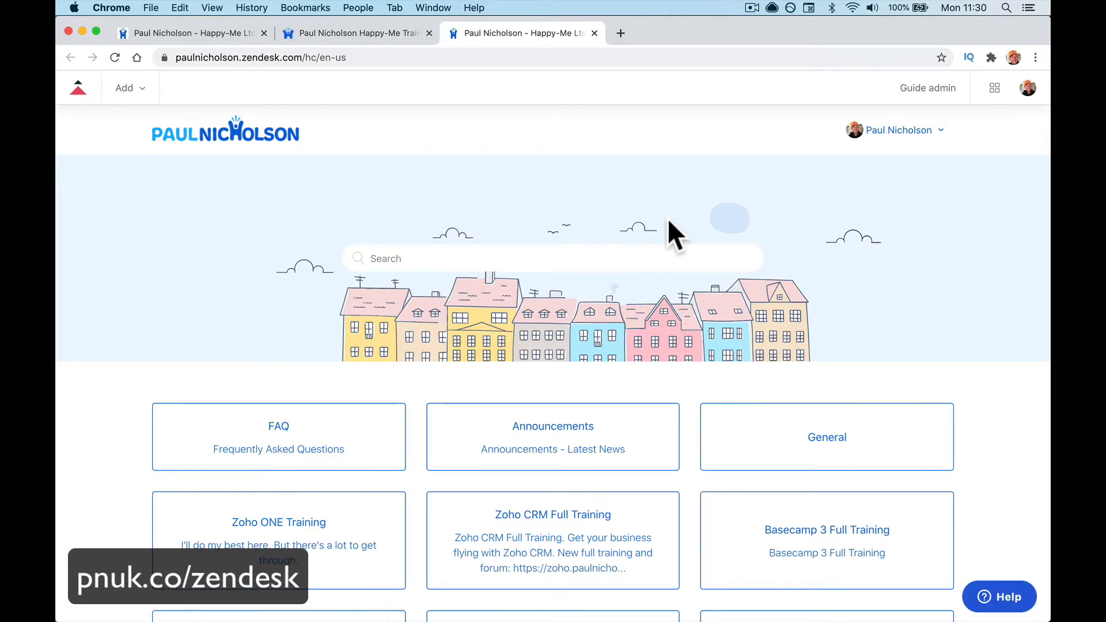
- Examine the help centre home page's search box, category tiles and recent activity list
{"action": "scroll", "coordinate": [669, 222], "scroll_direction": "down", "scroll_amount": 5}
{"action": "scroll", "coordinate": [668, 219], "scroll_direction": "down", "scroll_amount": 8}
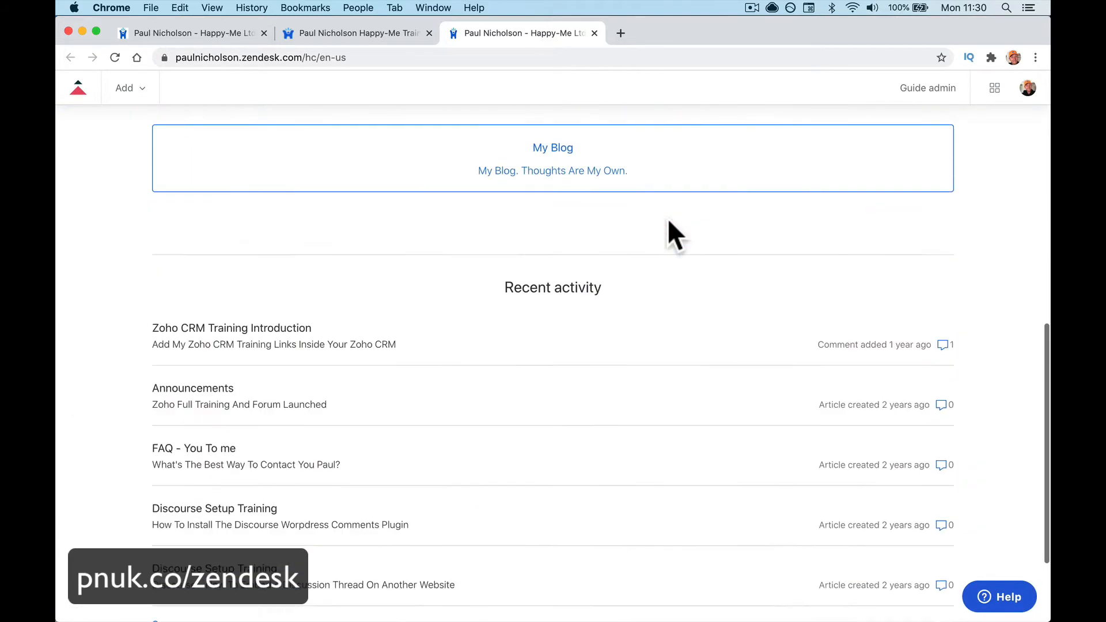
{"action": "scroll", "coordinate": [668, 218], "scroll_direction": "up", "scroll_amount": 7}
{"action": "scroll", "coordinate": [668, 224], "scroll_direction": "up", "scroll_amount": 5}
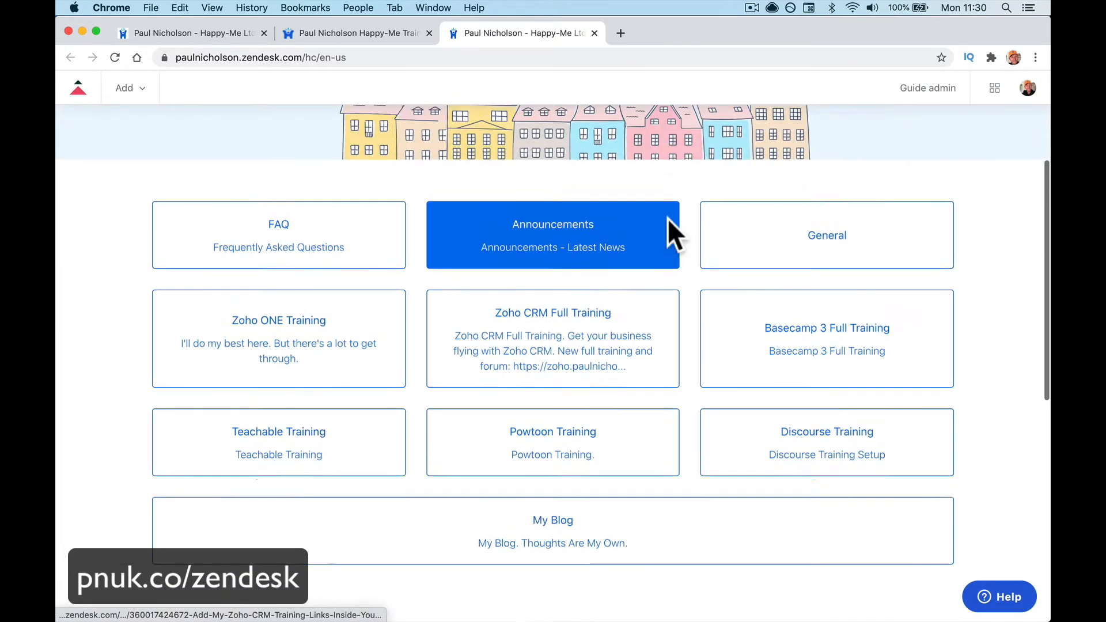
{"action": "left_click", "coordinate": [570, 192]}
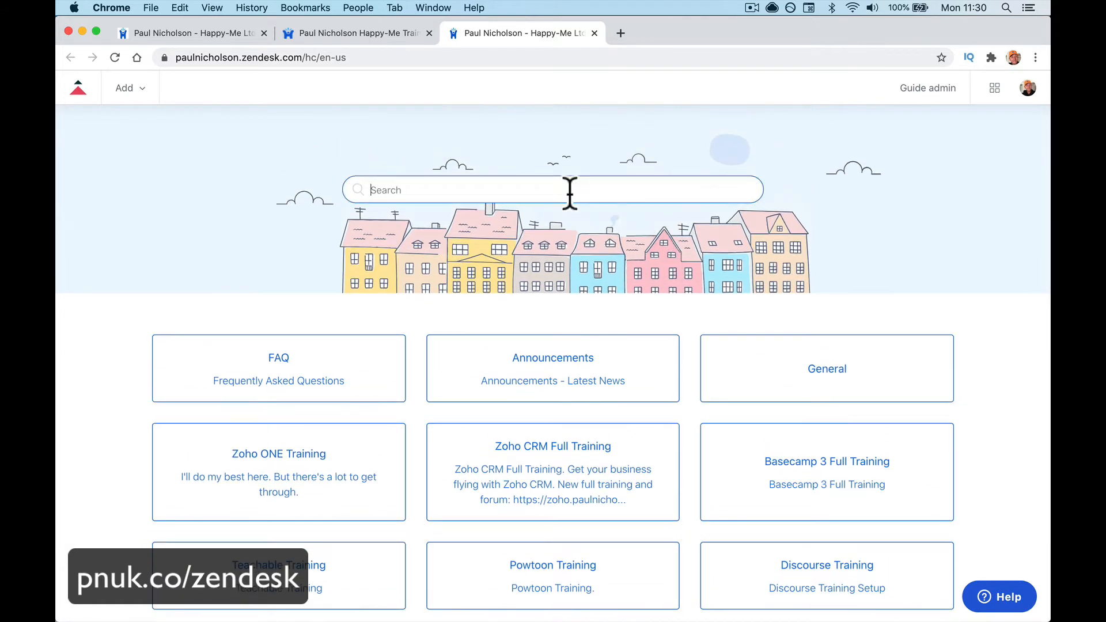
{"action": "scroll", "coordinate": [570, 191], "scroll_direction": "down", "scroll_amount": 3}
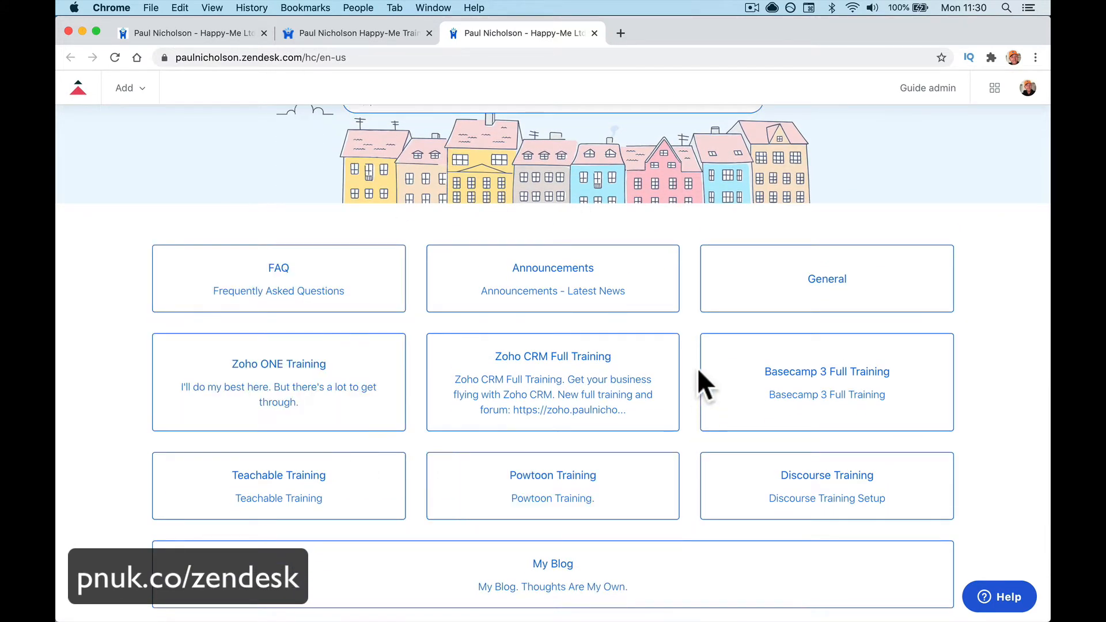
{"action": "scroll", "coordinate": [576, 315], "scroll_direction": "down", "scroll_amount": 4}
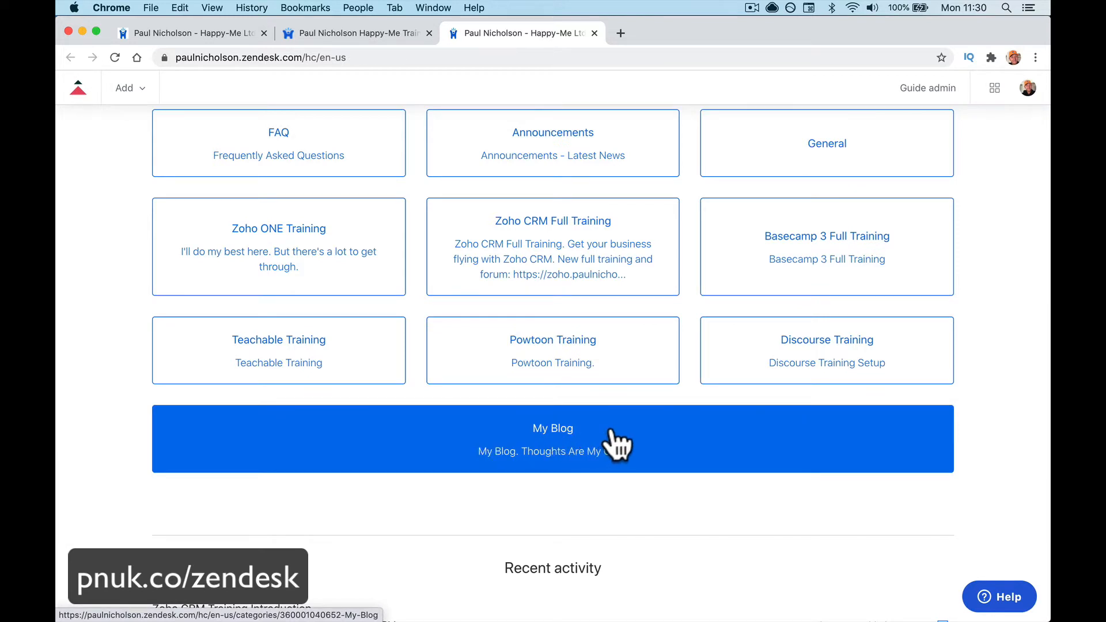
{"action": "scroll", "coordinate": [612, 429], "scroll_direction": "down", "scroll_amount": 3}
{"action": "scroll", "coordinate": [613, 427], "scroll_direction": "up", "scroll_amount": 3}
{"action": "scroll", "coordinate": [613, 426], "scroll_direction": "up", "scroll_amount": 2}
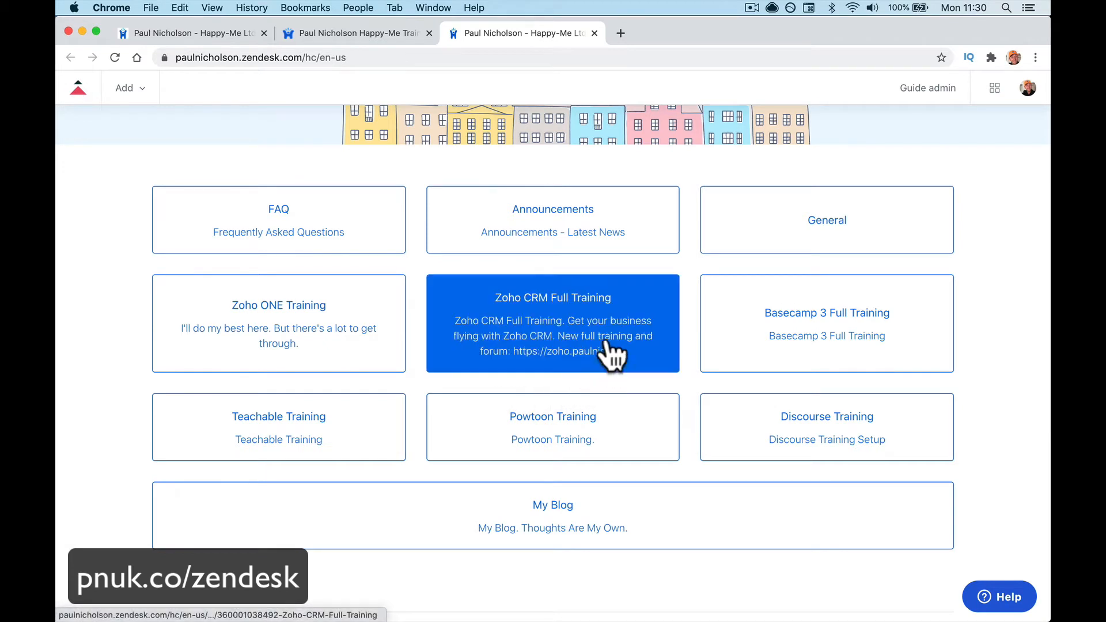
- View the help centre's full web address, and review its home page from the header to the recent activity
{"action": "left_click", "coordinate": [302, 57]}
{"action": "left_click", "coordinate": [302, 58]}
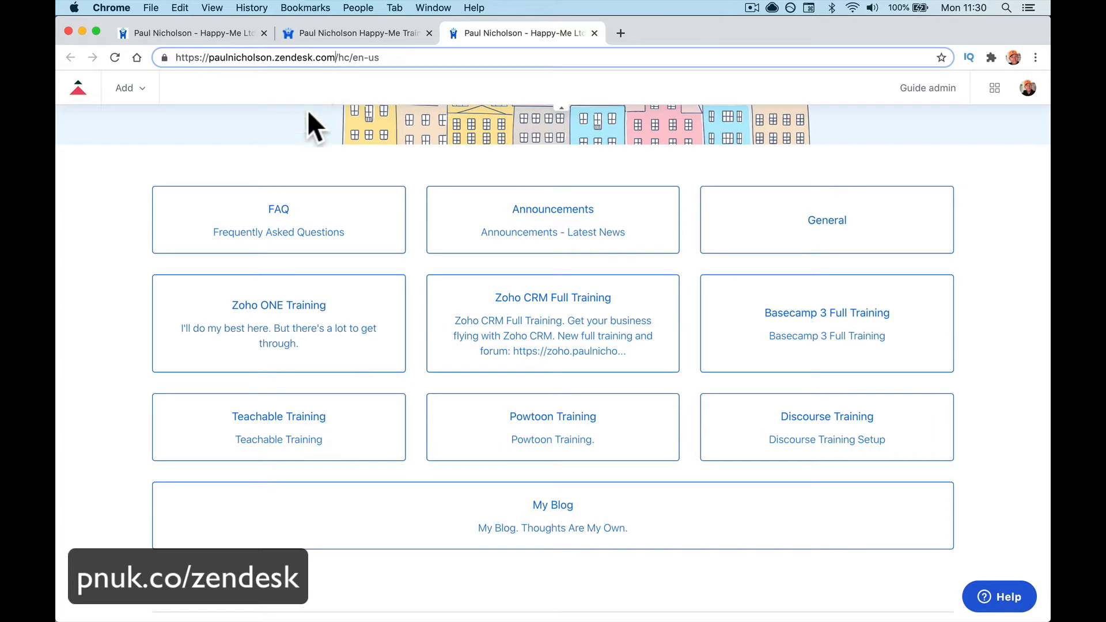
{"action": "left_click", "coordinate": [281, 157]}
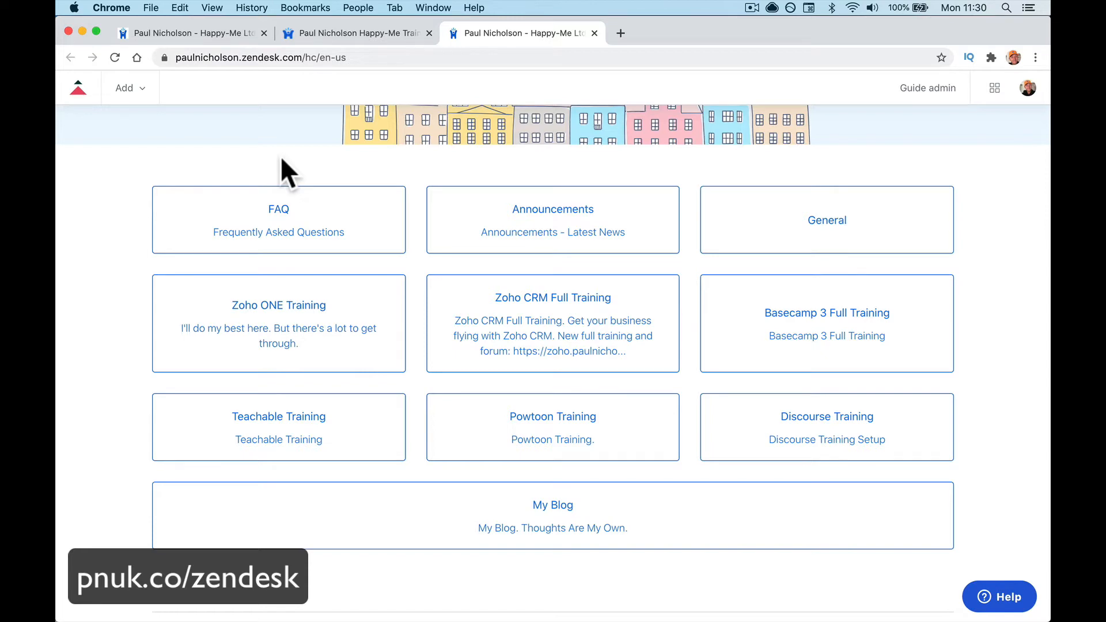
{"action": "scroll", "coordinate": [281, 156], "scroll_direction": "up", "scroll_amount": 4}
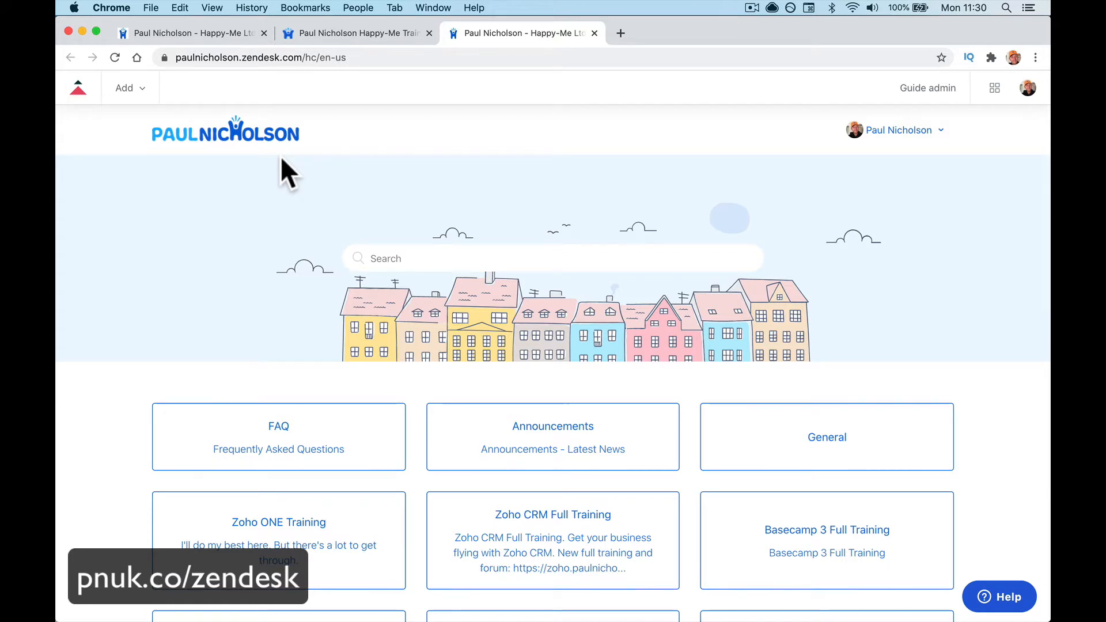
{"action": "scroll", "coordinate": [281, 157], "scroll_direction": "down", "scroll_amount": 5}
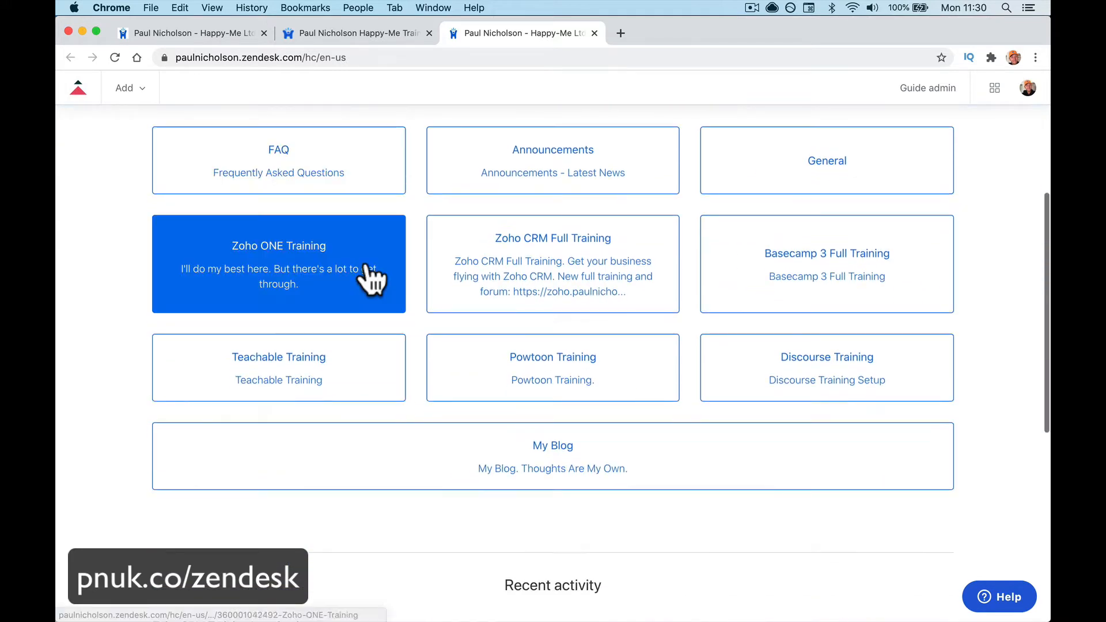
{"action": "scroll", "coordinate": [759, 405], "scroll_direction": "down", "scroll_amount": 7}
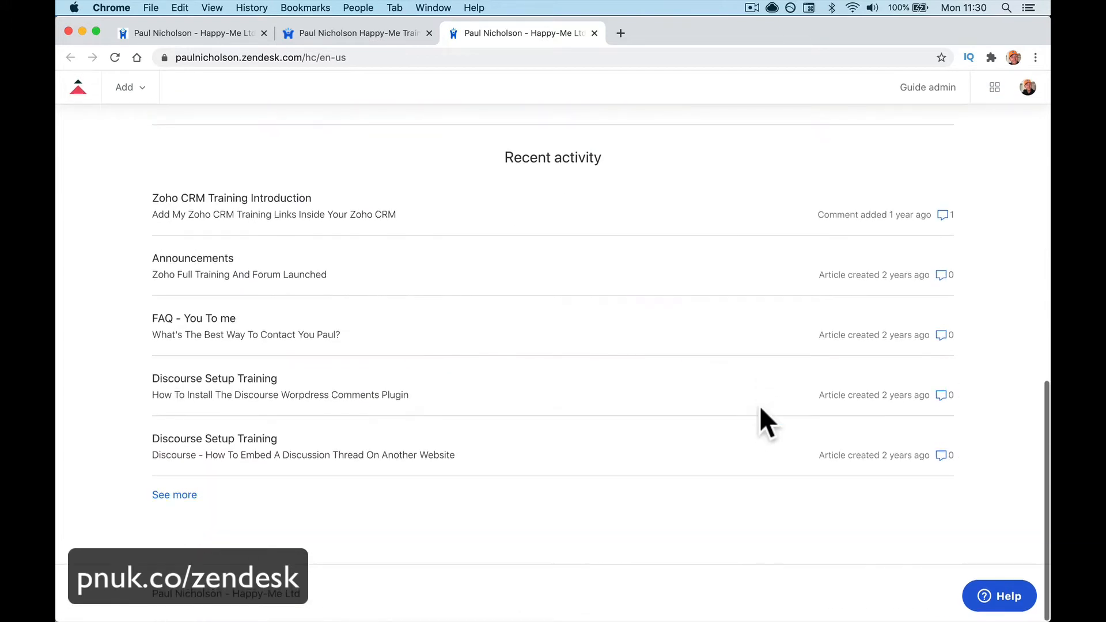
{"action": "scroll", "coordinate": [759, 405], "scroll_direction": "up", "scroll_amount": 8}
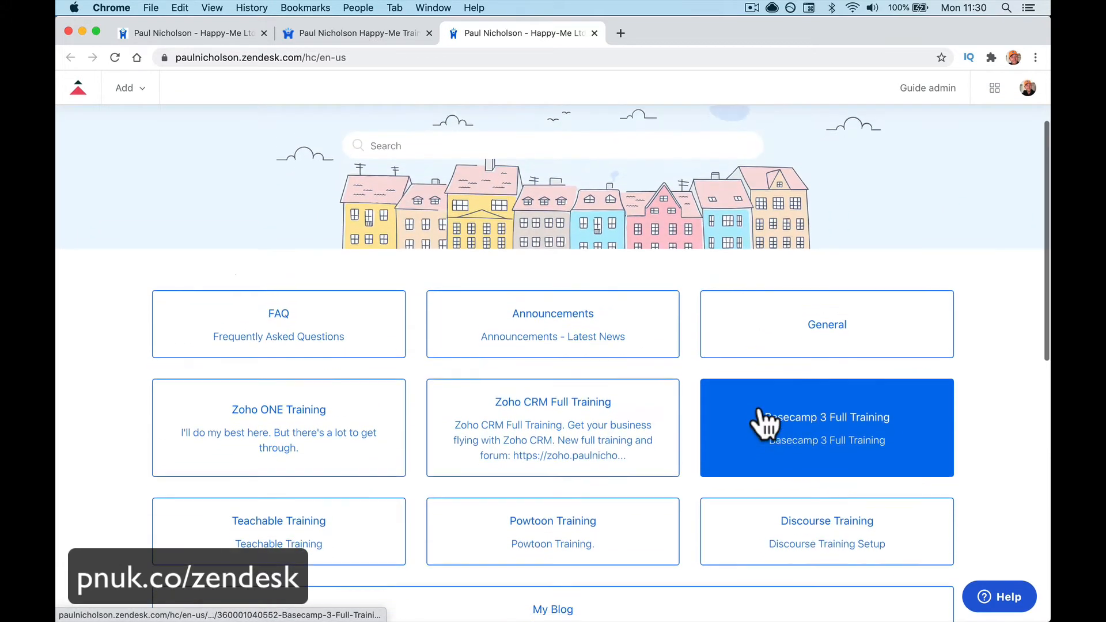
{"action": "scroll", "coordinate": [763, 423], "scroll_direction": "up", "scroll_amount": 3}
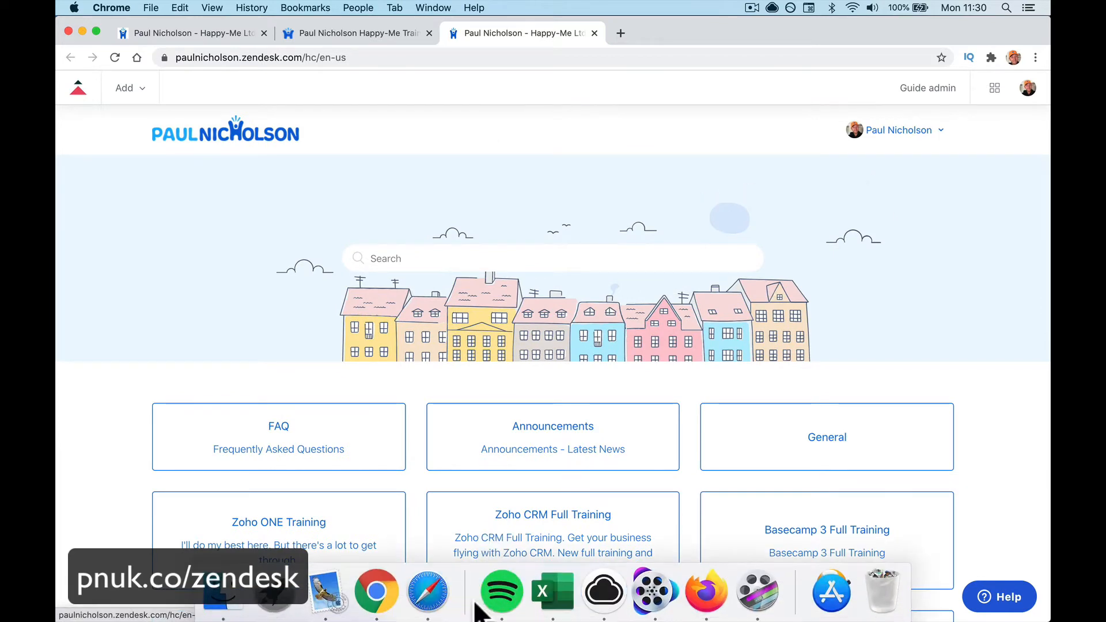
- Switch to Safari and load the Zendesk help centre by inserting "zendesk." before "com" in the website's address
{"action": "left_click", "coordinate": [432, 596]}
{"action": "left_click", "coordinate": [613, 50]}
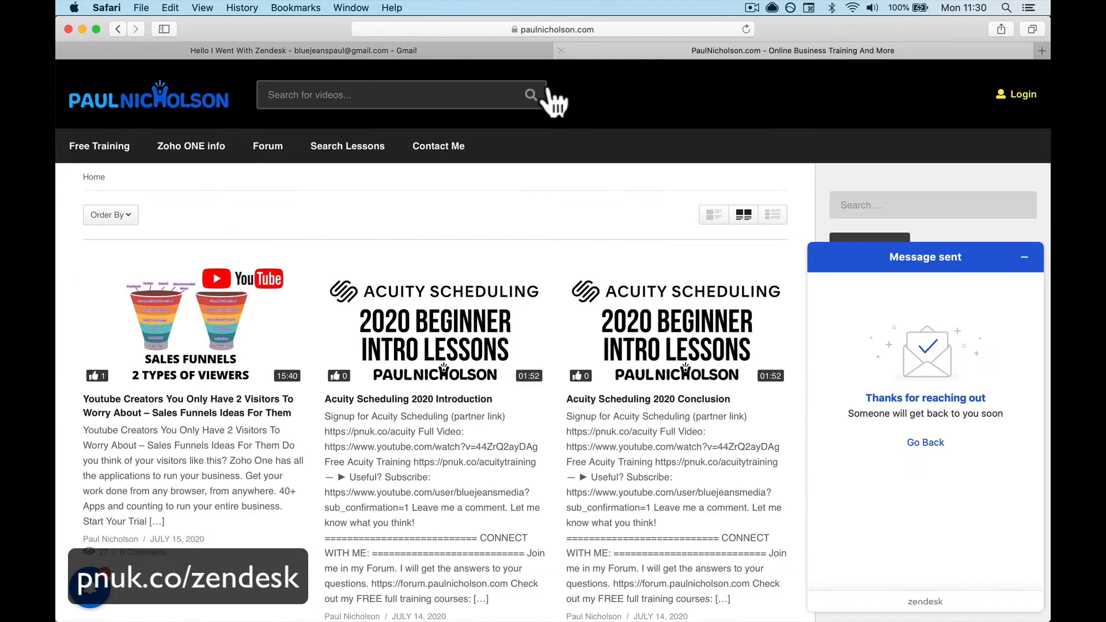
{"action": "left_click", "coordinate": [489, 27]}
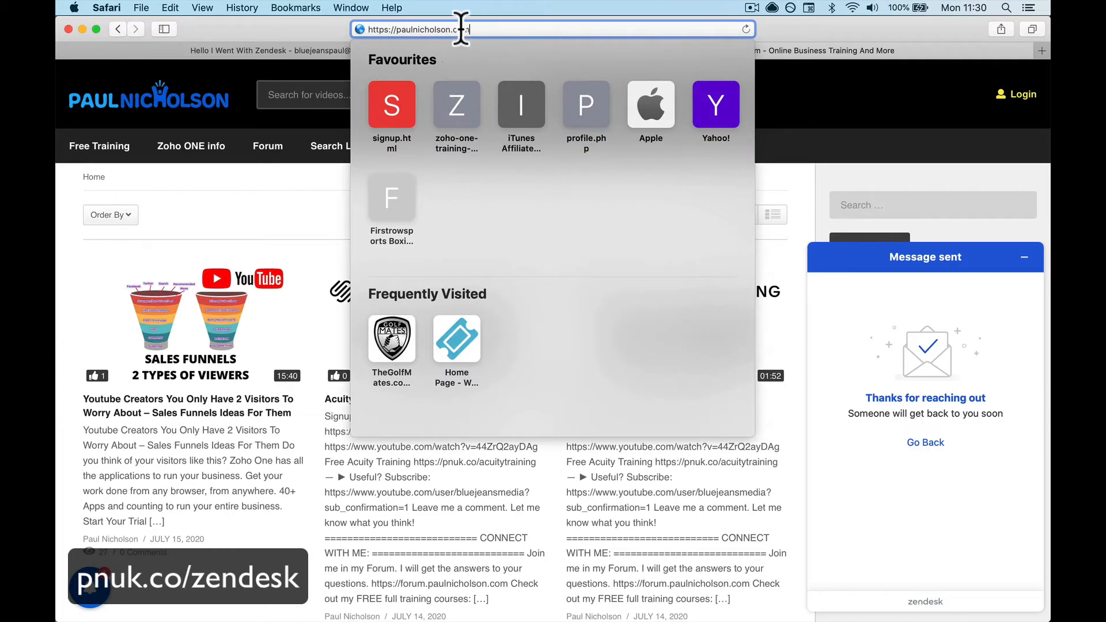
{"action": "left_click", "coordinate": [456, 30]}
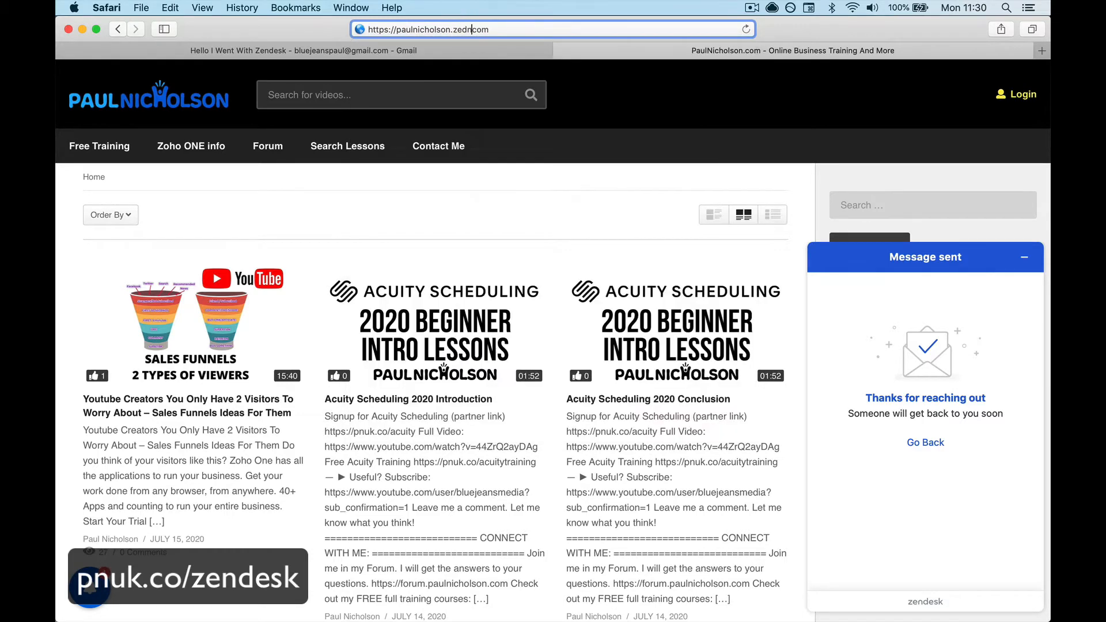
{"action": "type", "text": "zendesk."}
{"action": "key", "text": "Return"}
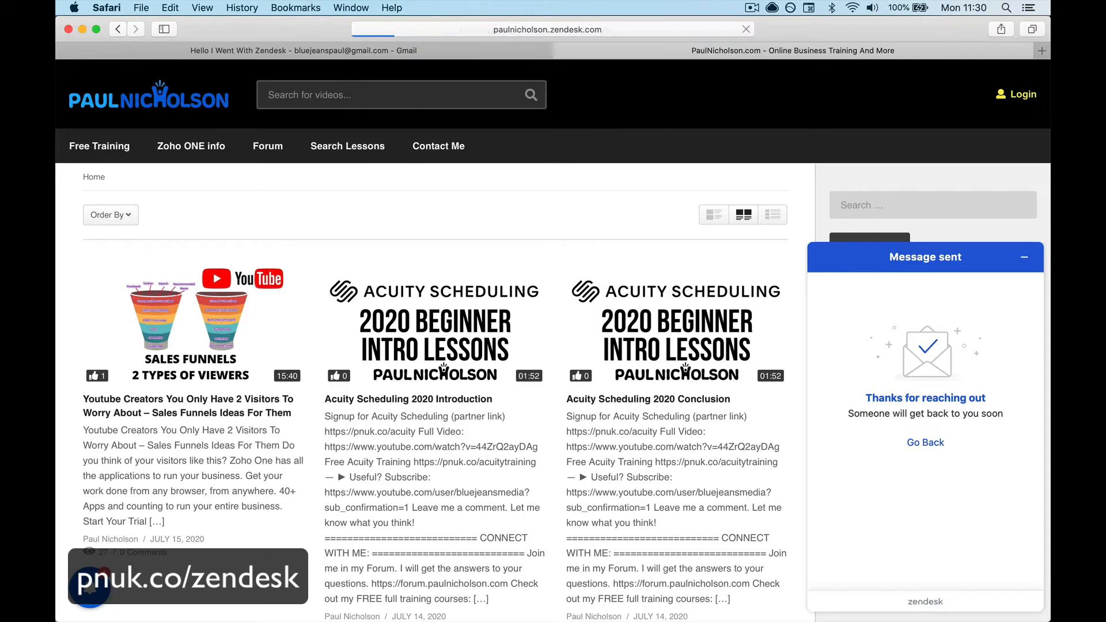
- Open the article "New Training Area Right Here In My Zendesk" from the Announcements category and read through it
{"action": "scroll", "coordinate": [504, 258], "scroll_direction": "down", "scroll_amount": 10}
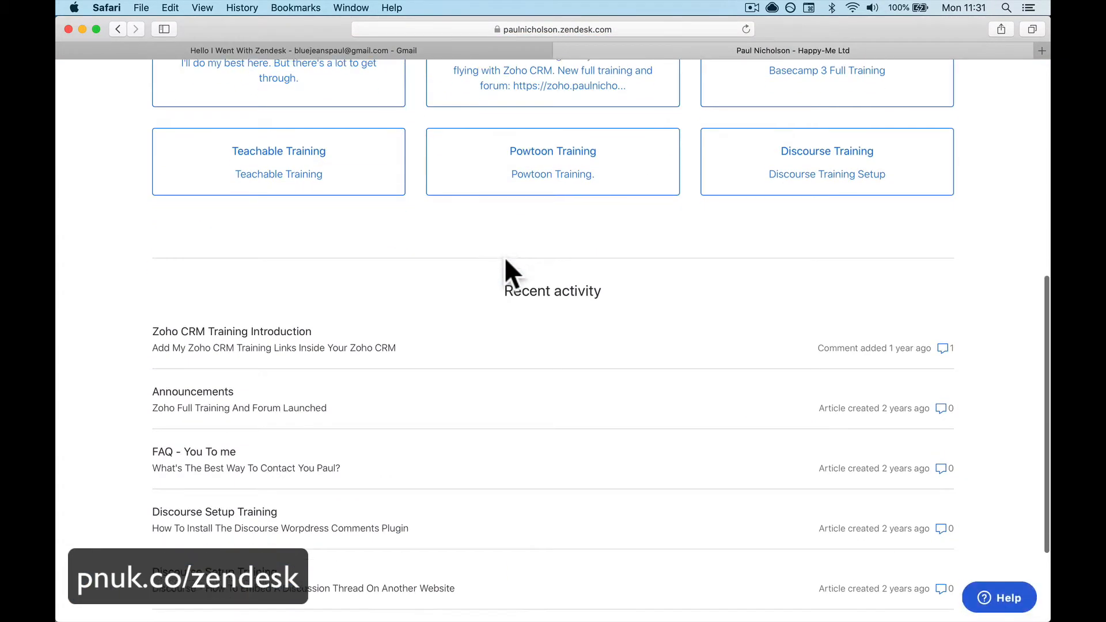
{"action": "scroll", "coordinate": [507, 274], "scroll_direction": "up", "scroll_amount": 10}
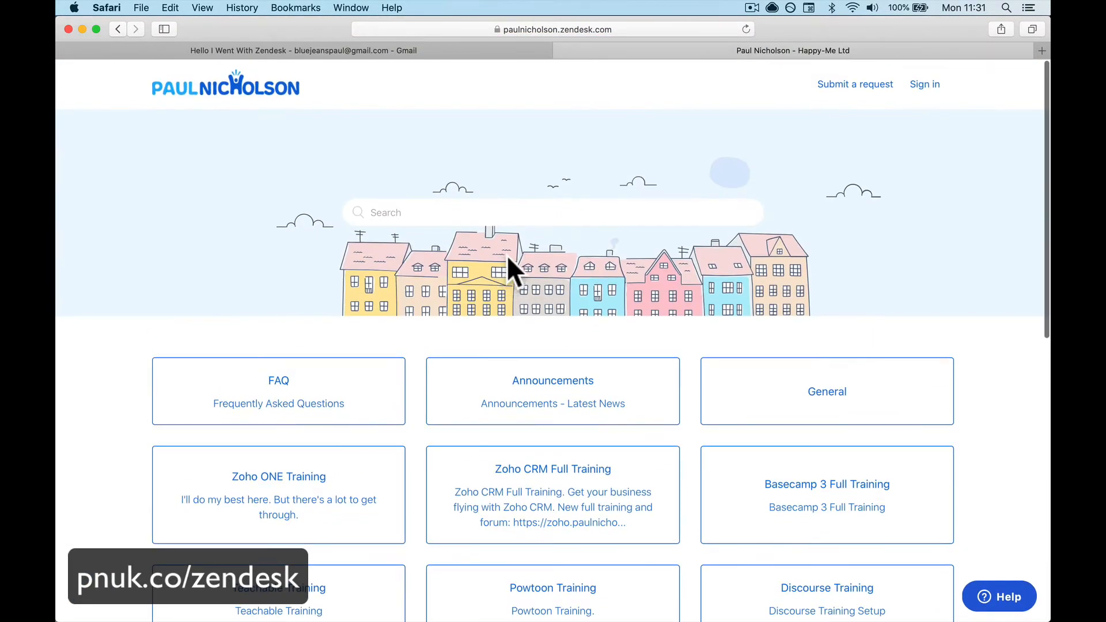
{"action": "scroll", "coordinate": [563, 311], "scroll_direction": "down", "scroll_amount": 2}
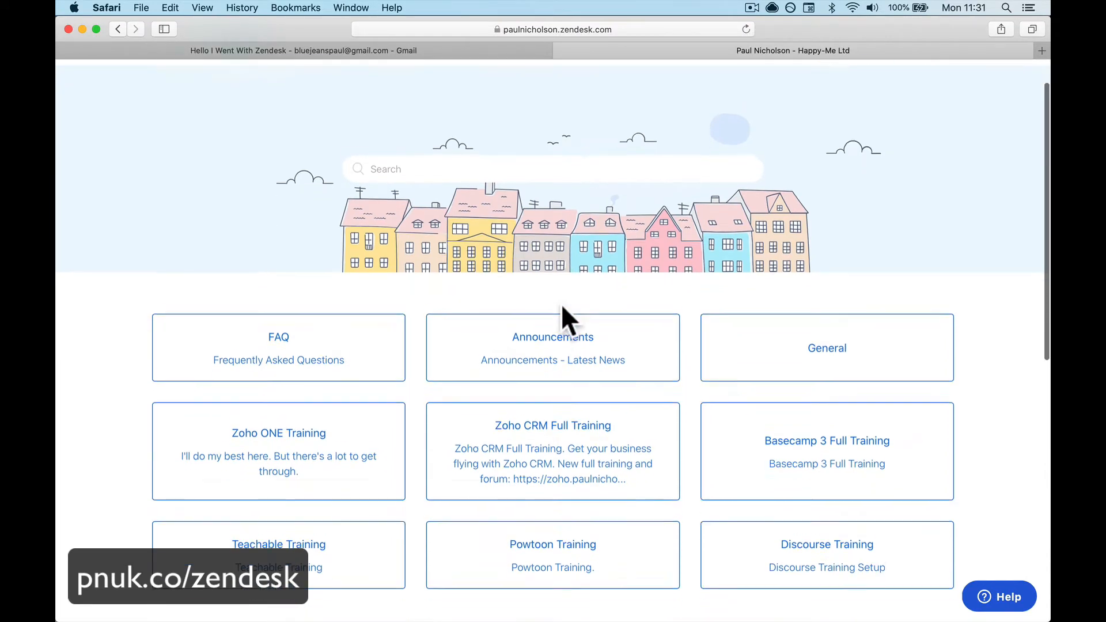
{"action": "left_click", "coordinate": [553, 330]}
{"action": "left_click", "coordinate": [460, 335]}
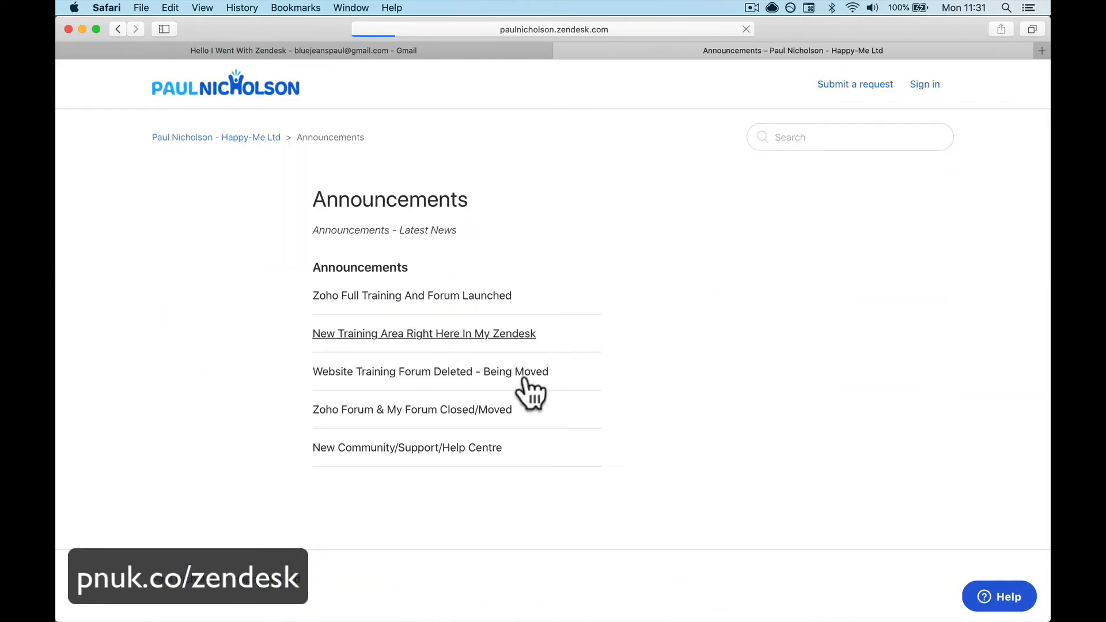
{"action": "scroll", "coordinate": [533, 377], "scroll_direction": "down", "scroll_amount": 2}
{"action": "scroll", "coordinate": [531, 372], "scroll_direction": "down", "scroll_amount": 5}
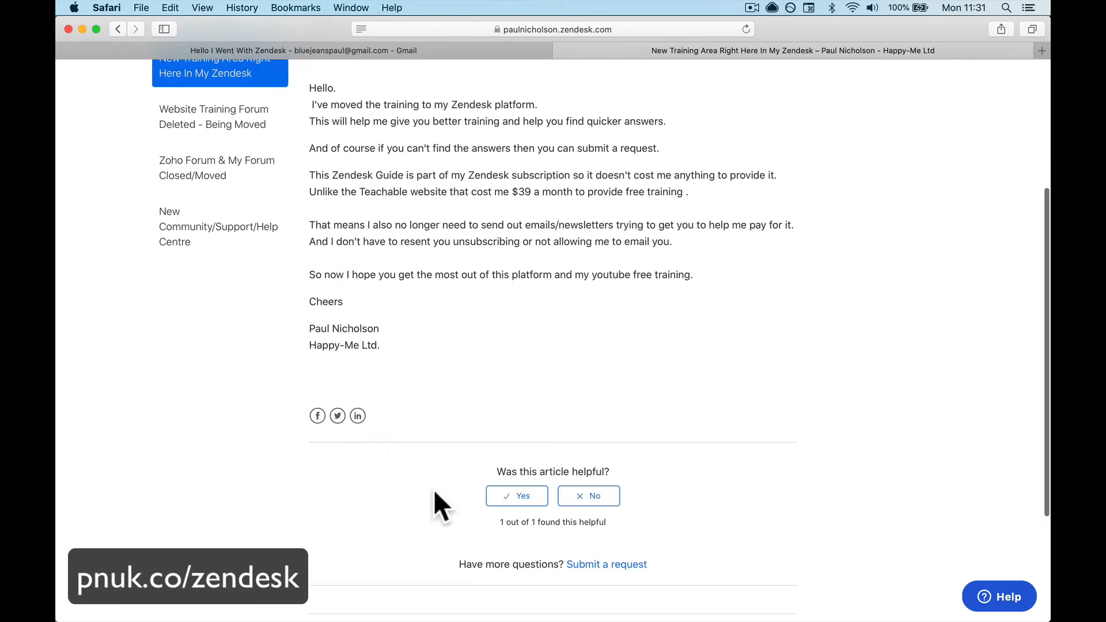
- Mark the article as helpful and look over its comments section
{"action": "left_click", "coordinate": [516, 496]}
{"action": "scroll", "coordinate": [513, 507], "scroll_direction": "down", "scroll_amount": 3}
{"action": "scroll", "coordinate": [489, 484], "scroll_direction": "down", "scroll_amount": 3}
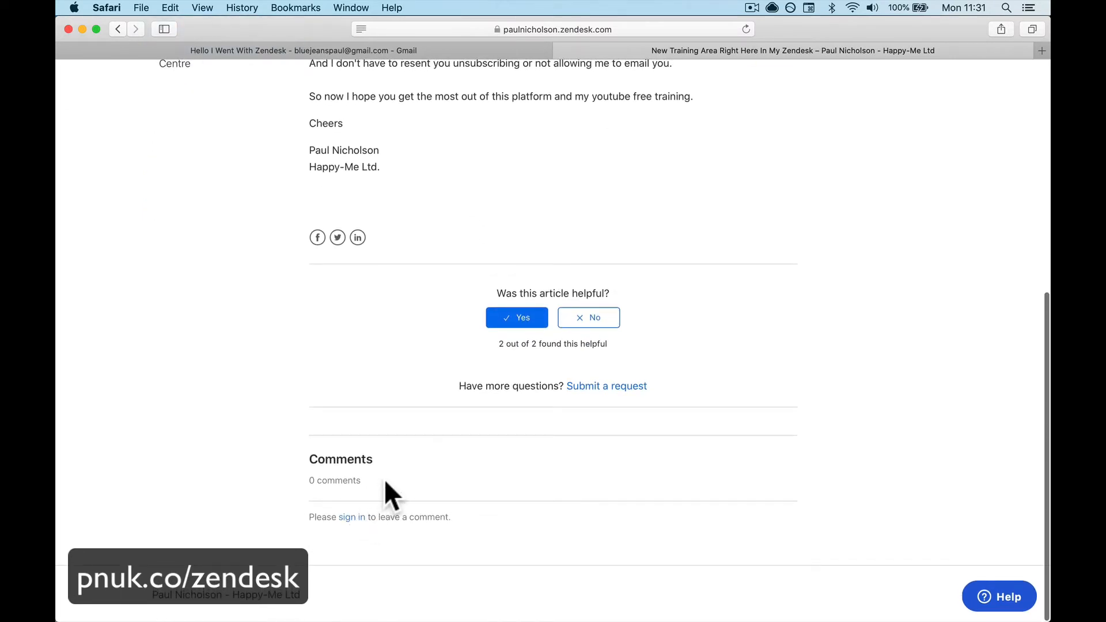
{"action": "scroll", "coordinate": [436, 440], "scroll_direction": "up", "scroll_amount": 10}
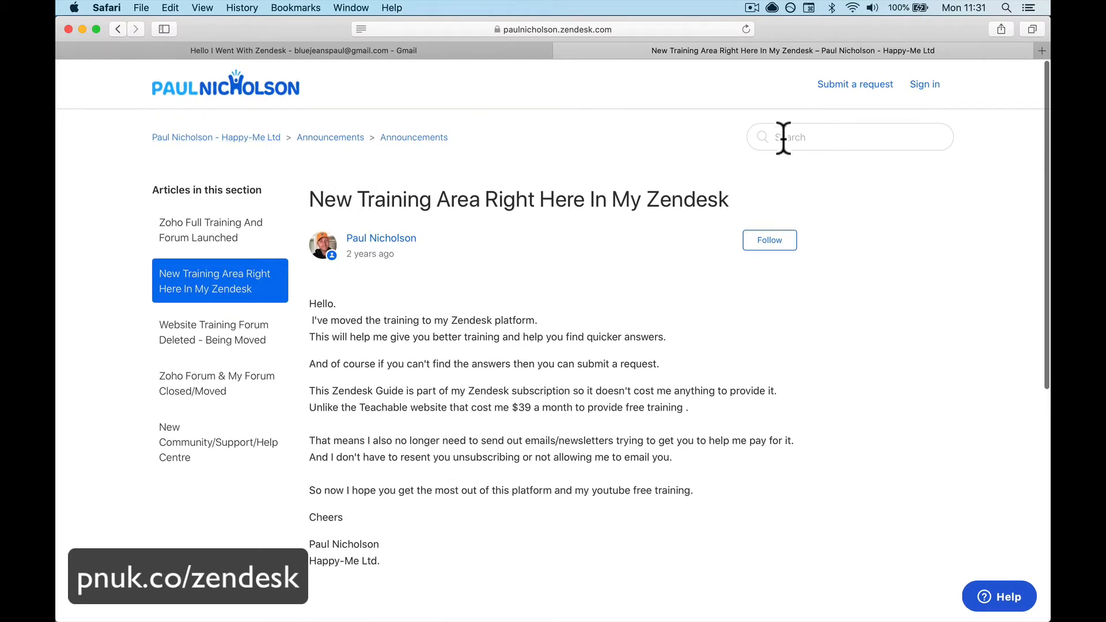
- Open the Submit a request form and view its full web address
{"action": "left_click", "coordinate": [861, 86]}
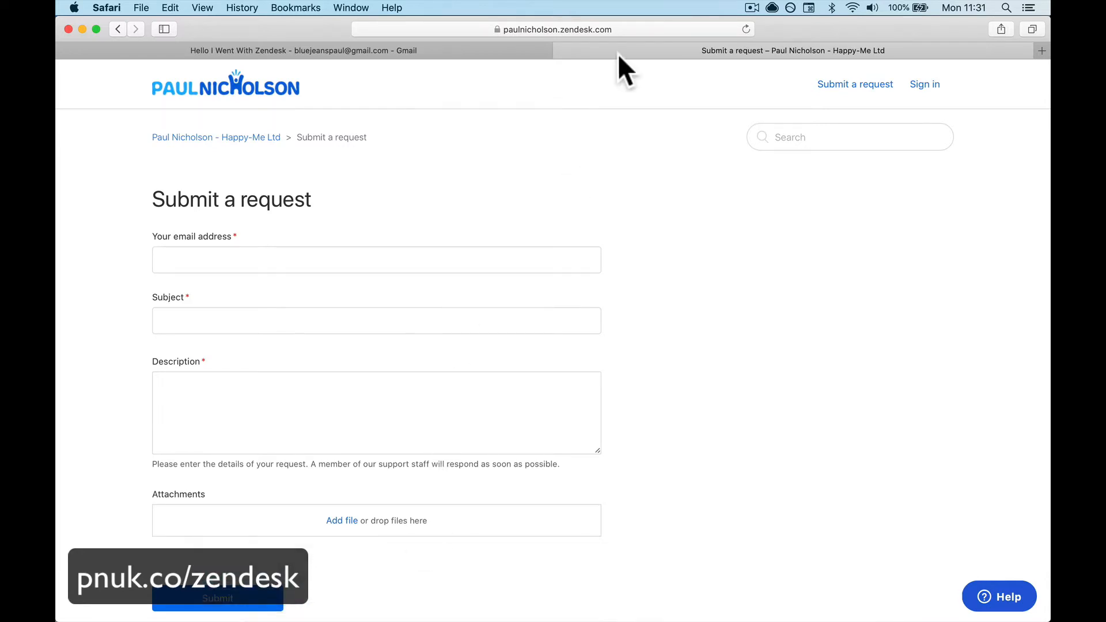
{"action": "left_click", "coordinate": [626, 30]}
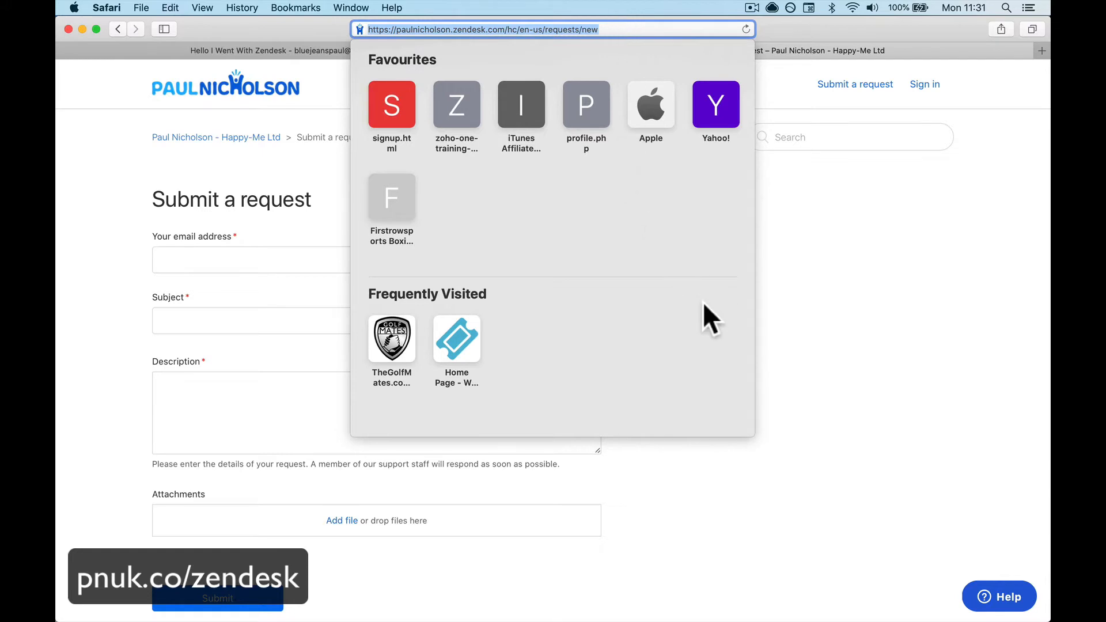
{"action": "left_click", "coordinate": [852, 476]}
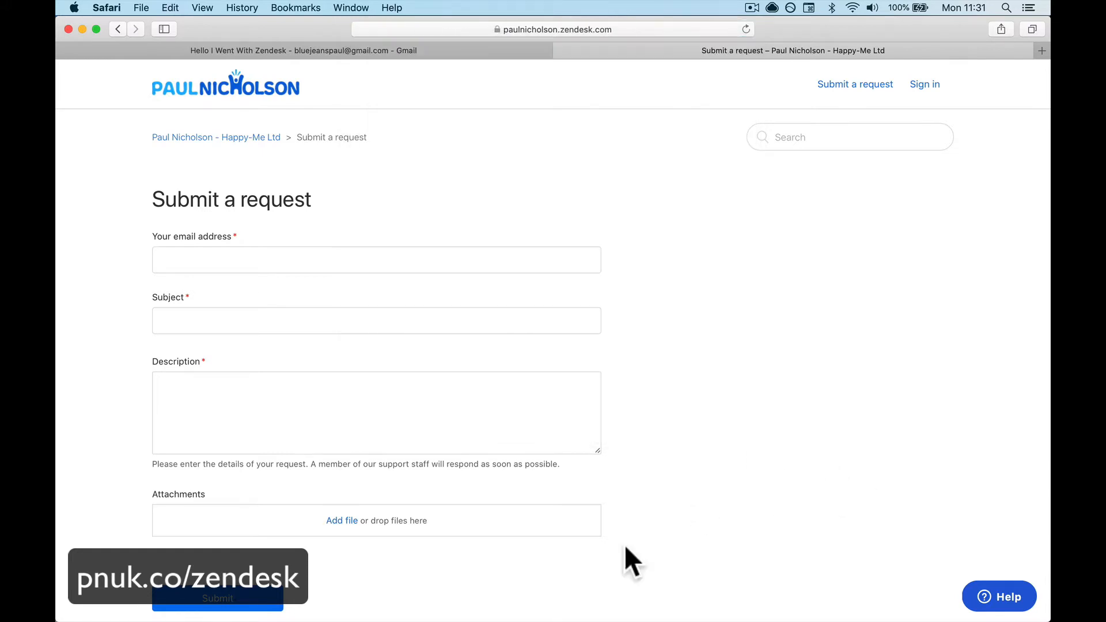
{"action": "left_click", "coordinate": [675, 26]}
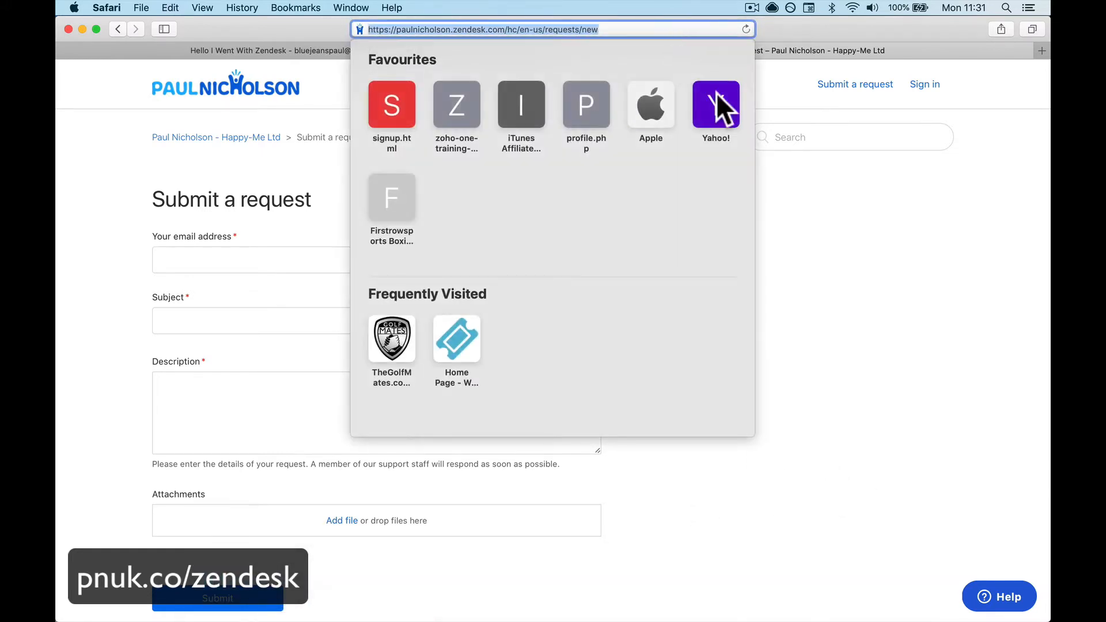
{"action": "left_click", "coordinate": [850, 233]}
- Switch to Chrome and load the "Online Business Training And More" website in a new tab
{"action": "mouse_move", "coordinate": [502, 600]}
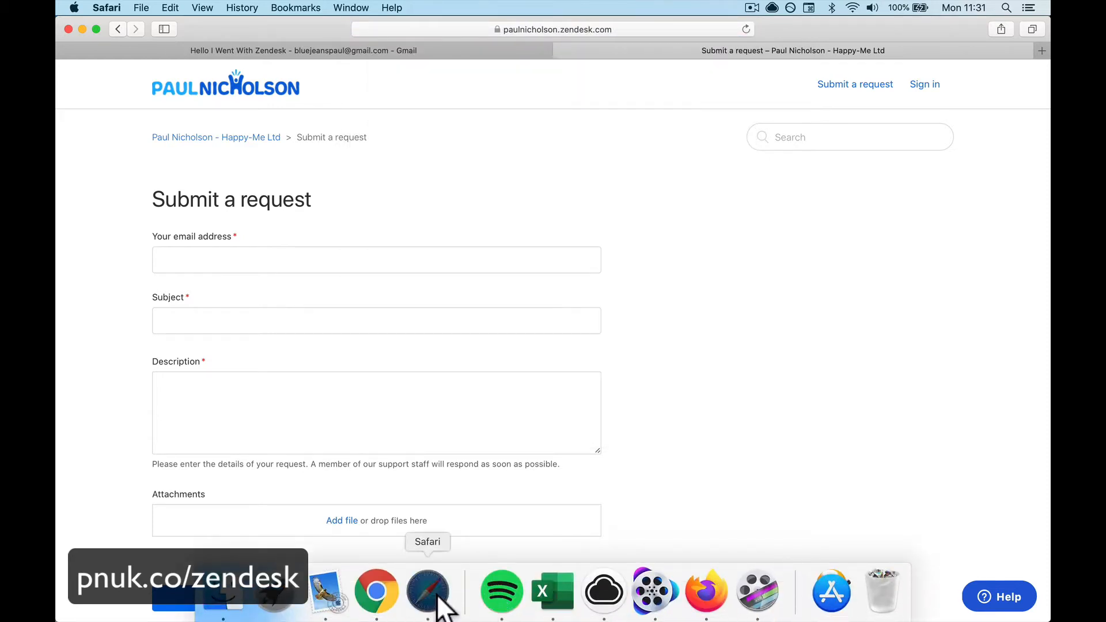
{"action": "left_click", "coordinate": [377, 593]}
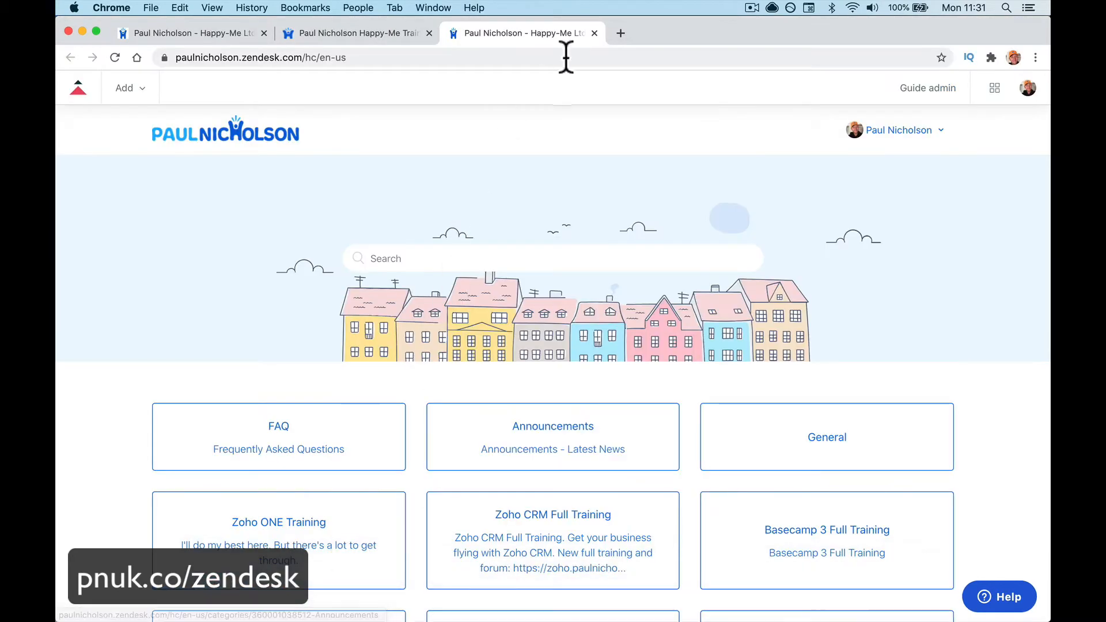
{"action": "left_click", "coordinate": [620, 33]}
{"action": "type", "text": "pa"}
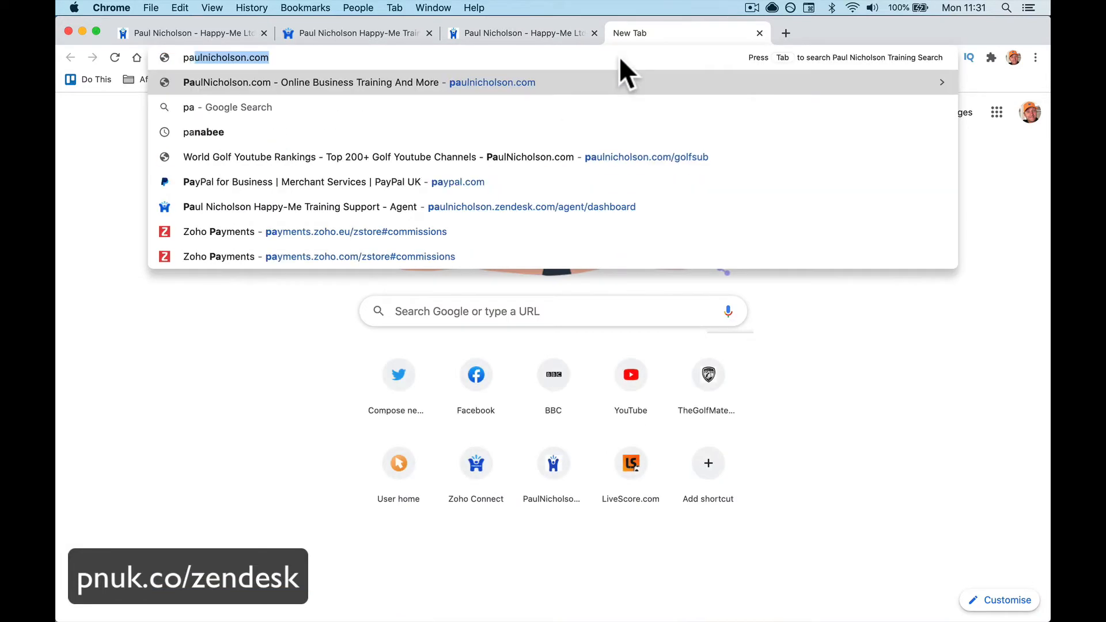
{"action": "key", "text": "Return"}
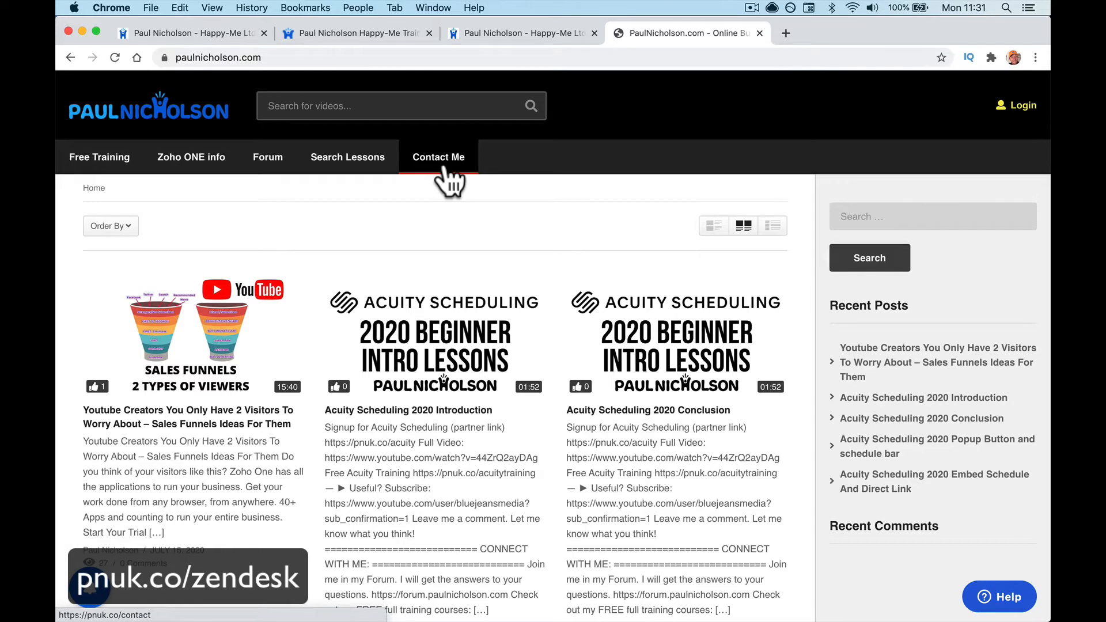
- Follow the website's Contact Me link, check the address it leads to, and switch back to the request form in Safari
{"action": "left_click", "coordinate": [444, 168]}
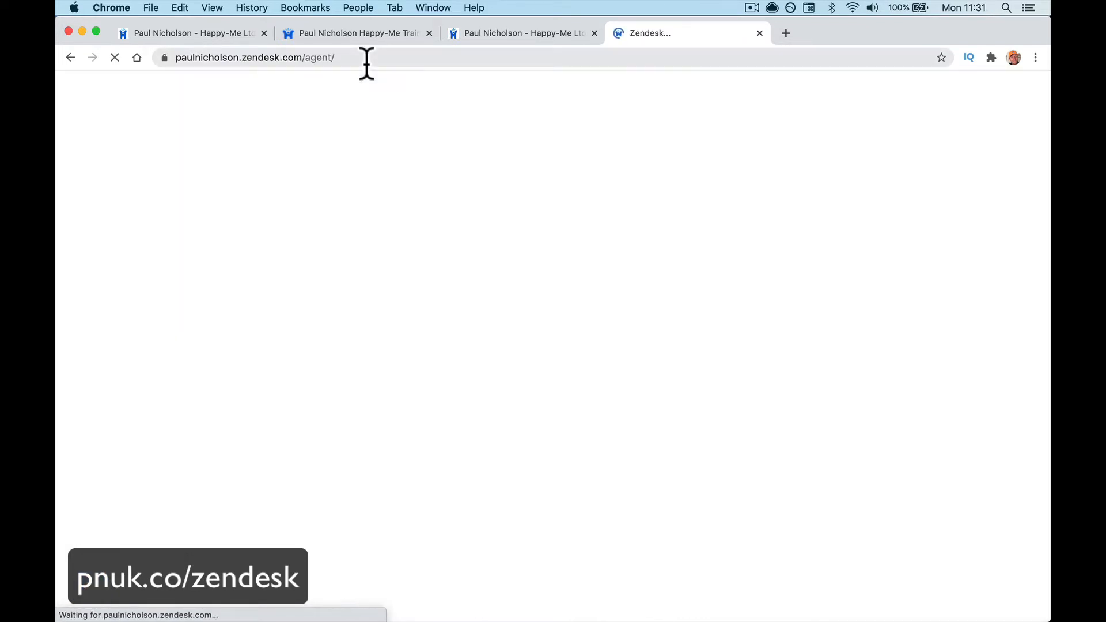
{"action": "left_click", "coordinate": [366, 62]}
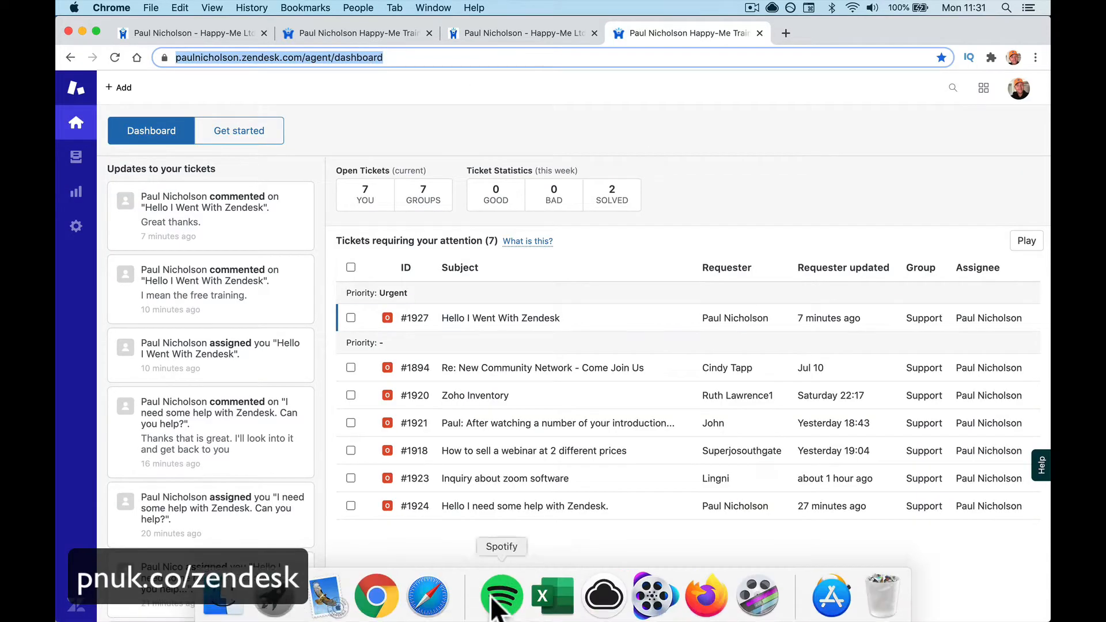
{"action": "left_click", "coordinate": [424, 598]}
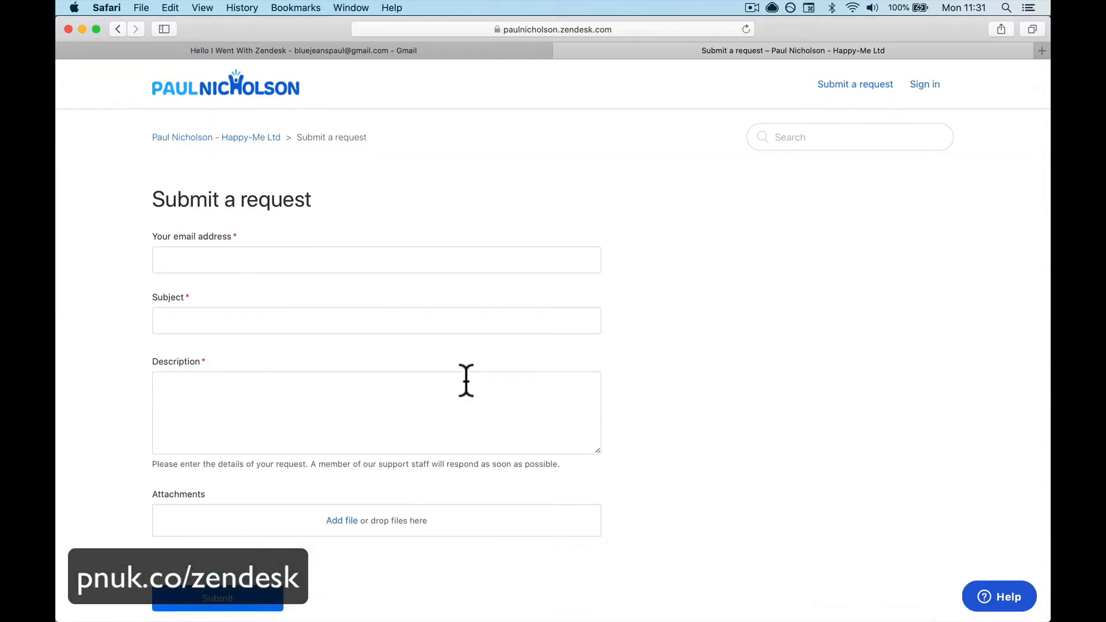
- Load the "Online Business Training And More" website in Safari, follow its Contact Me link and check the full address of the request form
{"action": "left_click", "coordinate": [507, 30]}
{"action": "type", "text": "paulnicholson.com"}
{"action": "key", "text": "Return"}
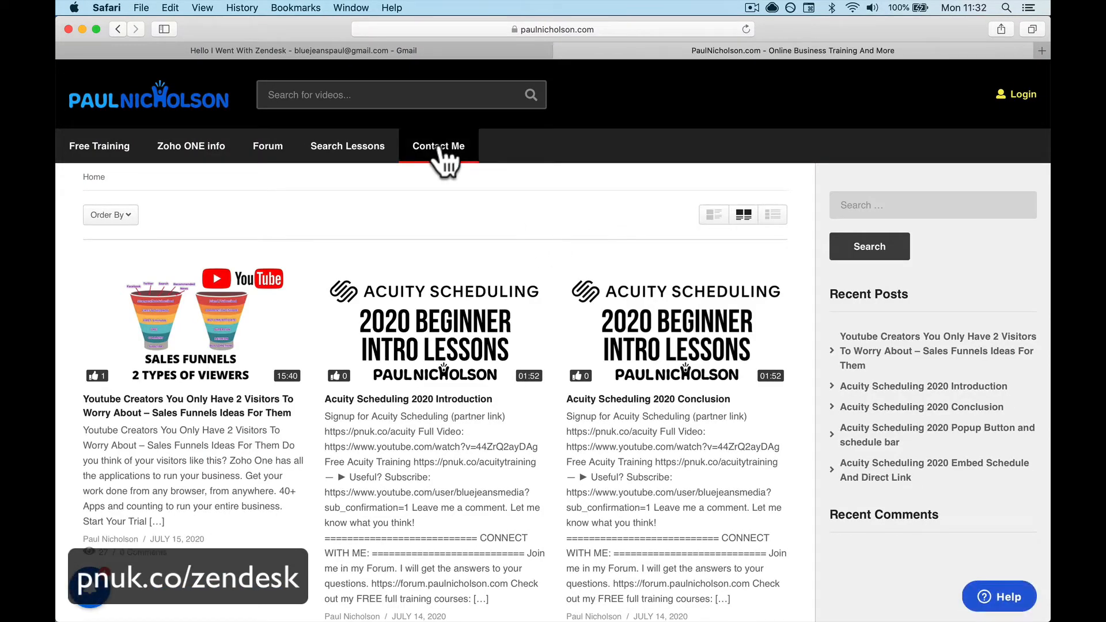
{"action": "left_click", "coordinate": [440, 147]}
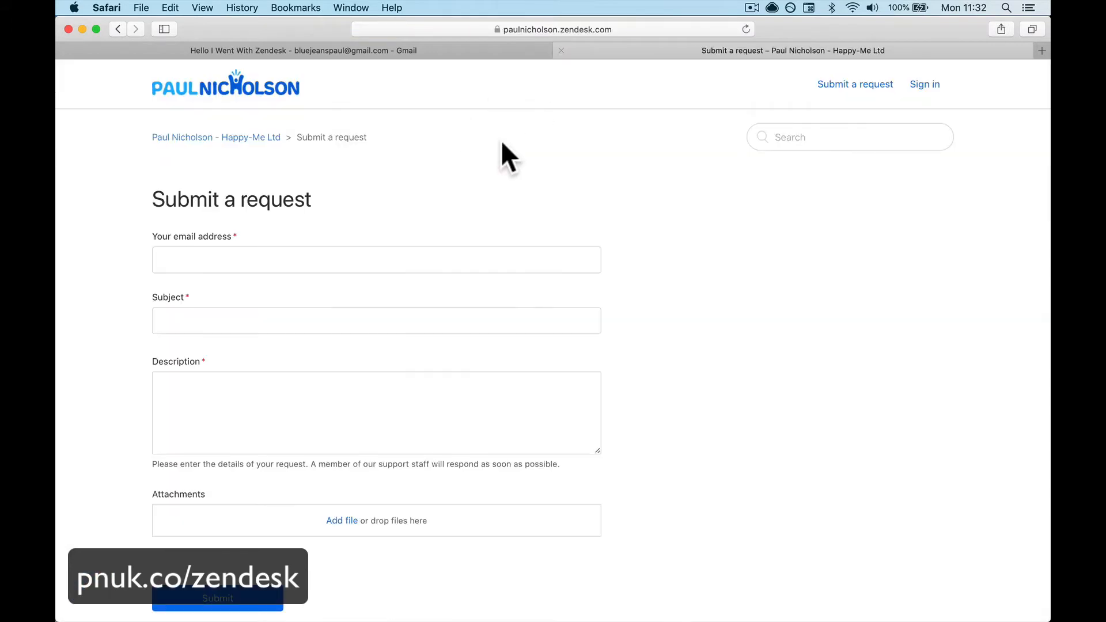
{"action": "left_click", "coordinate": [627, 30]}
{"action": "left_click", "coordinate": [798, 387]}
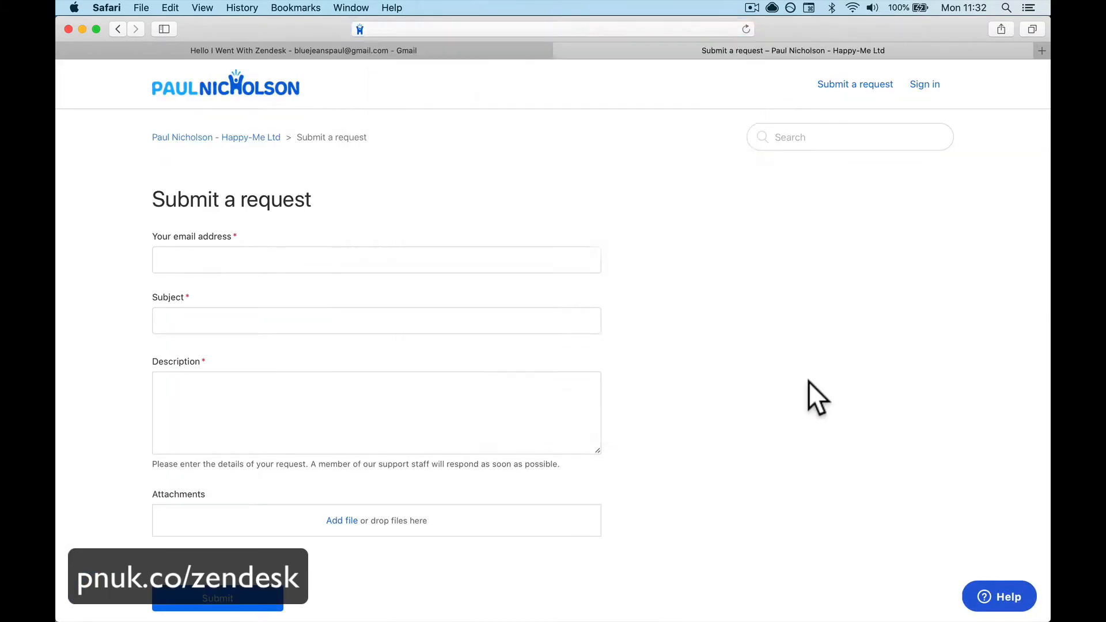
- Switch to Chrome, go from the help centre to Guide admin and open the article "Target, Target, Target - The Art Of Fore"
{"action": "left_click", "coordinate": [383, 604]}
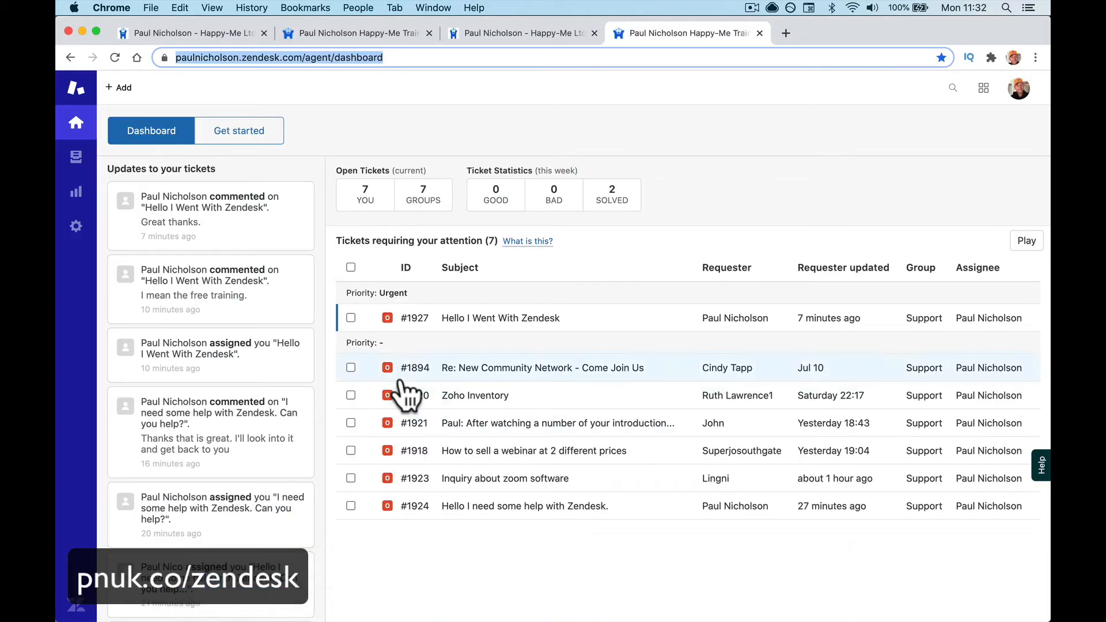
{"action": "left_click", "coordinate": [525, 38]}
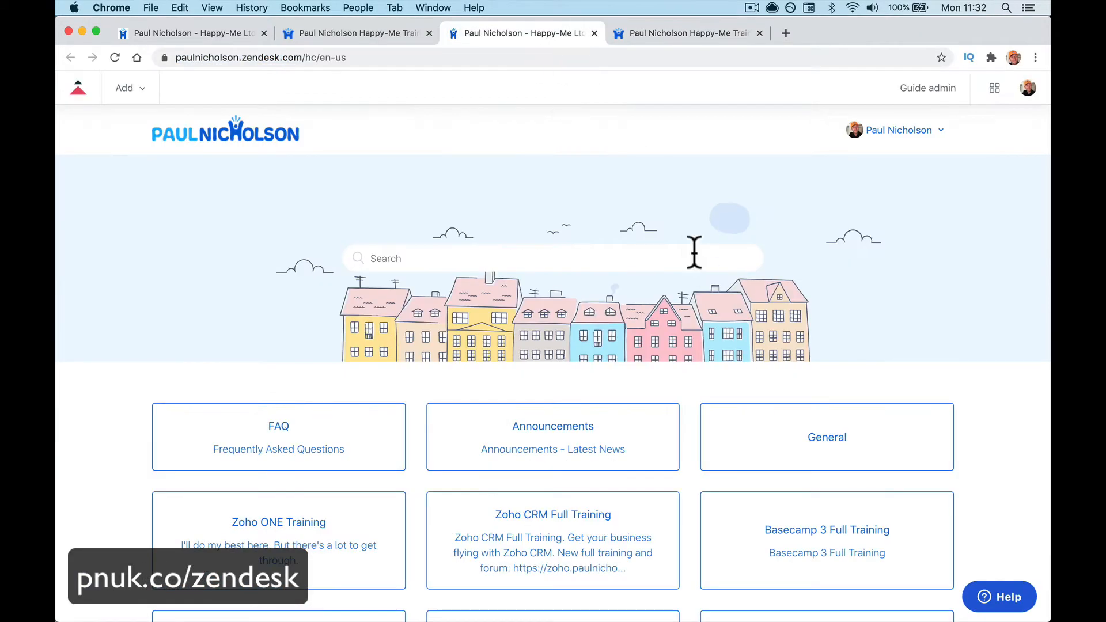
{"action": "left_click", "coordinate": [942, 95]}
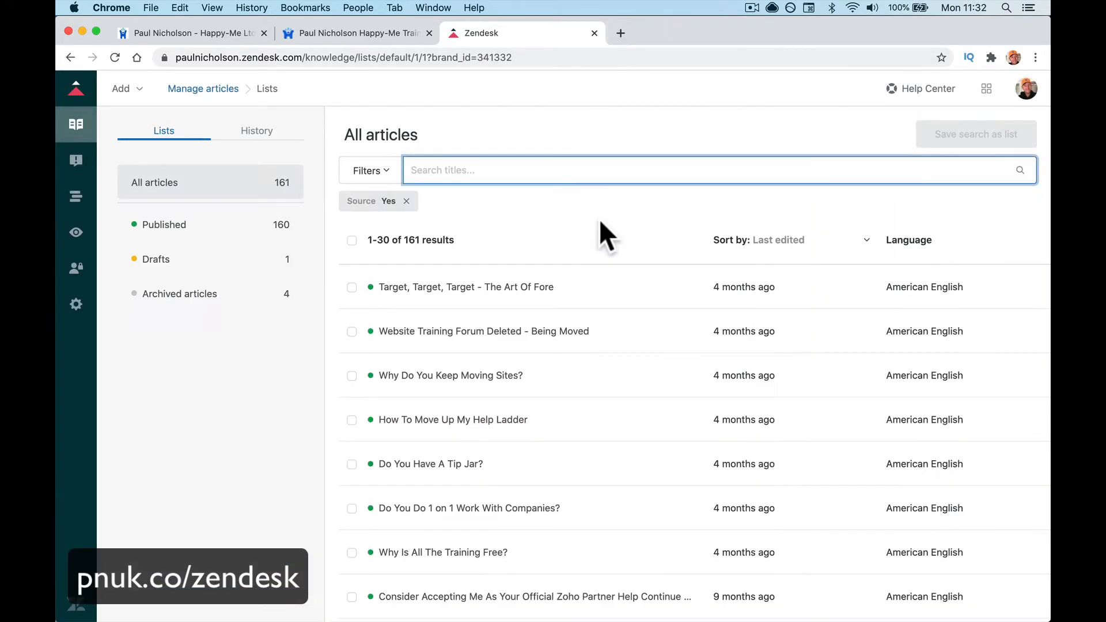
{"action": "left_click", "coordinate": [536, 297]}
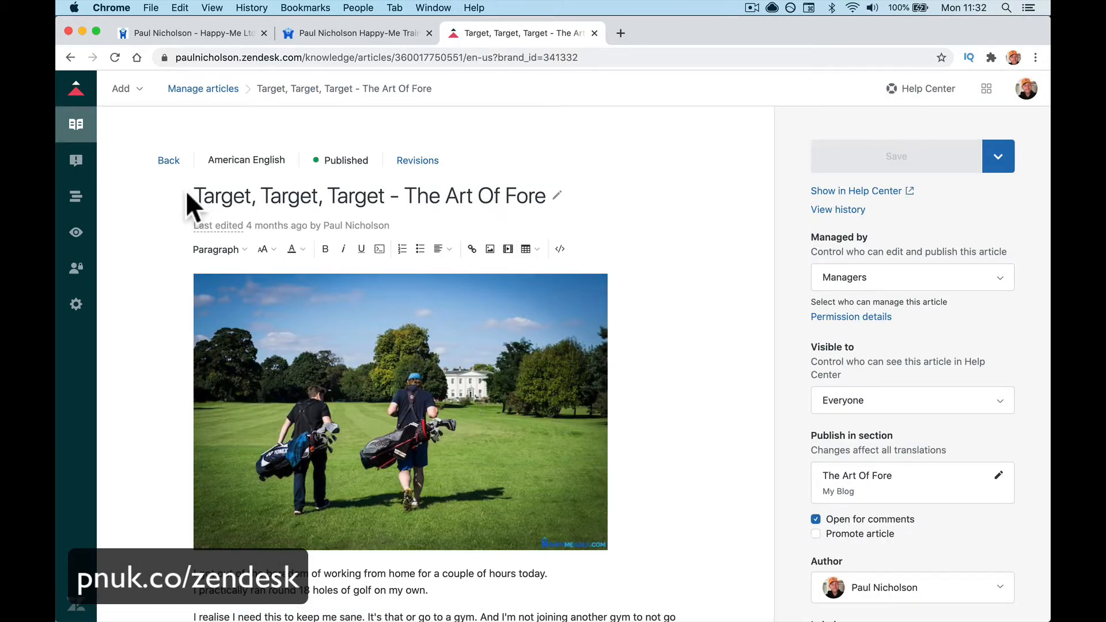
- Return to the article list, go to its page 4 and open the article "Zoho ONE For Clubs - Buy/Setup Your Domain"
{"action": "left_click", "coordinate": [85, 123]}
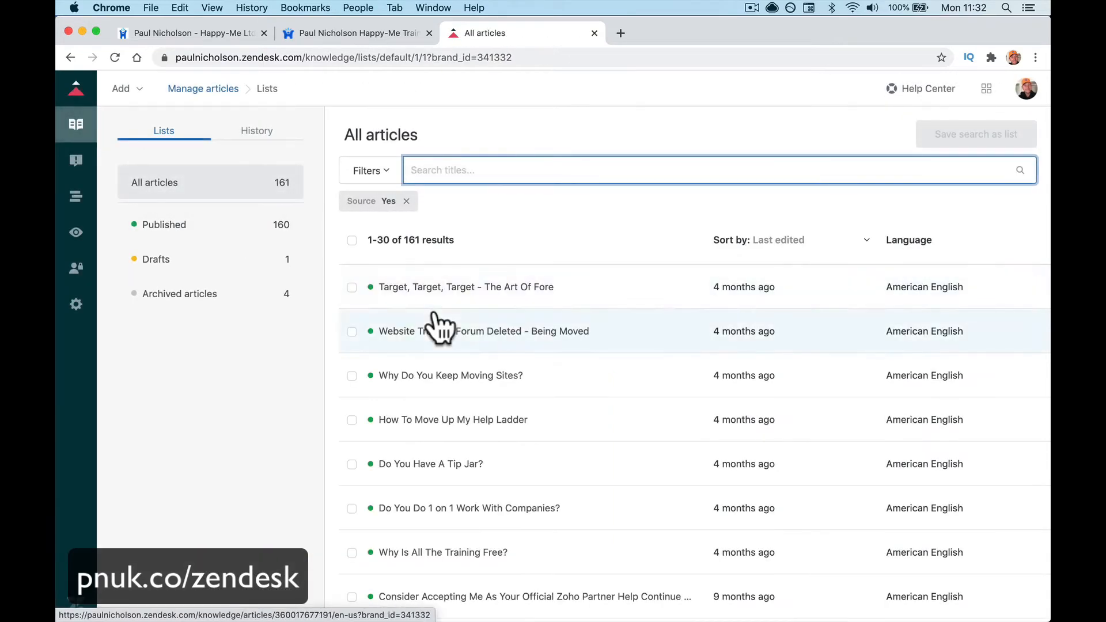
{"action": "scroll", "coordinate": [436, 323], "scroll_direction": "down", "scroll_amount": 10}
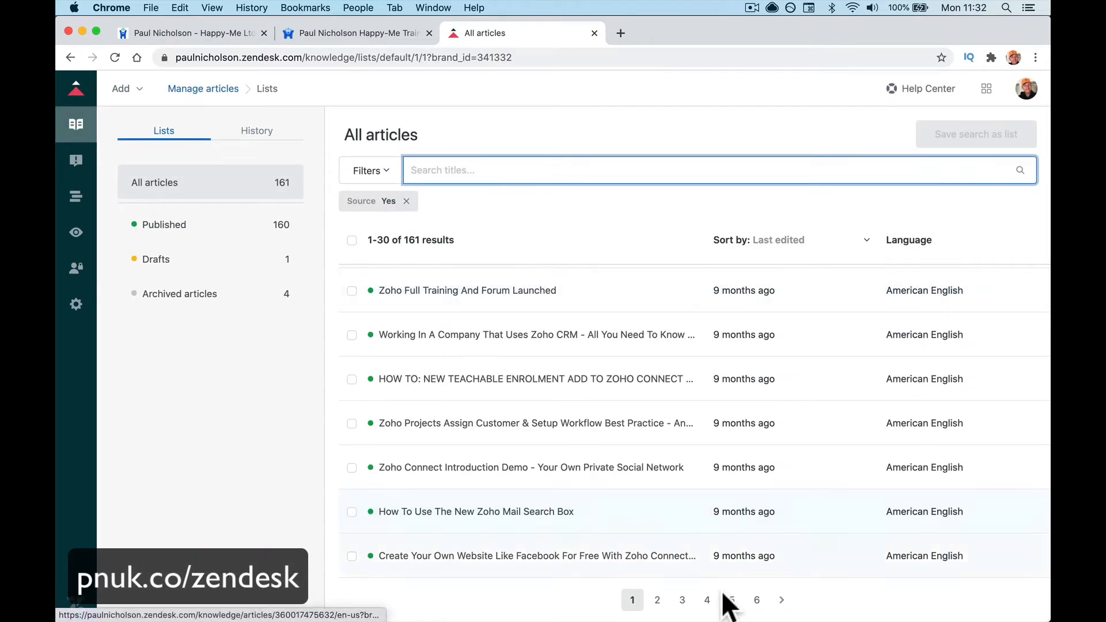
{"action": "left_click", "coordinate": [707, 601]}
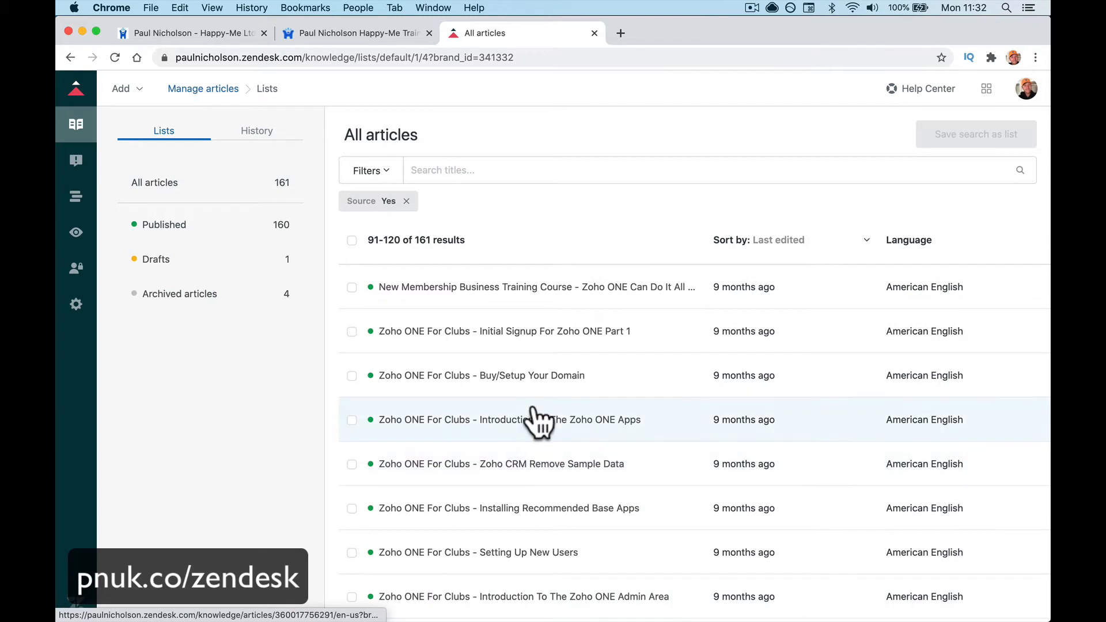
{"action": "left_click", "coordinate": [533, 381]}
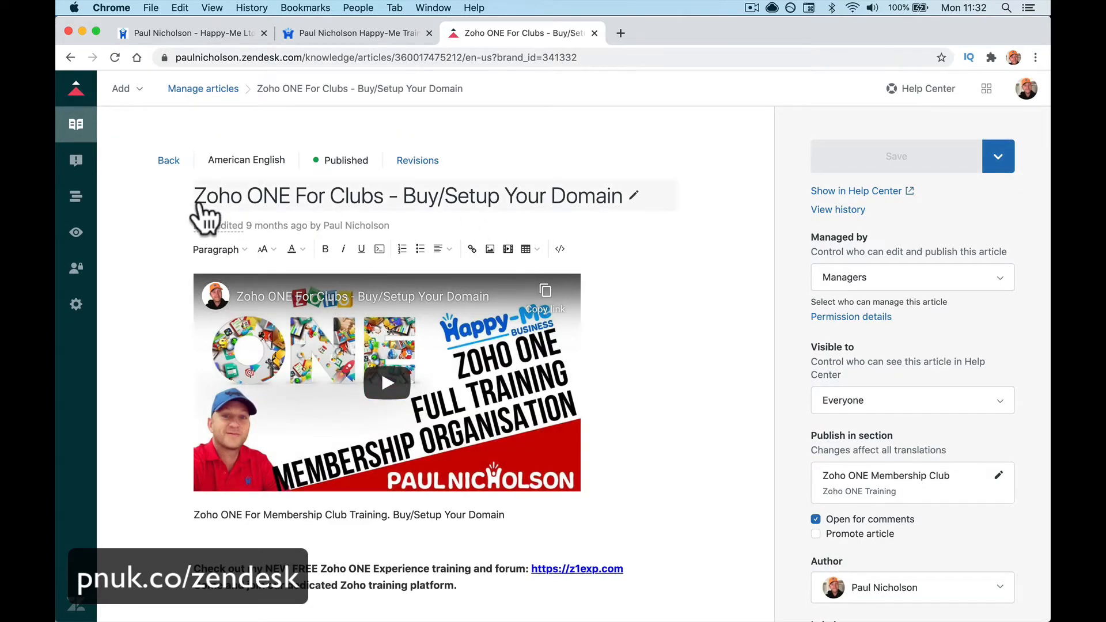
{"action": "scroll", "coordinate": [461, 383], "scroll_direction": "down", "scroll_amount": 1}
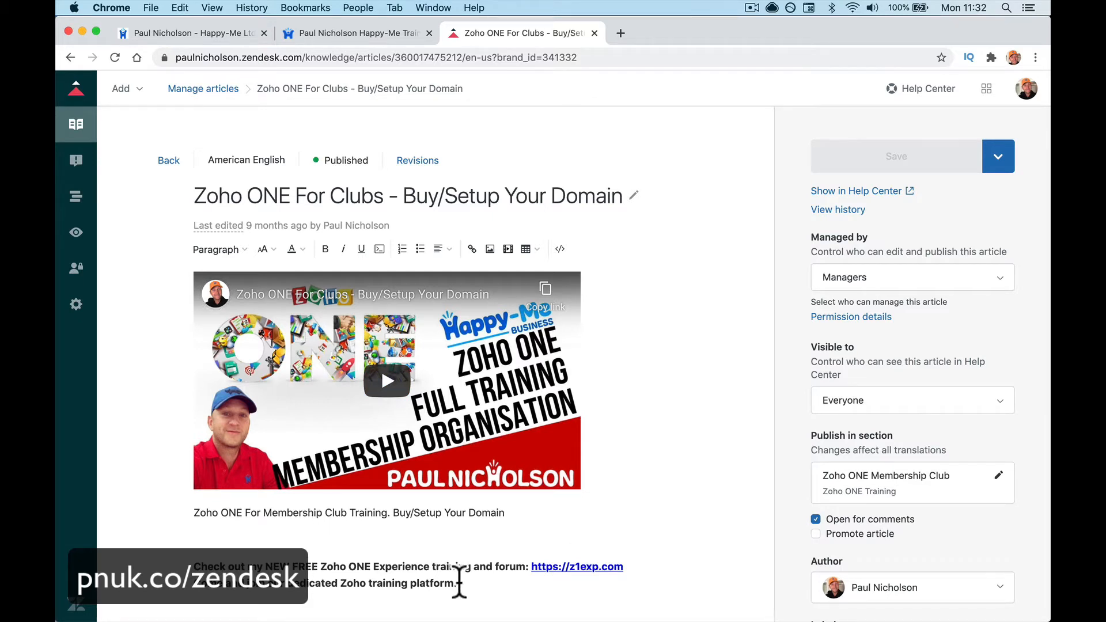
- Review the article's Managed by, Visible to and Author options without changing any of them
{"action": "left_click", "coordinate": [922, 277]}
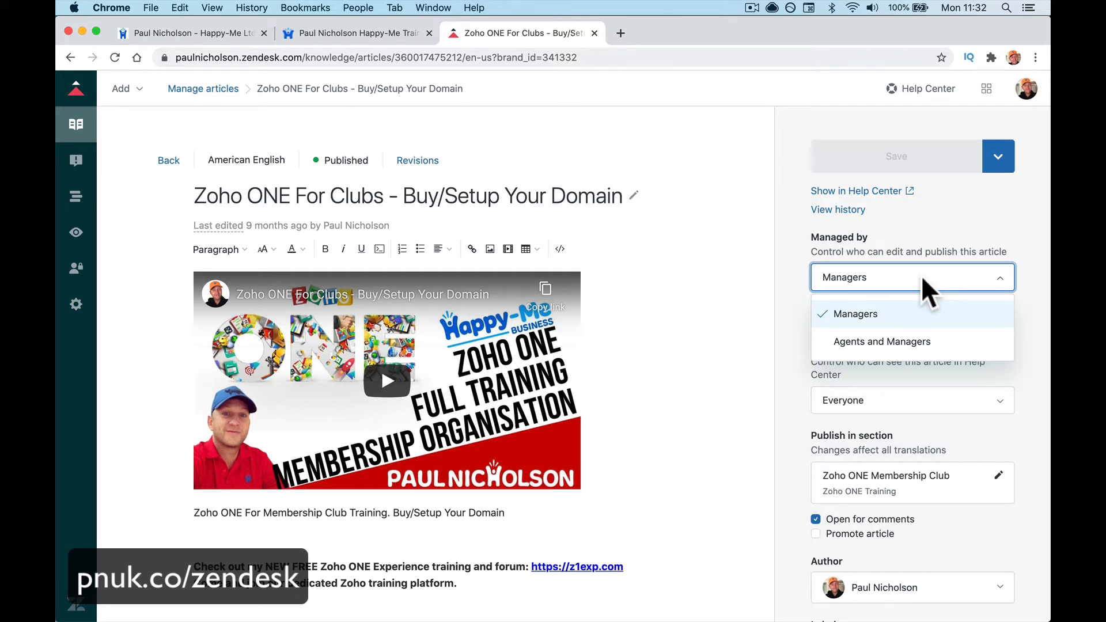
{"action": "left_click", "coordinate": [792, 330]}
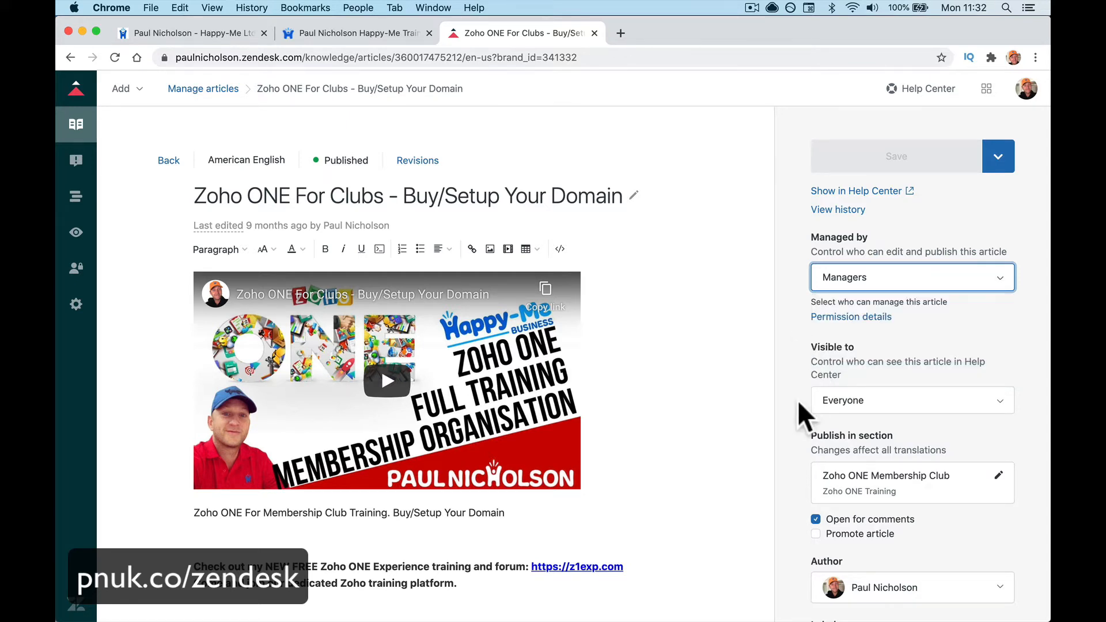
{"action": "left_click", "coordinate": [875, 399]}
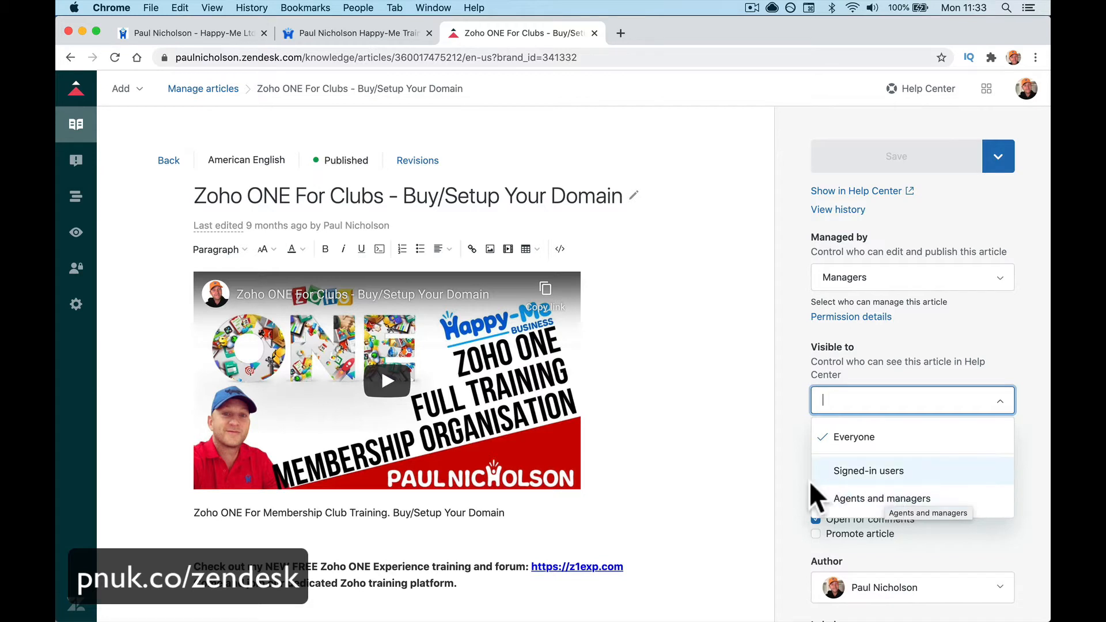
{"action": "left_click", "coordinate": [787, 452]}
{"action": "scroll", "coordinate": [787, 452], "scroll_direction": "down", "scroll_amount": 3}
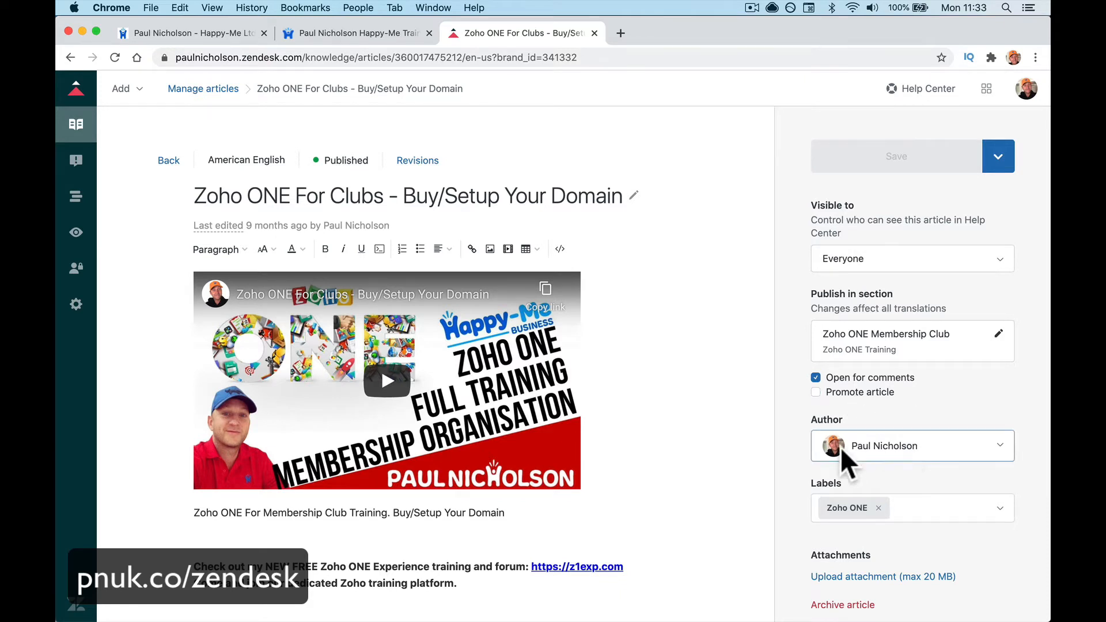
{"action": "left_click", "coordinate": [907, 447]}
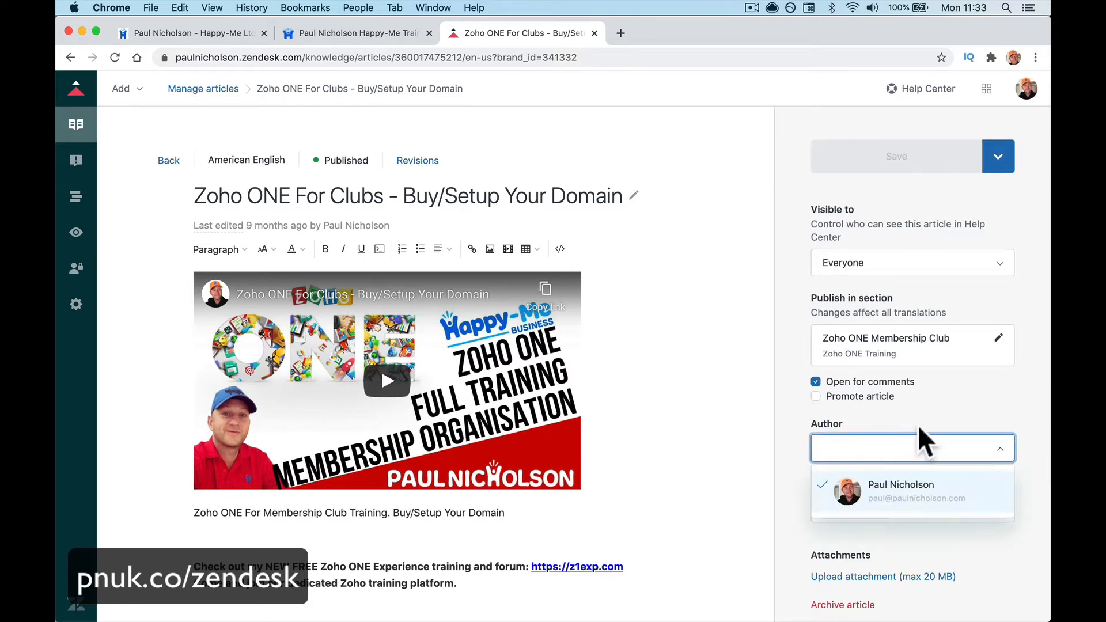
{"action": "left_click", "coordinate": [1029, 430]}
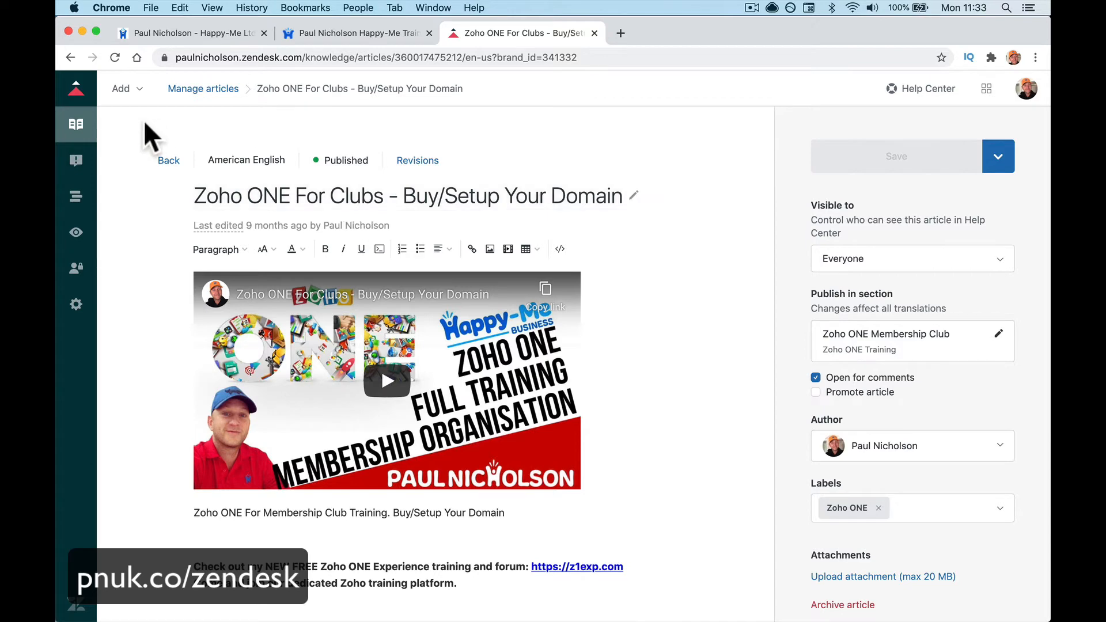
- Return to the article list, look at the Drafts and Archived articles lists, and view the spam moderation page
{"action": "left_click", "coordinate": [80, 126]}
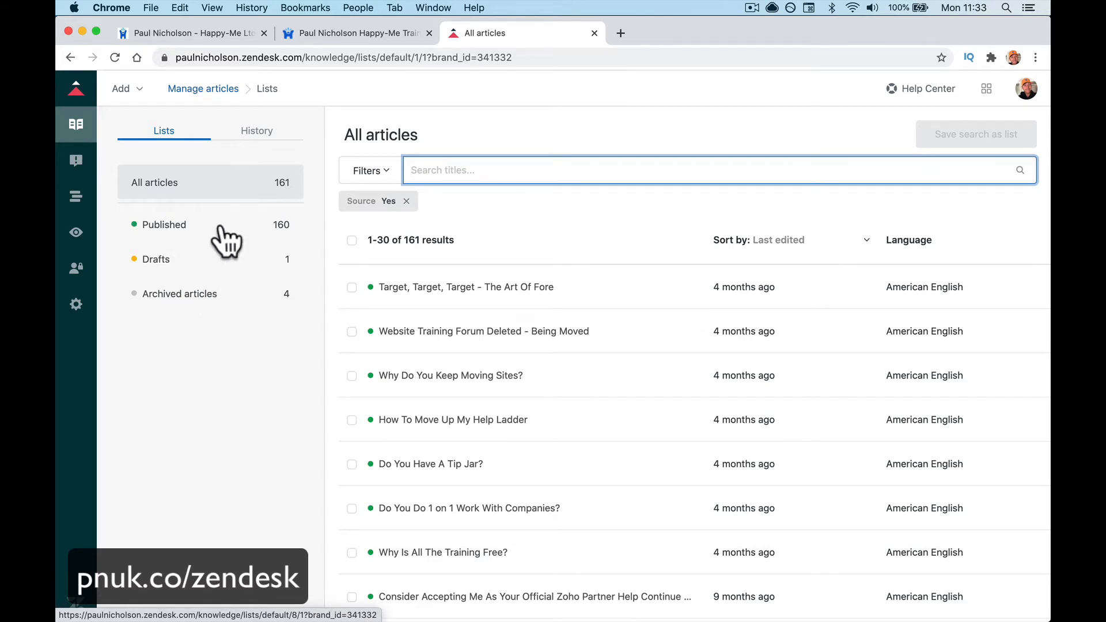
{"action": "left_click", "coordinate": [203, 271]}
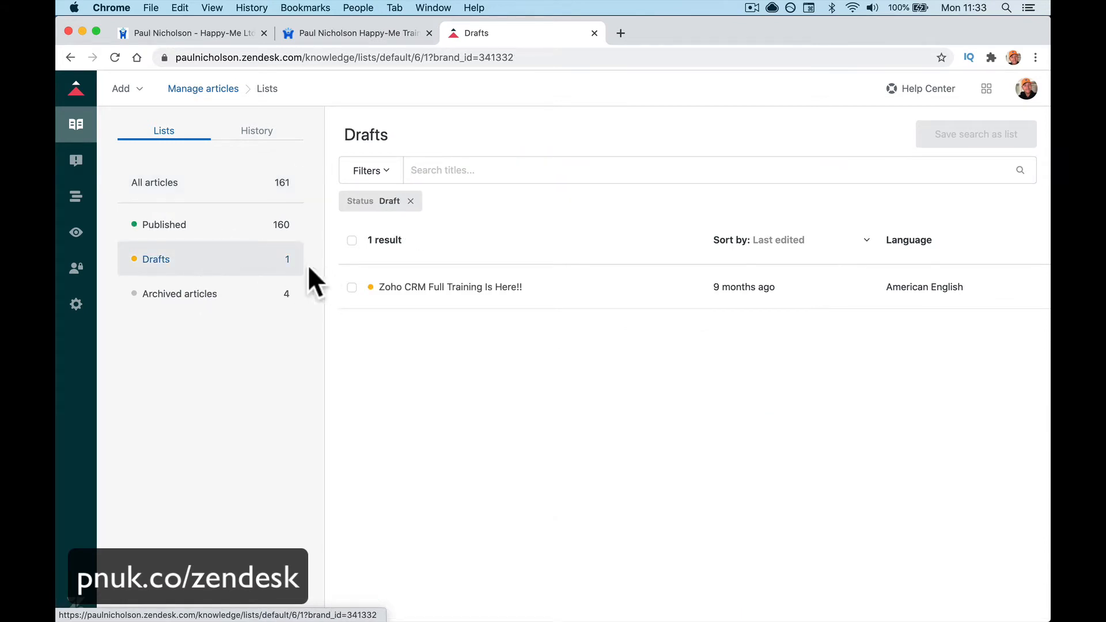
{"action": "left_click", "coordinate": [208, 295]}
{"action": "left_click", "coordinate": [79, 166]}
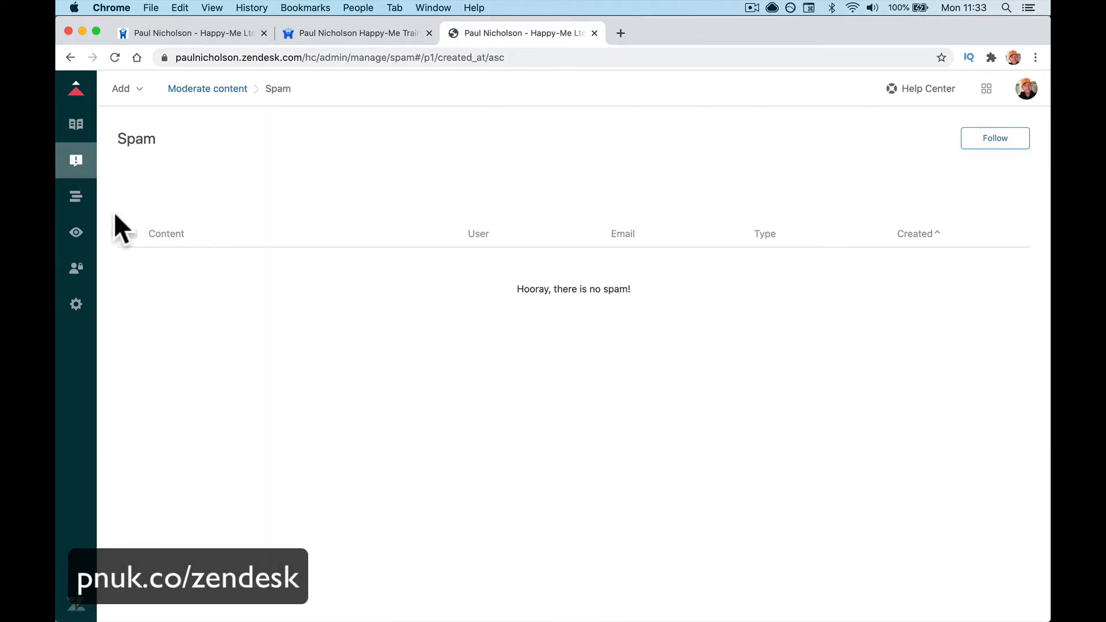
- Open the Arrange articles page and compare its categories with the visitor's help centre home page in Safari
{"action": "left_click", "coordinate": [74, 202]}
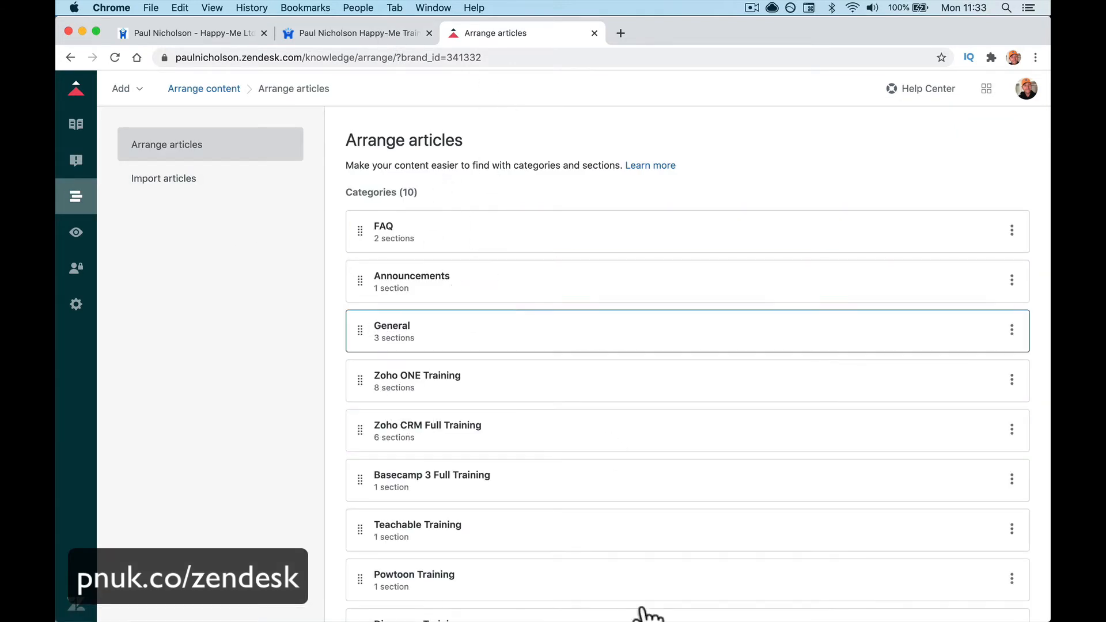
{"action": "left_click", "coordinate": [433, 596]}
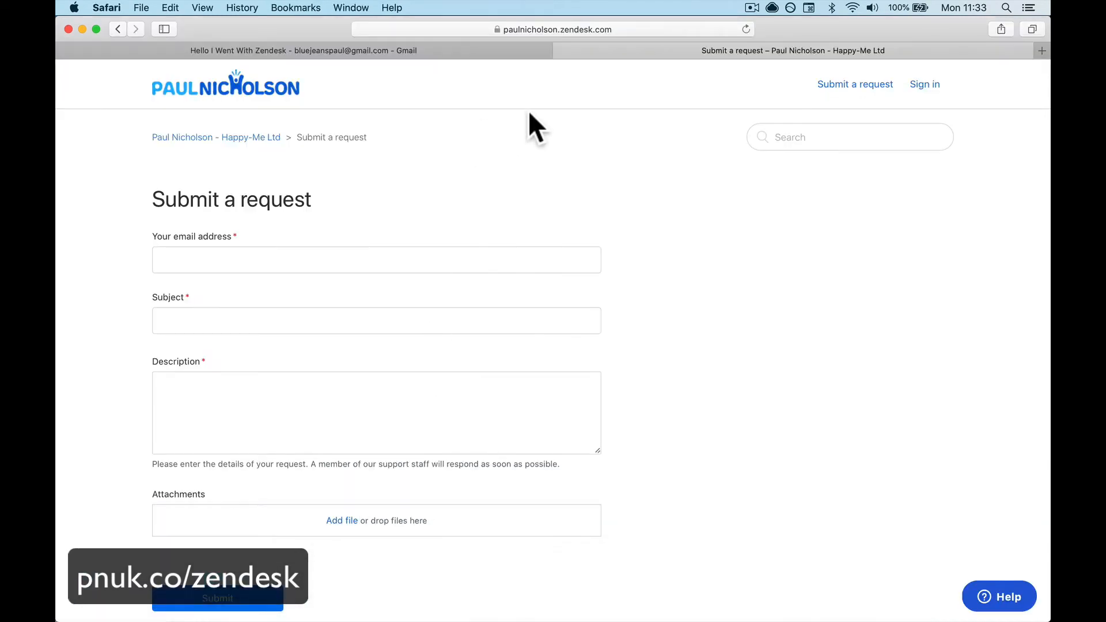
{"action": "left_click", "coordinate": [259, 92]}
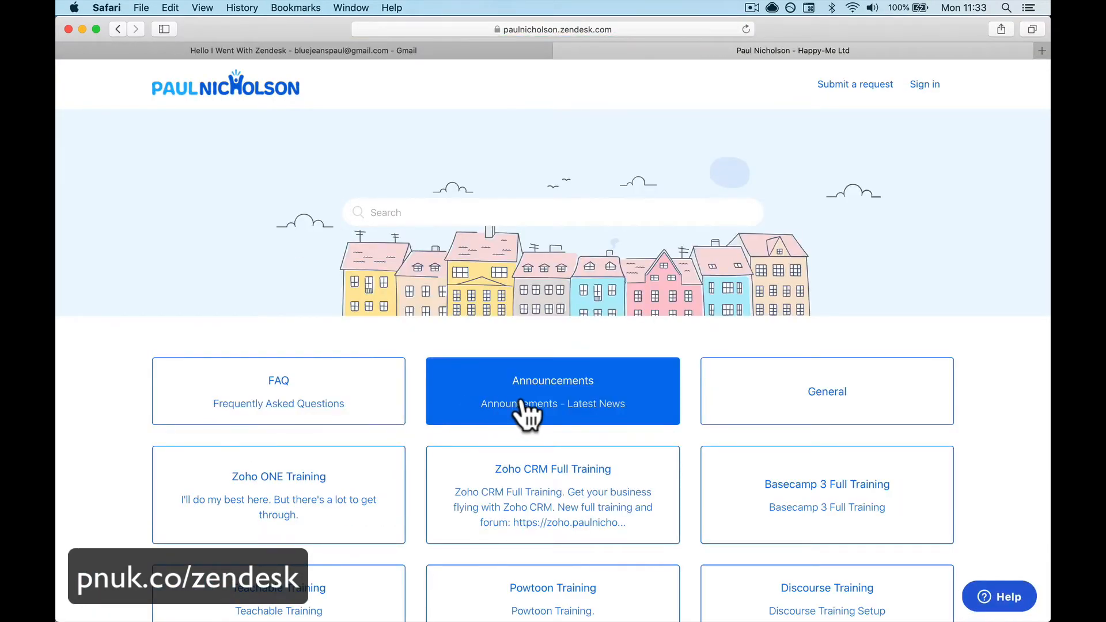
- Switch back to Chrome, move the Announcements category above FAQ and look over the remaining categories
{"action": "left_click", "coordinate": [375, 588]}
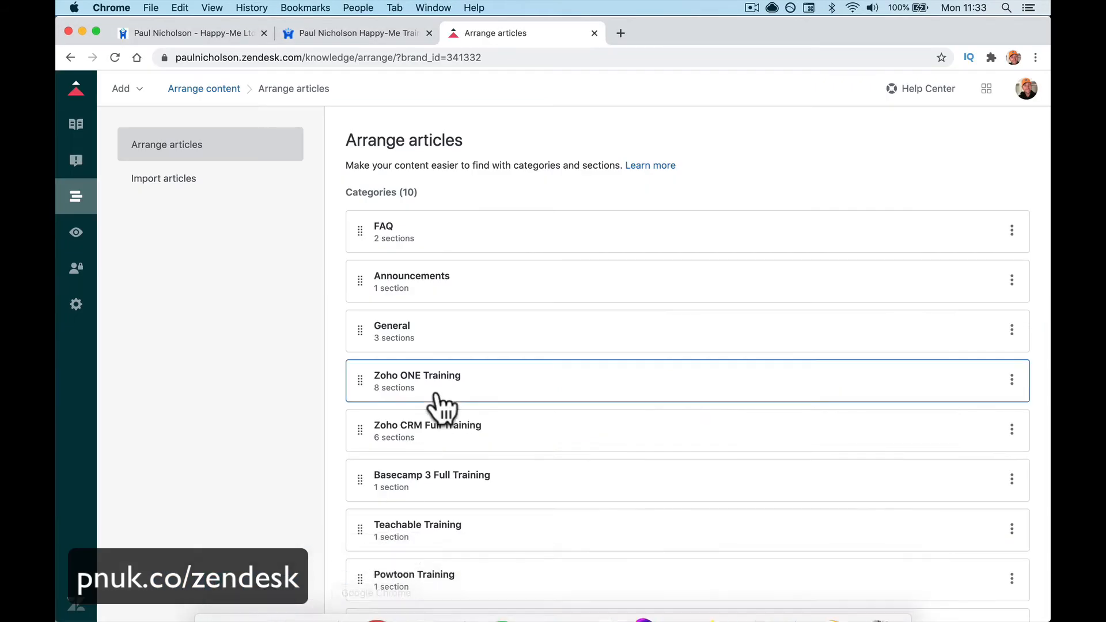
{"action": "left_click_drag", "start_coordinate": [368, 276], "coordinate": [361, 230]}
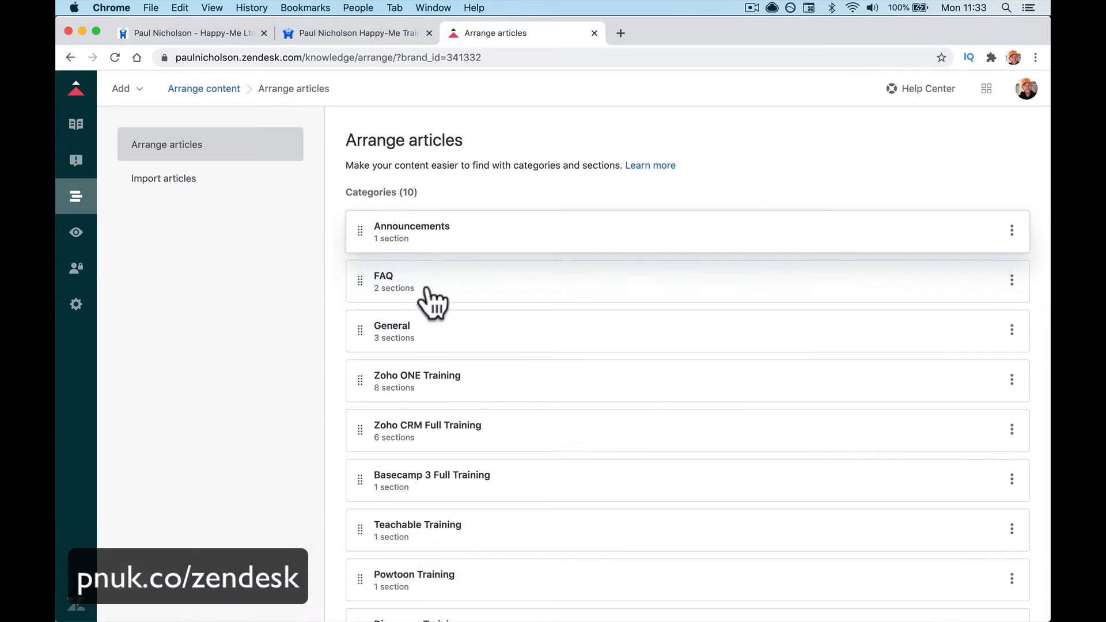
{"action": "scroll", "coordinate": [338, 353], "scroll_direction": "down", "scroll_amount": 5}
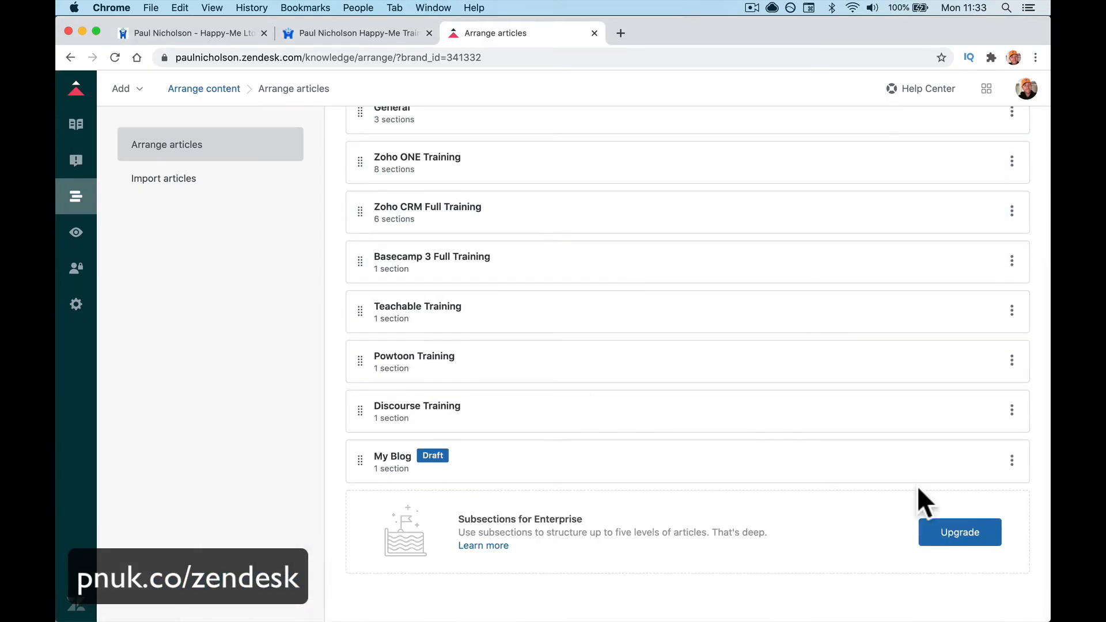
{"action": "scroll", "coordinate": [691, 494], "scroll_direction": "up", "scroll_amount": 5}
- Switch to Safari, reload the help centre home page to check the category order, and return to Chrome
{"action": "left_click", "coordinate": [438, 573]}
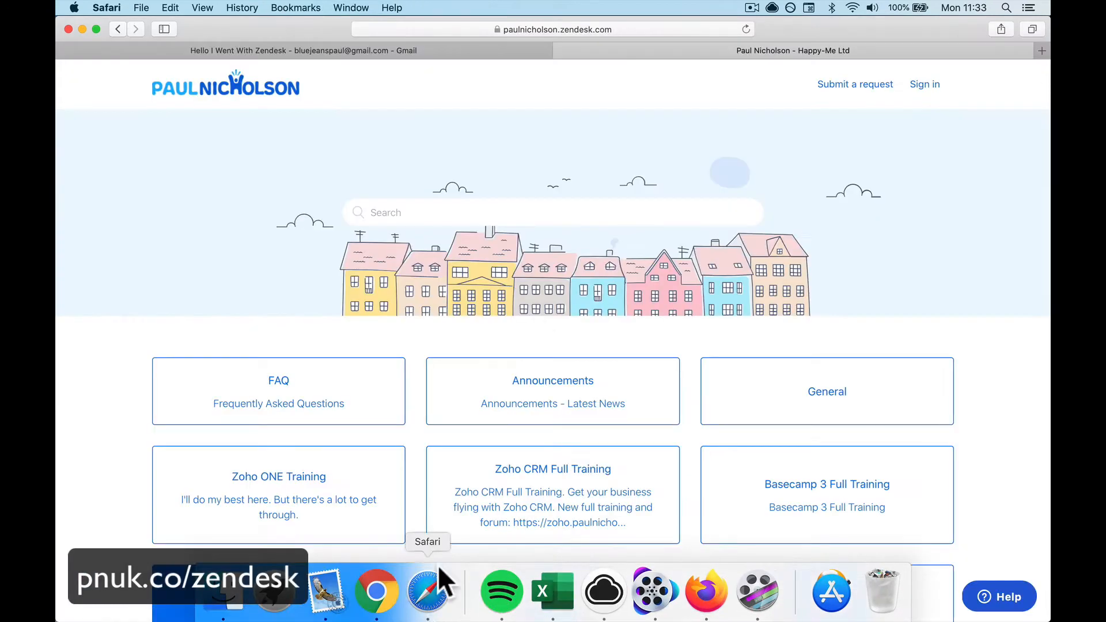
{"action": "left_click", "coordinate": [746, 29]}
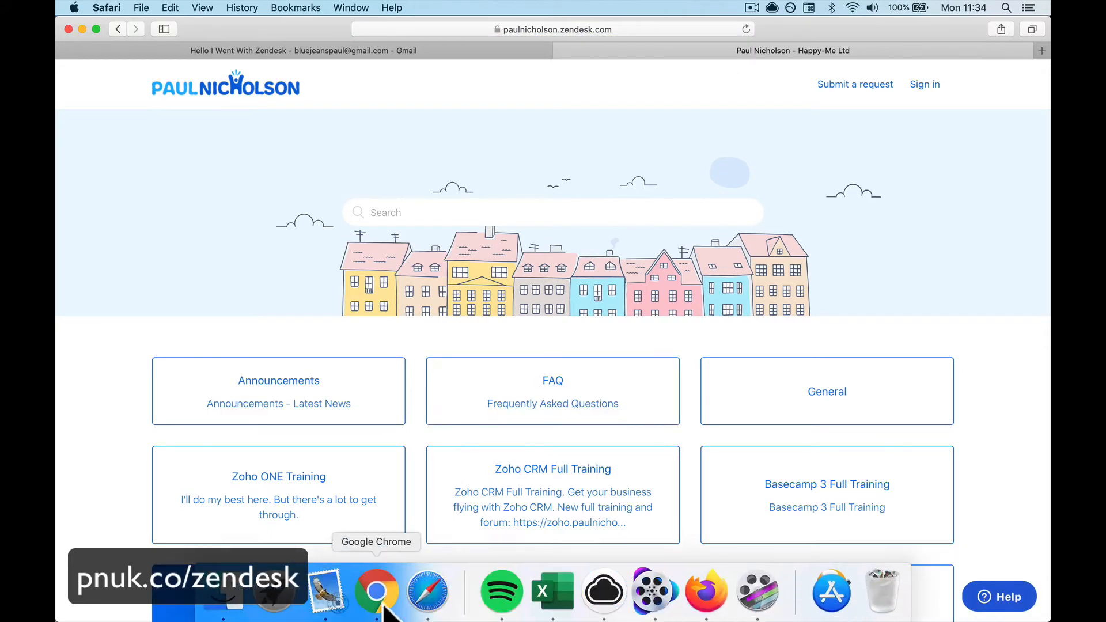
{"action": "left_click", "coordinate": [375, 596]}
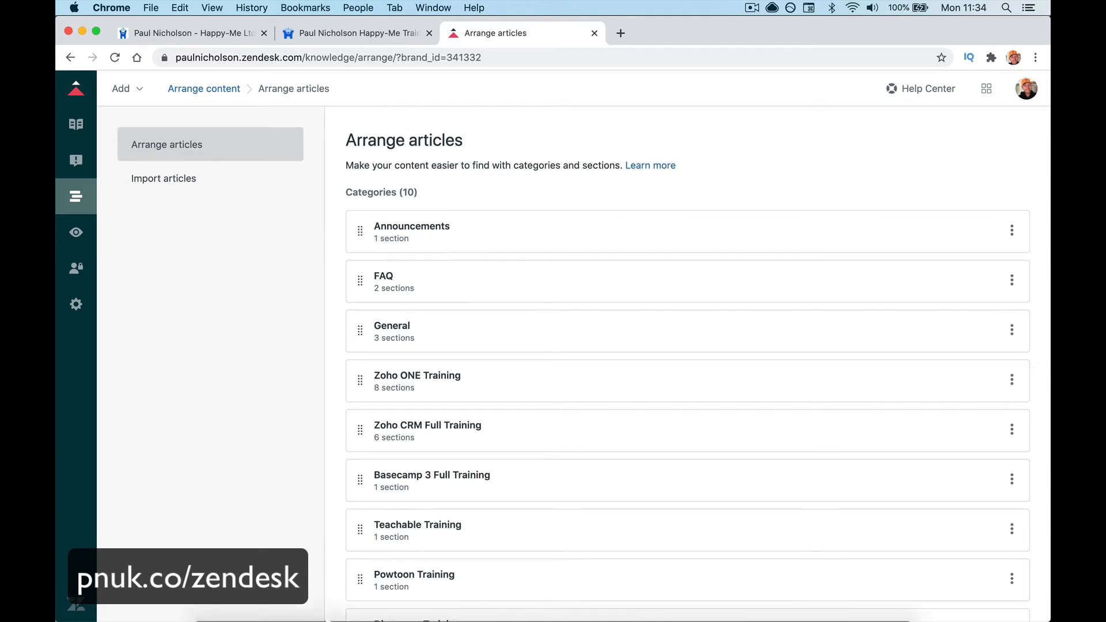
- Open the Themes page, look over the options for adding a theme, and view the Copenhagen theme's customization settings before returning to the themes
{"action": "left_click", "coordinate": [76, 232]}
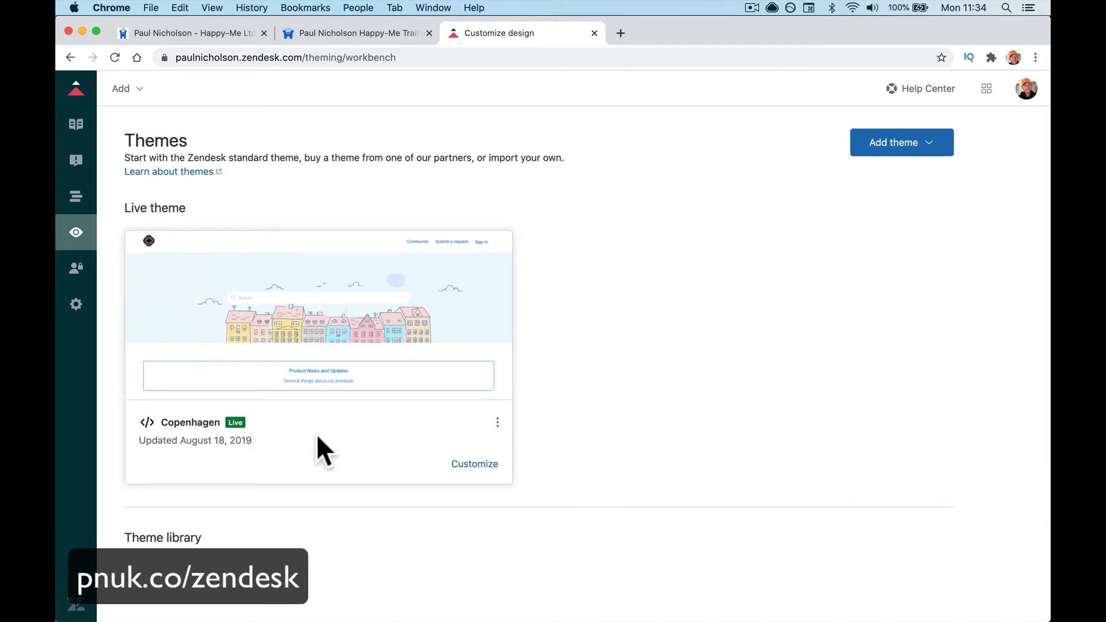
{"action": "left_click", "coordinate": [894, 152]}
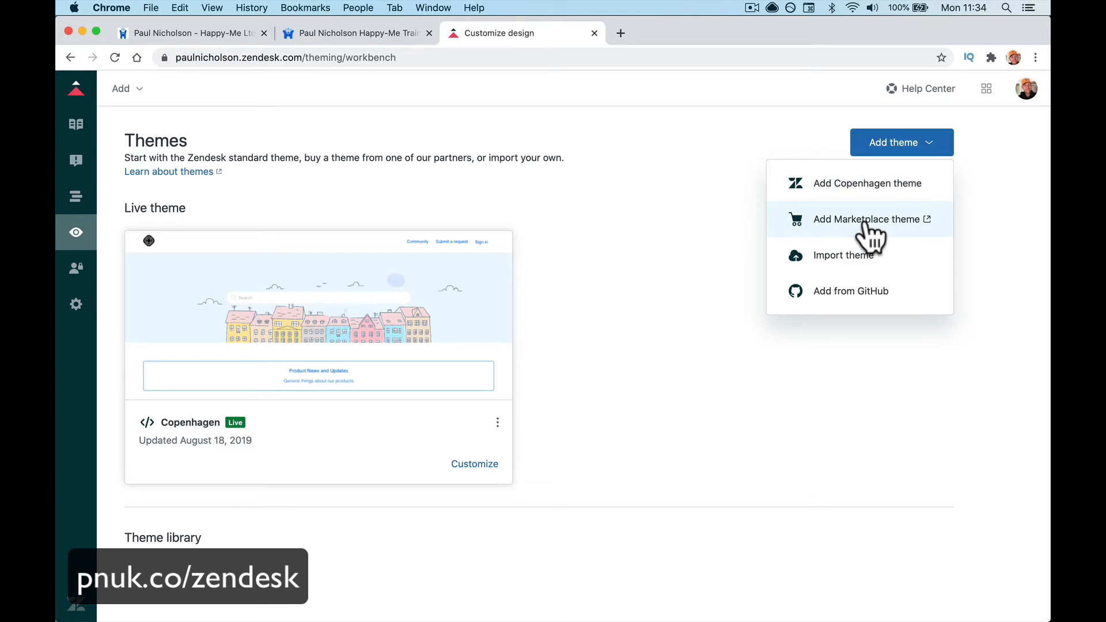
{"action": "left_click", "coordinate": [690, 244]}
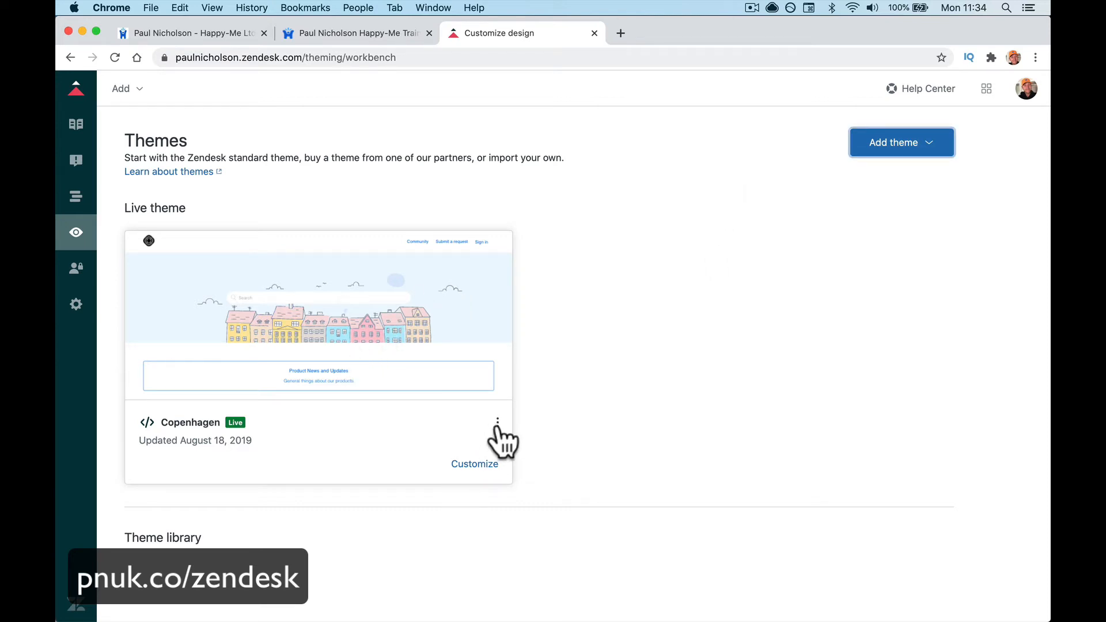
{"action": "left_click", "coordinate": [481, 465]}
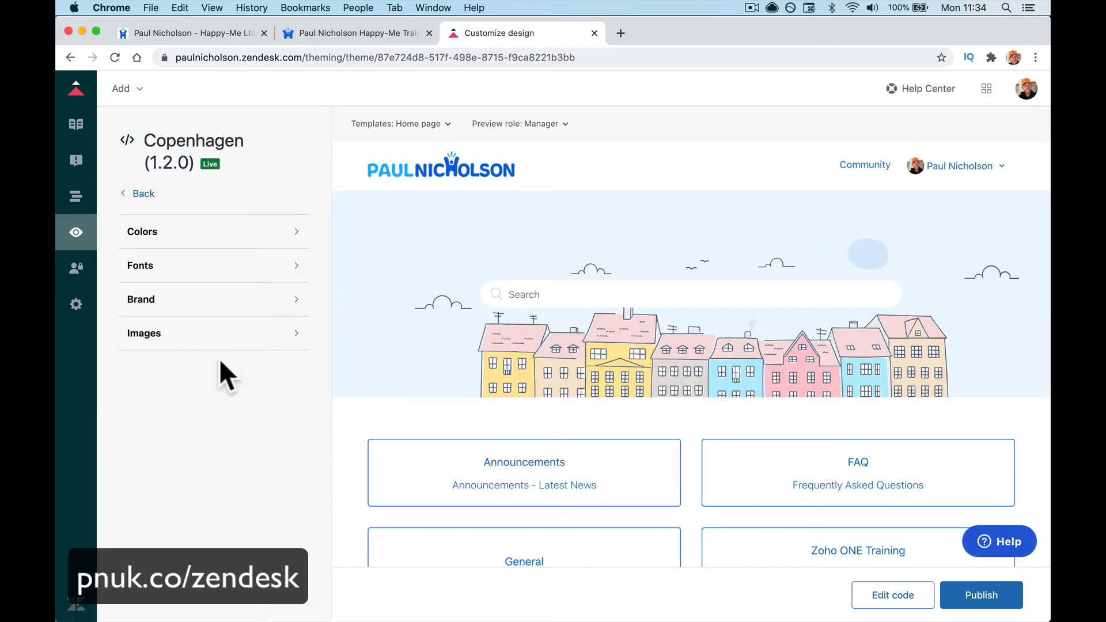
{"action": "left_click", "coordinate": [142, 195]}
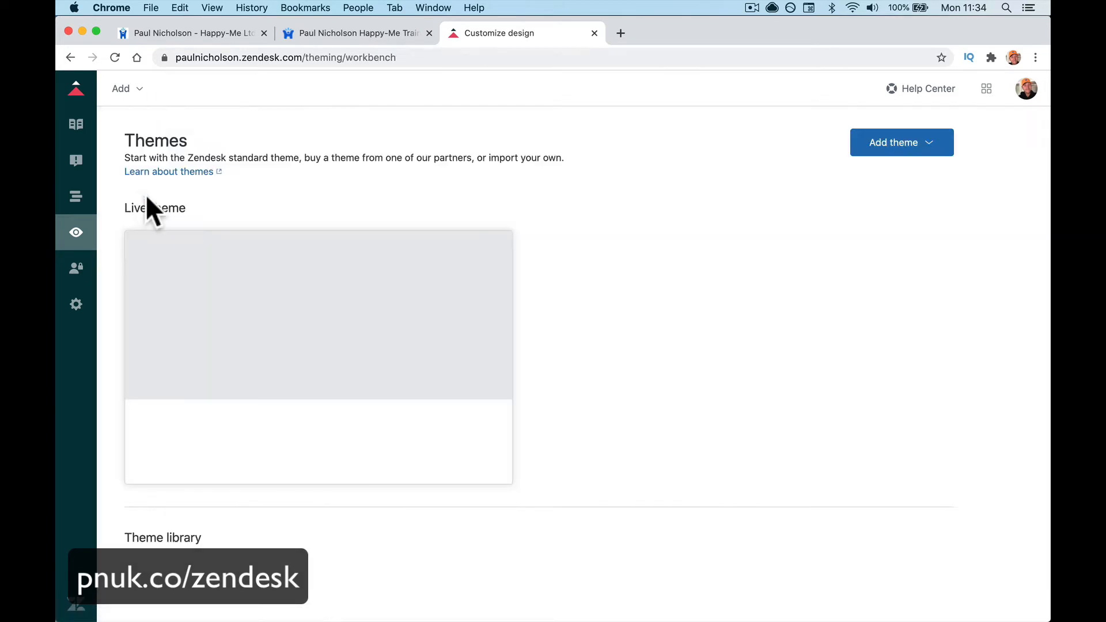
- Look over the rename, copy and download options of the live Copenhagen theme
{"action": "left_click", "coordinate": [497, 422]}
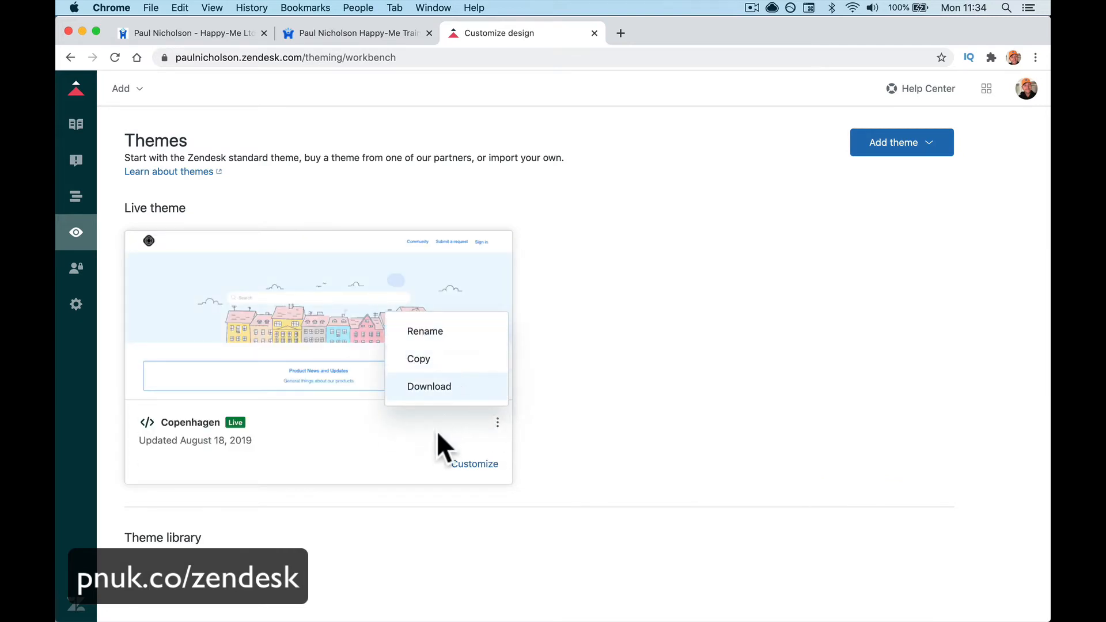
{"action": "left_click", "coordinate": [348, 458]}
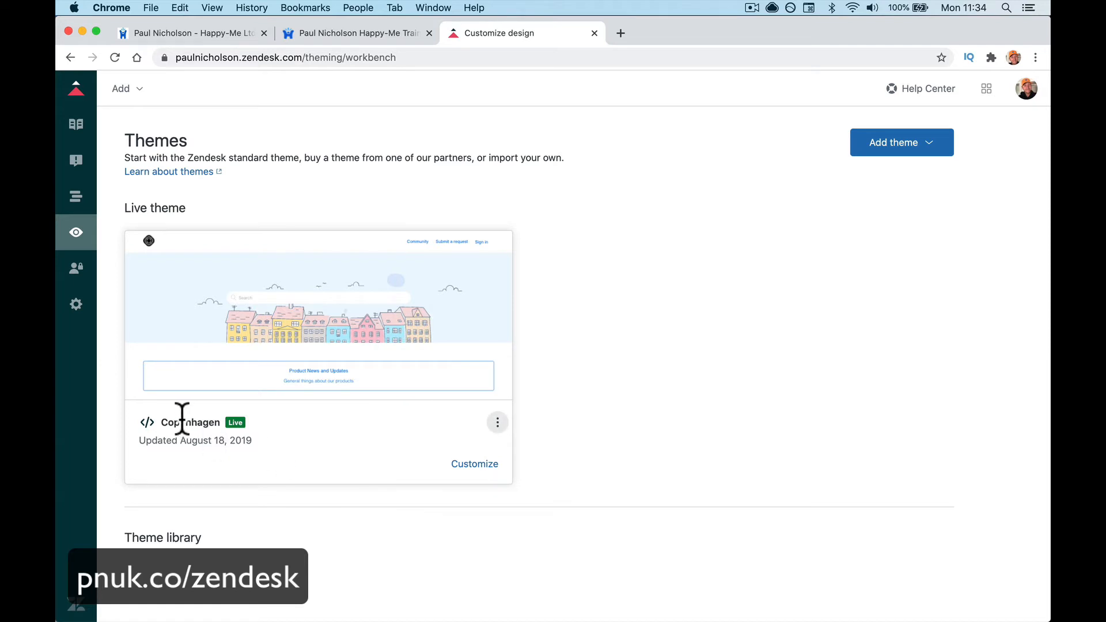
{"action": "left_click", "coordinate": [497, 423]}
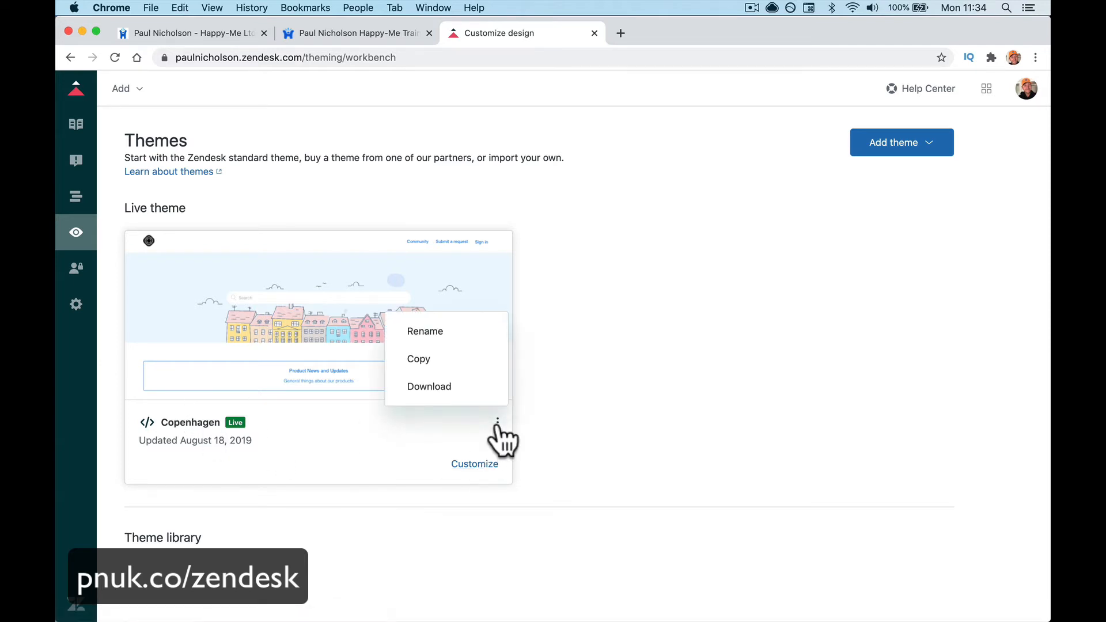
{"action": "left_click", "coordinate": [576, 429]}
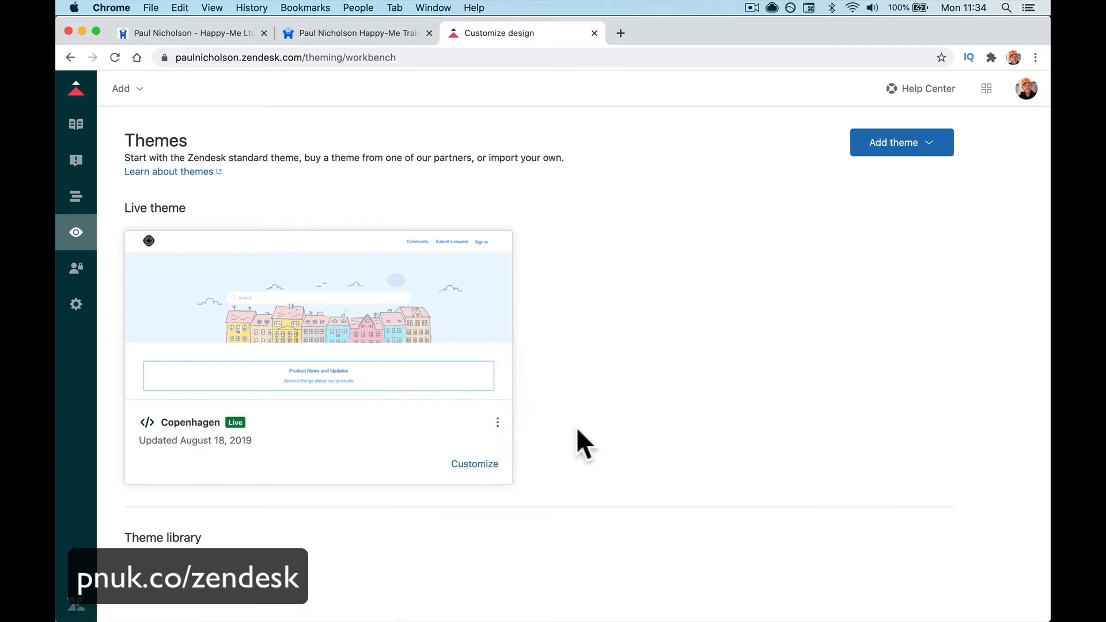
- Open the Copenhagen theme's customization page and examine its home page preview down to Recent activity
{"action": "left_click", "coordinate": [474, 463]}
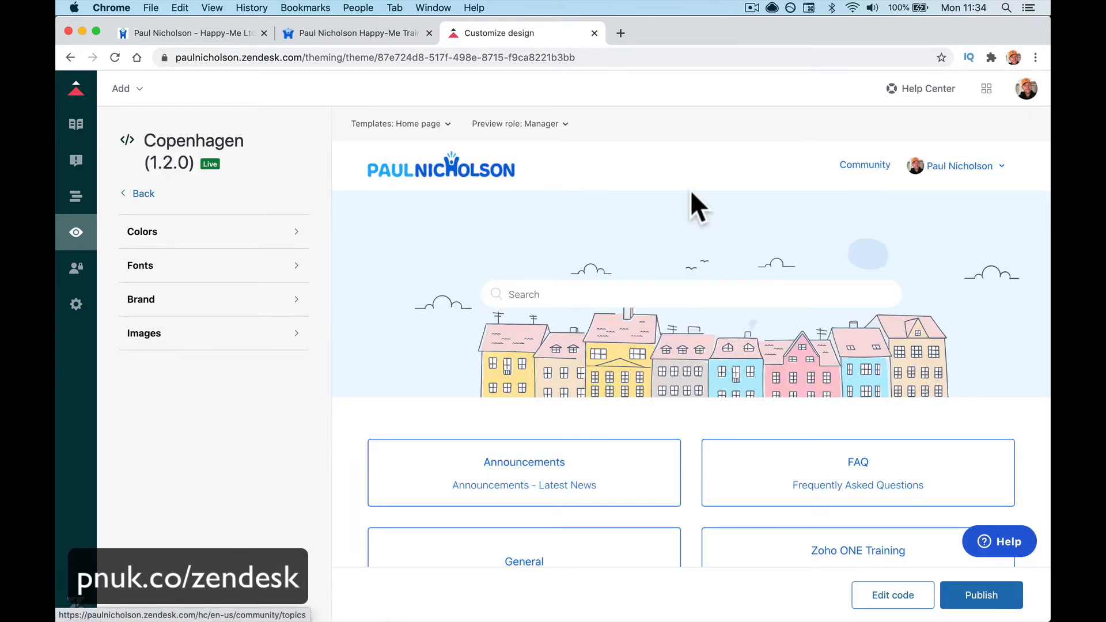
{"action": "scroll", "coordinate": [499, 340], "scroll_direction": "down", "scroll_amount": 20}
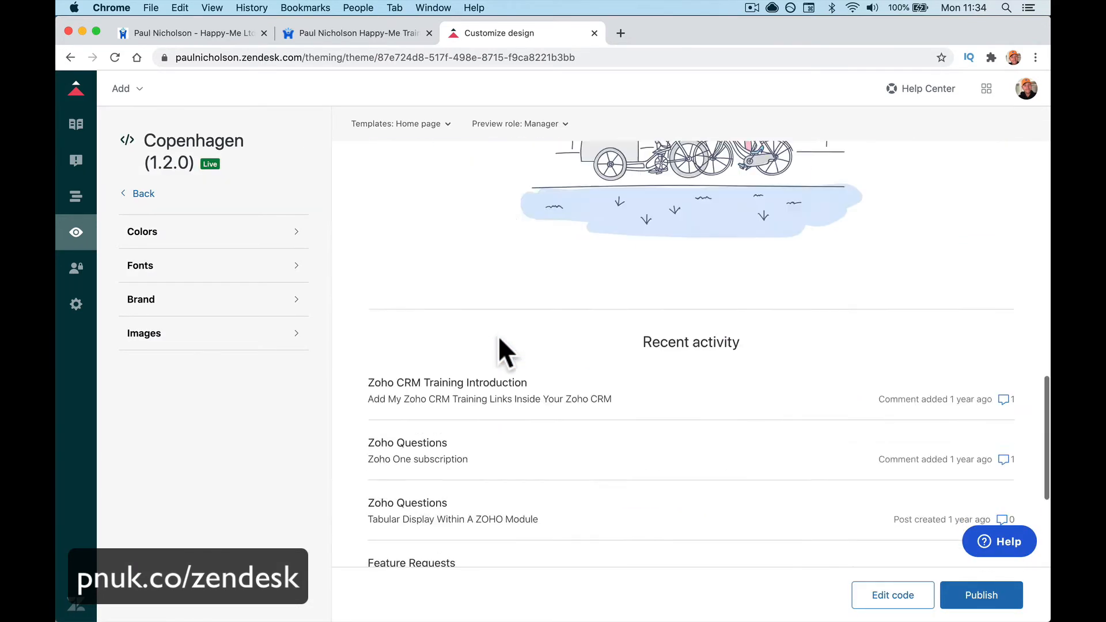
{"action": "scroll", "coordinate": [476, 334], "scroll_direction": "up", "scroll_amount": 20}
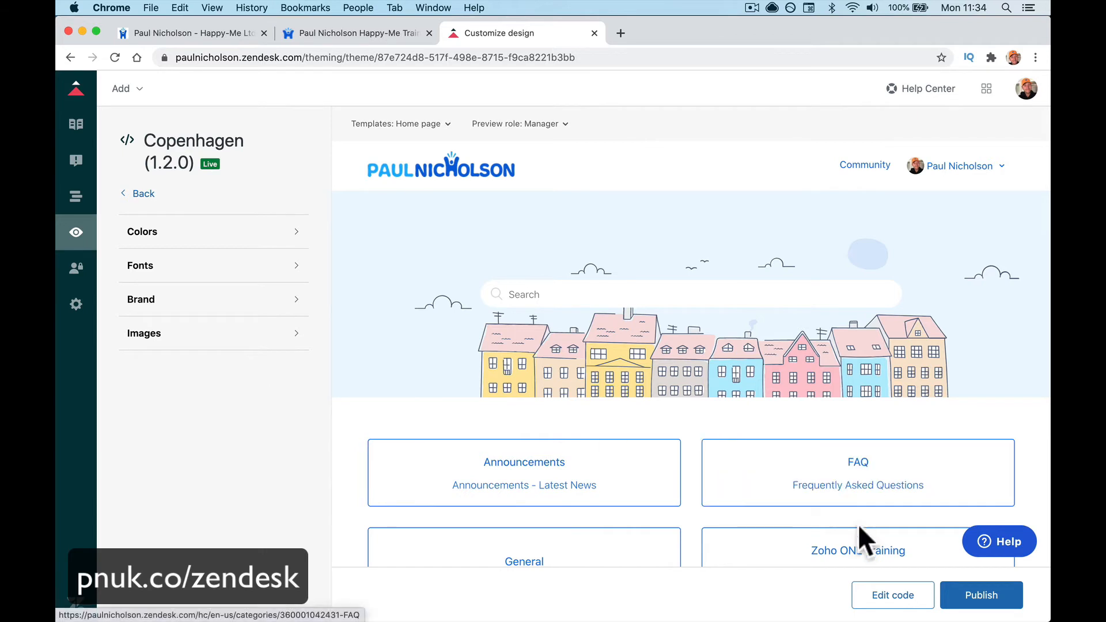
- Open the header.hbs template in the Copenhagen theme's code editor
{"action": "left_click", "coordinate": [884, 593]}
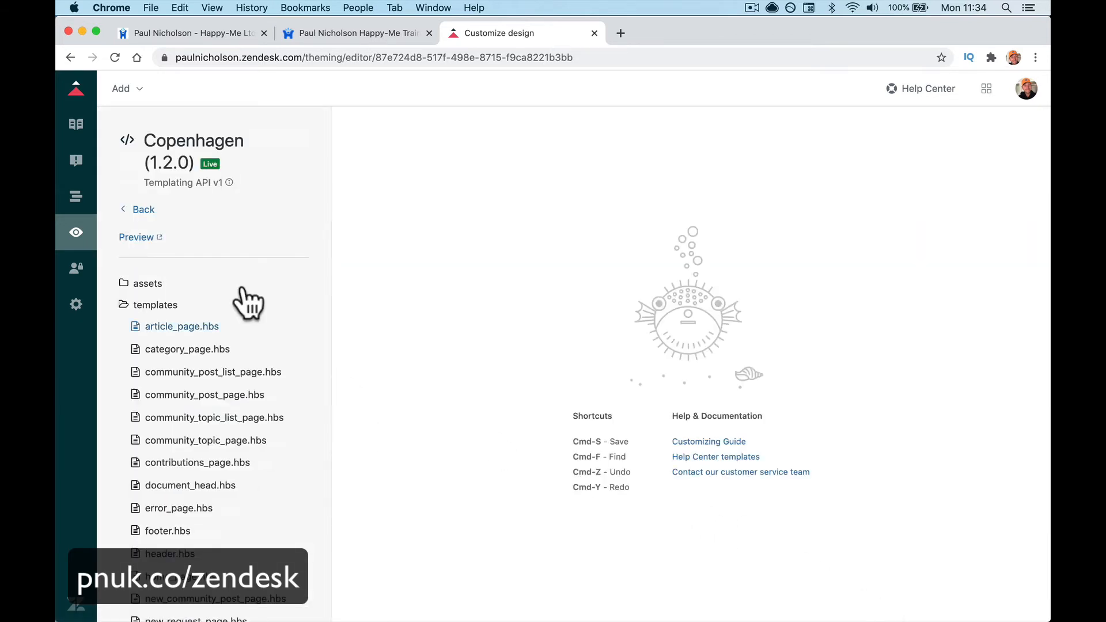
{"action": "scroll", "coordinate": [237, 388], "scroll_direction": "down", "scroll_amount": 6}
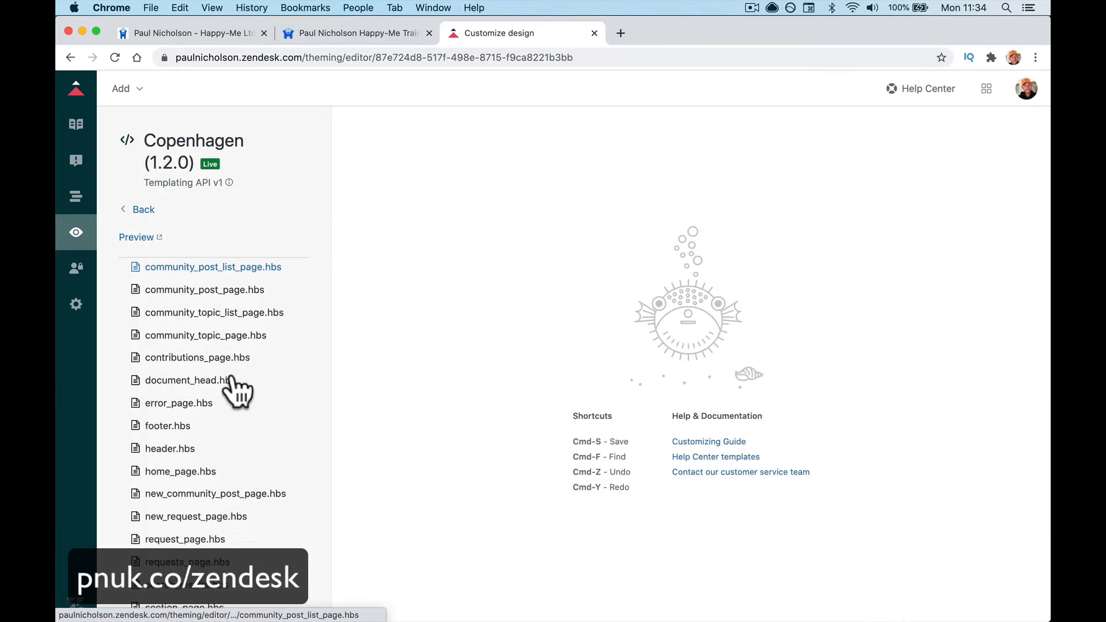
{"action": "left_click", "coordinate": [225, 379]}
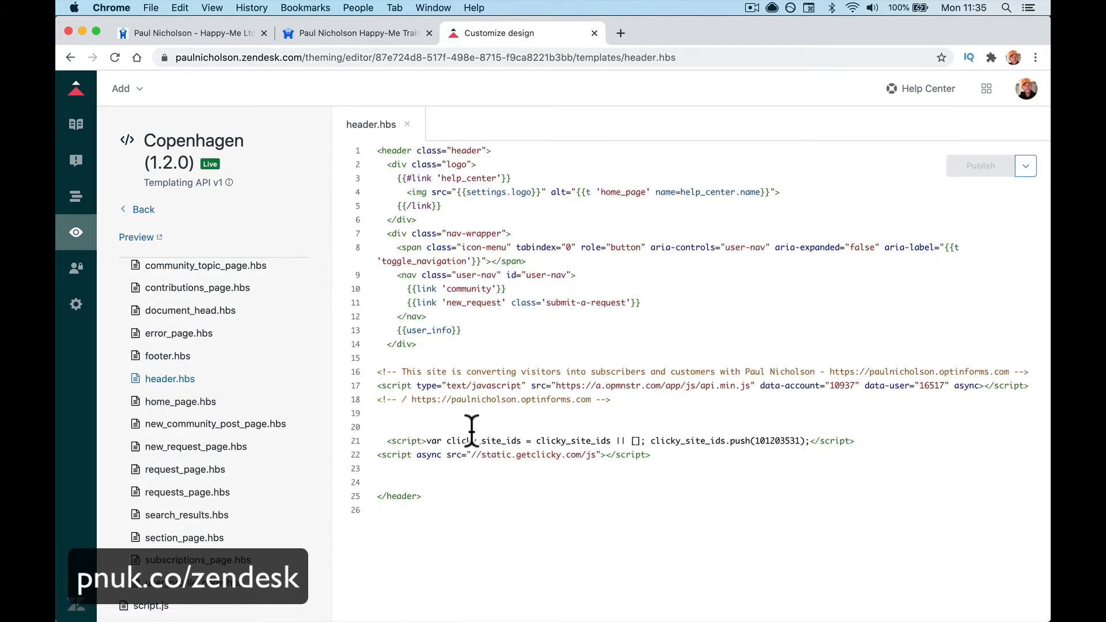
- Delete the optinforms comments with their script and the Clicky scripts from header.hbs, and publish the theme
{"action": "left_click_drag", "start_coordinate": [469, 412], "coordinate": [466, 360]}
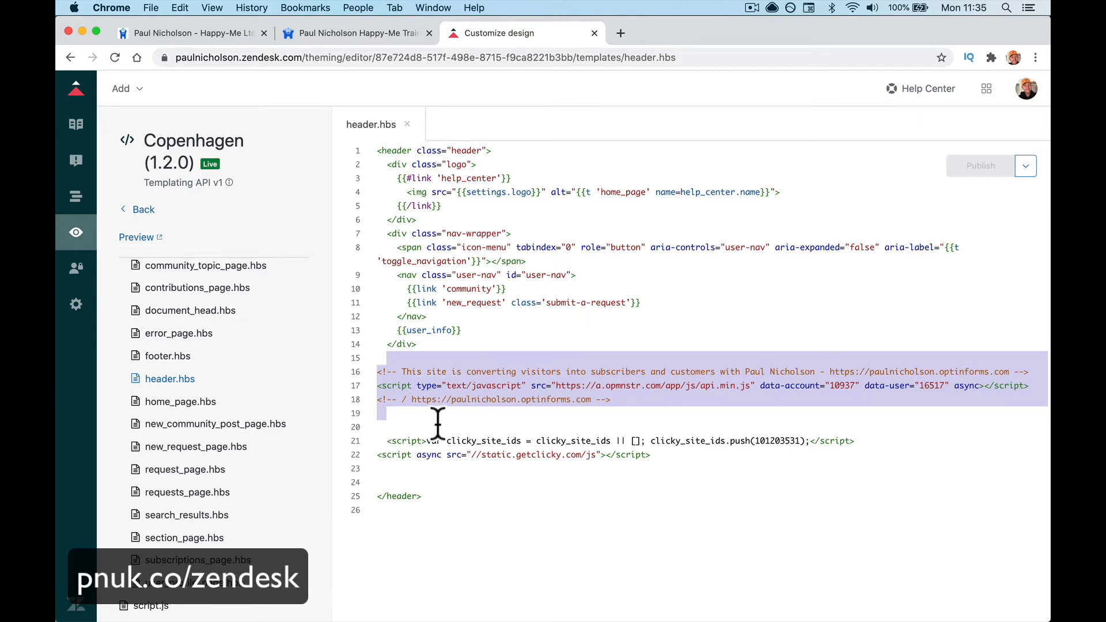
{"action": "key", "text": "BackSpace"}
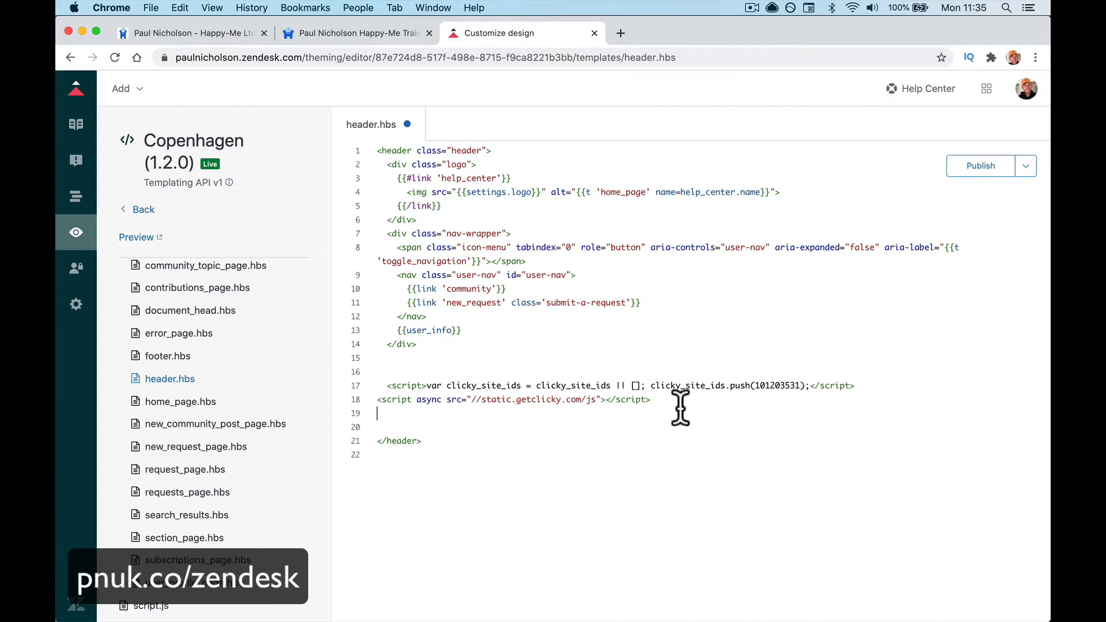
{"action": "left_click_drag", "start_coordinate": [680, 408], "coordinate": [679, 371]}
{"action": "key", "text": "BackSpace"}
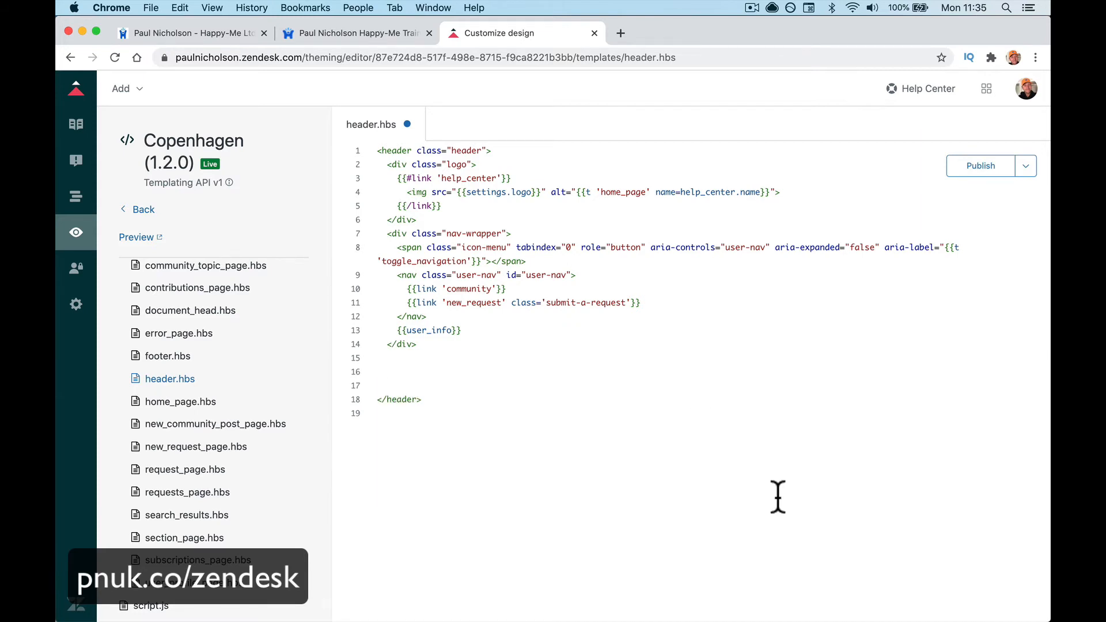
{"action": "left_click", "coordinate": [970, 167]}
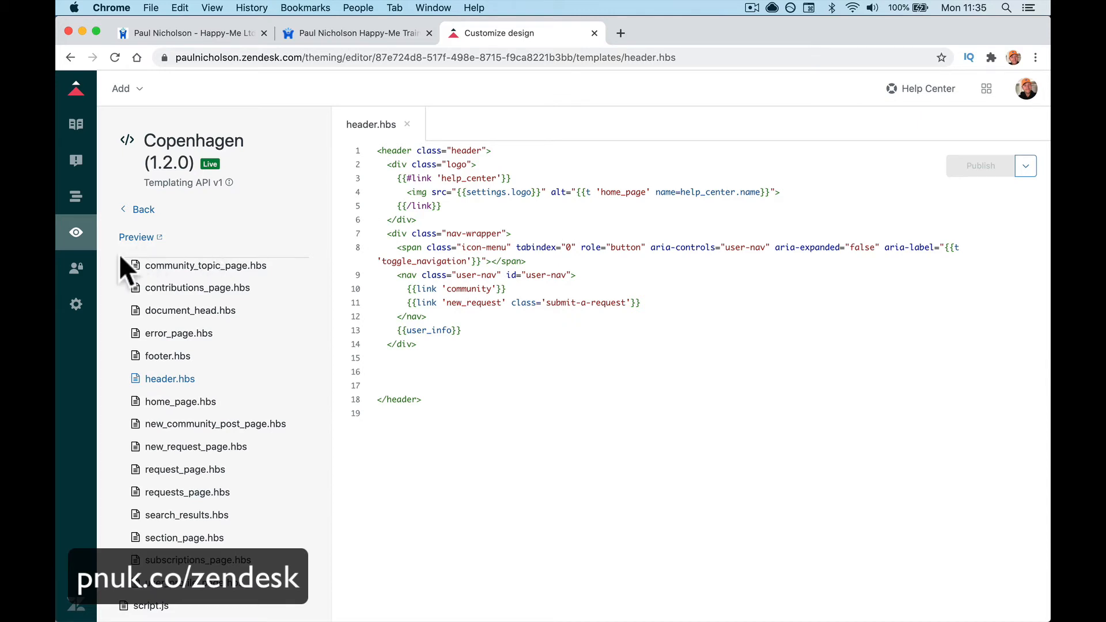
- View the User segments and Guide settings pages, and return to the list of all articles
{"action": "left_click", "coordinate": [81, 271]}
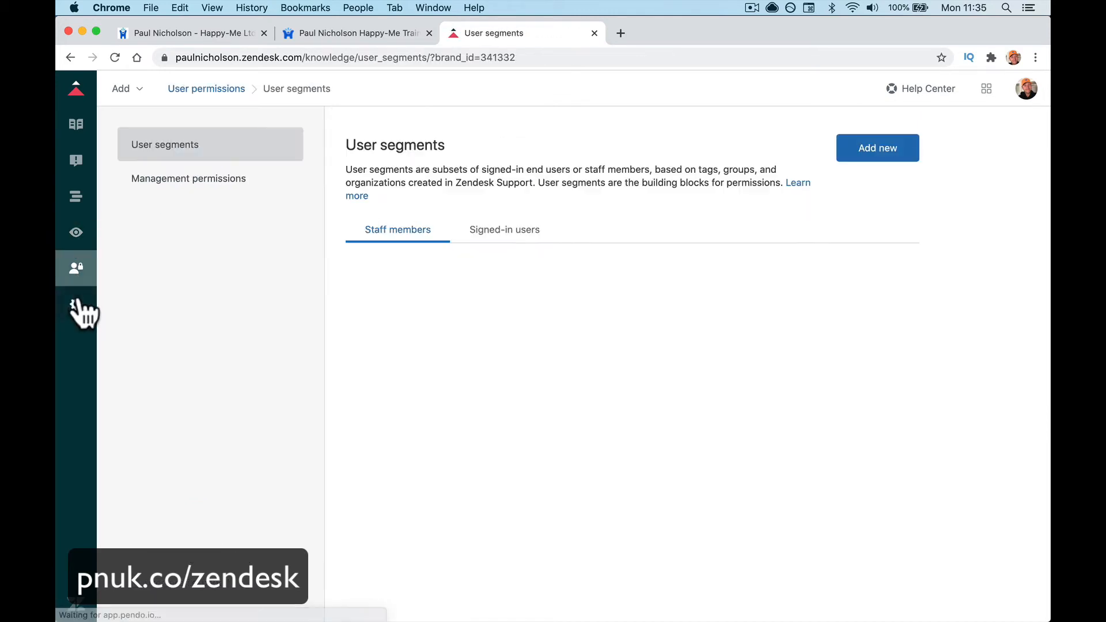
{"action": "left_click", "coordinate": [76, 304]}
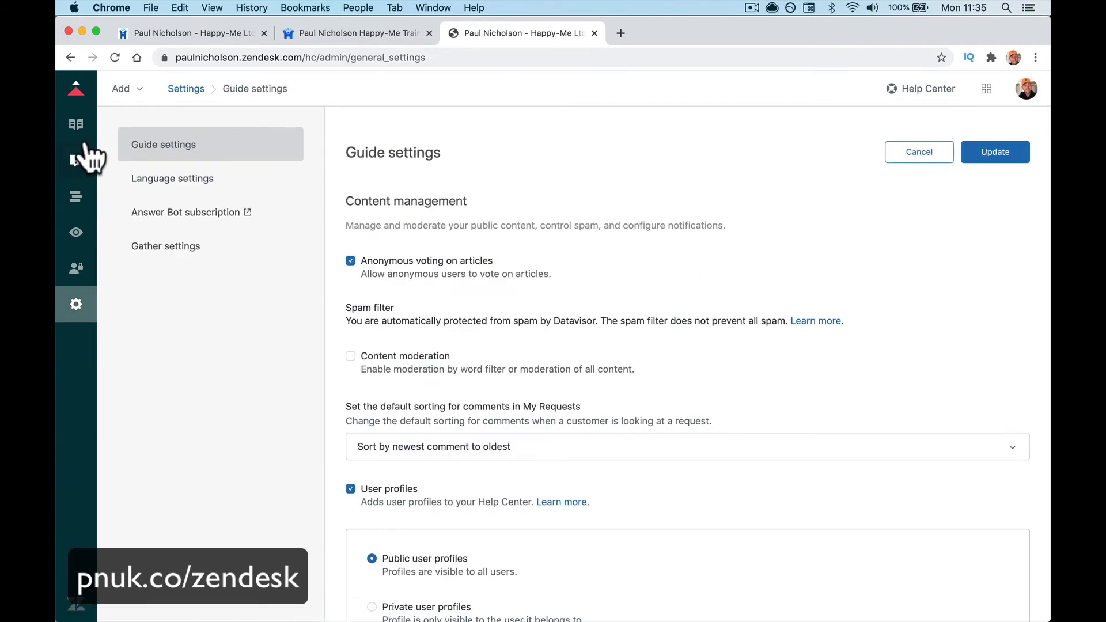
{"action": "left_click", "coordinate": [75, 124]}
- Switch to Safari, view the FAQ category and the help centre home page, and return to Chrome
{"action": "mouse_move", "coordinate": [446, 618]}
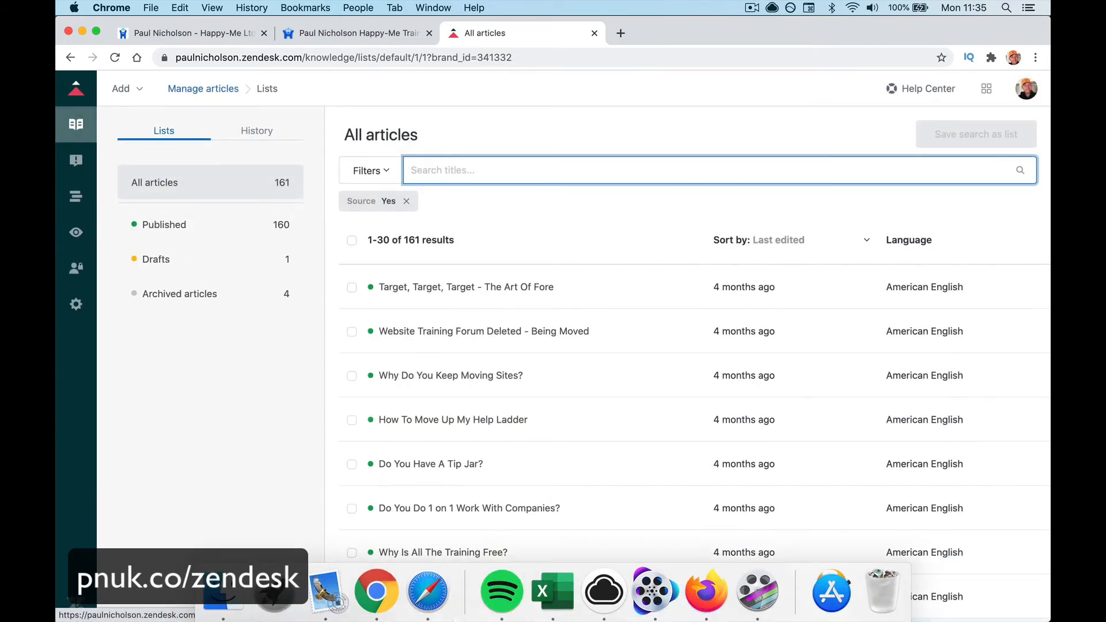
{"action": "left_click", "coordinate": [441, 606]}
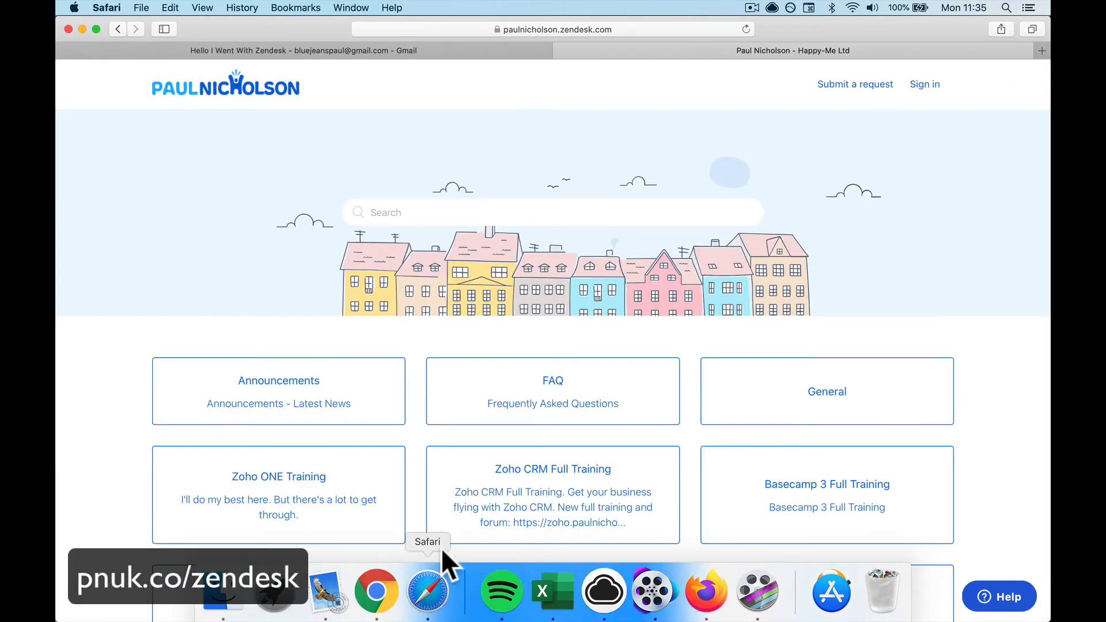
{"action": "left_click", "coordinate": [553, 425]}
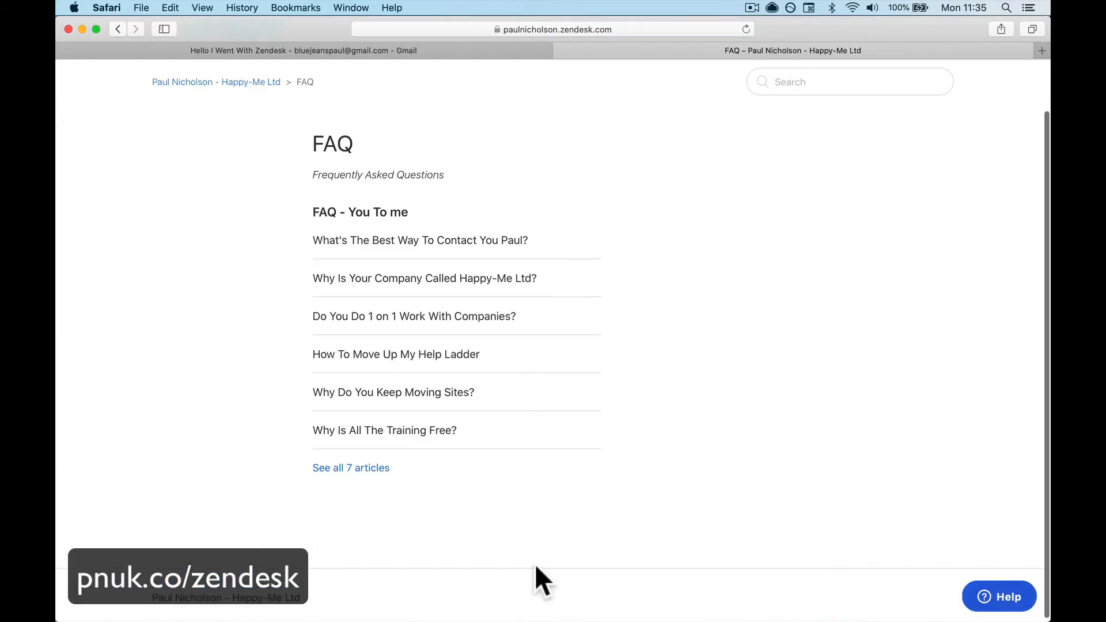
{"action": "left_click", "coordinate": [278, 138]}
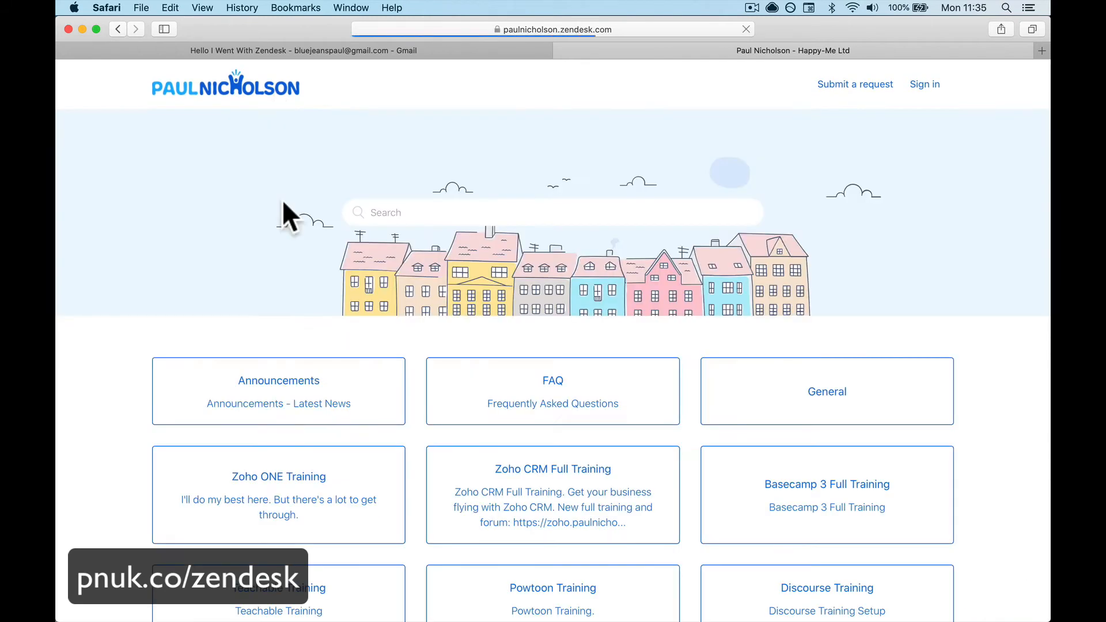
{"action": "mouse_move", "coordinate": [325, 614]}
{"action": "left_click", "coordinate": [374, 599]}
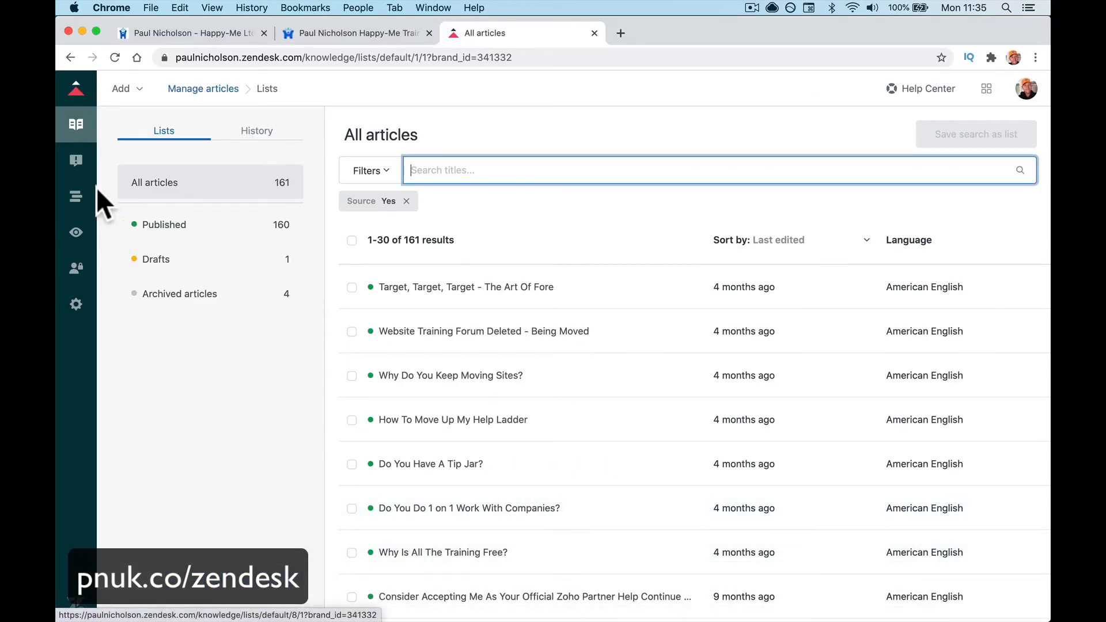
- Open the Moderate content page and view its spam list
{"action": "left_click", "coordinate": [58, 93]}
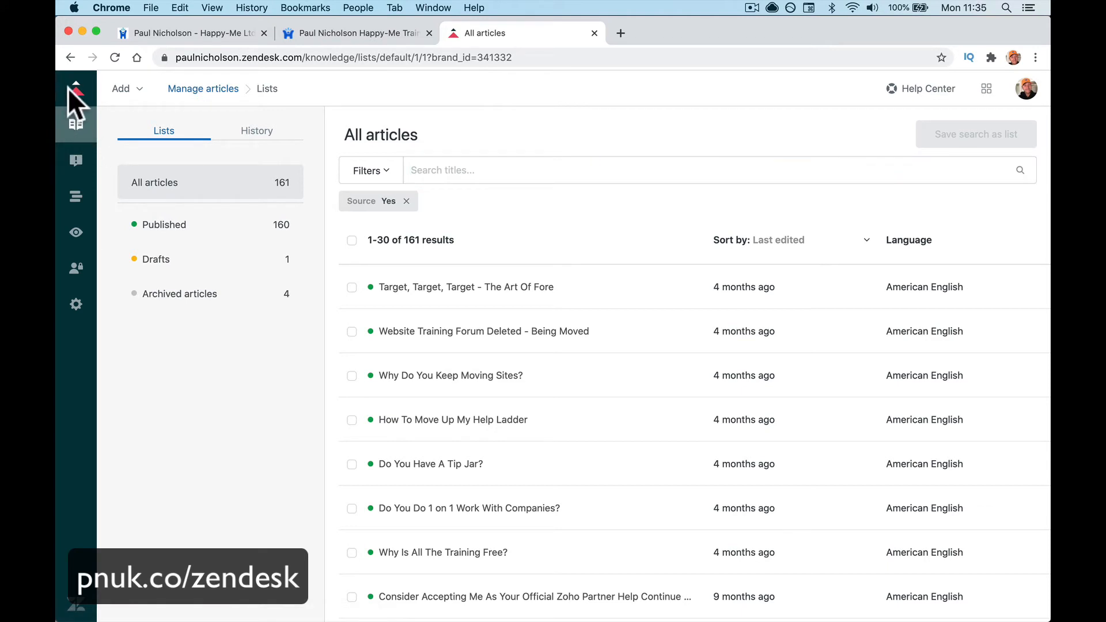
{"action": "left_click", "coordinate": [86, 166]}
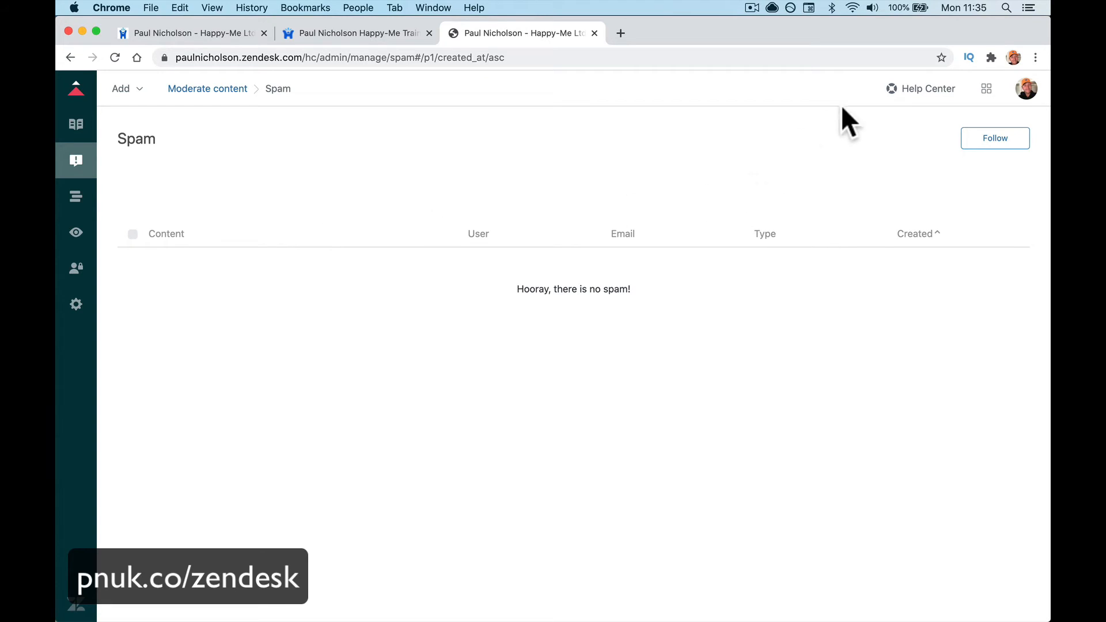
{"action": "left_click", "coordinate": [79, 128]}
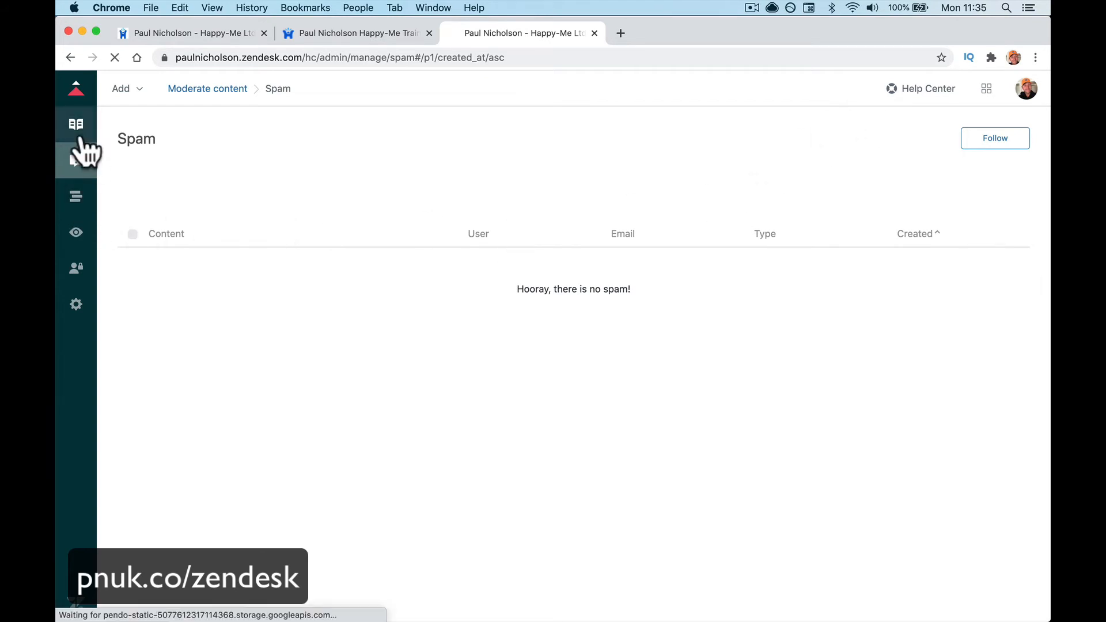
- Look over the Guide settings down to the deactivation option, and open and close the Answer Bot subscription page
{"action": "left_click", "coordinate": [83, 307]}
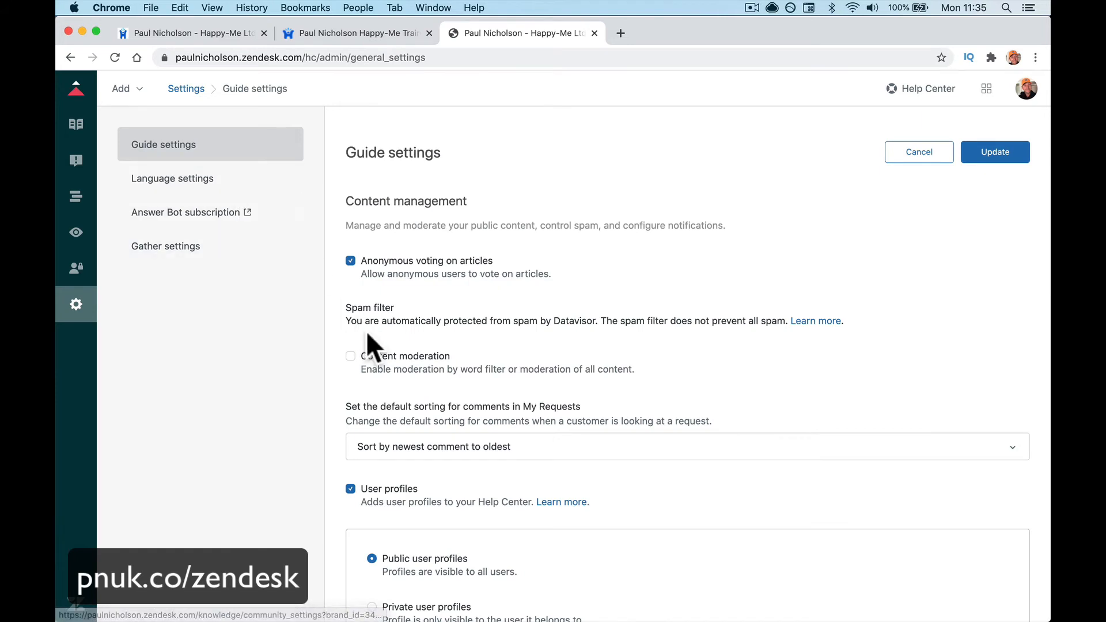
{"action": "scroll", "coordinate": [392, 356], "scroll_direction": "down", "scroll_amount": 6}
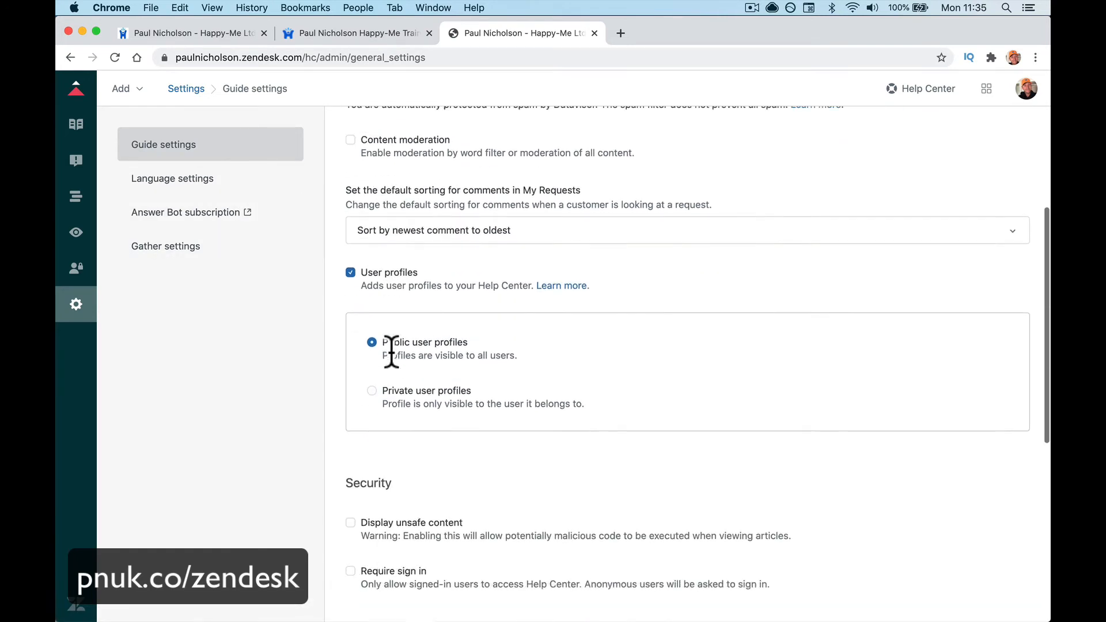
{"action": "scroll", "coordinate": [391, 354], "scroll_direction": "down", "scroll_amount": 3}
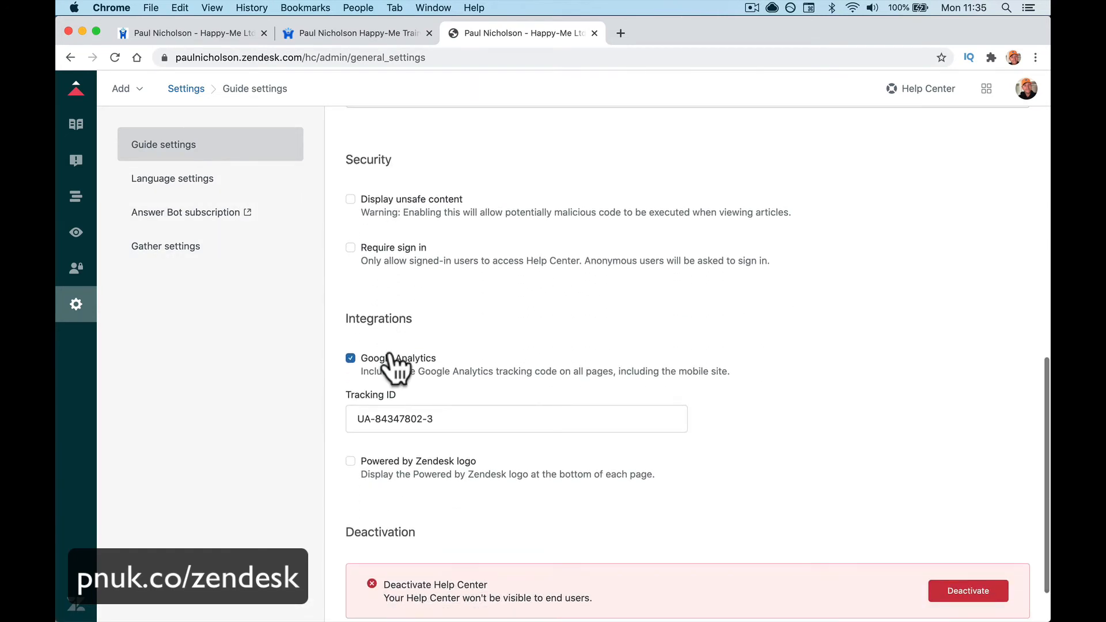
{"action": "scroll", "coordinate": [391, 354], "scroll_direction": "down", "scroll_amount": 1}
{"action": "left_click", "coordinate": [391, 354]}
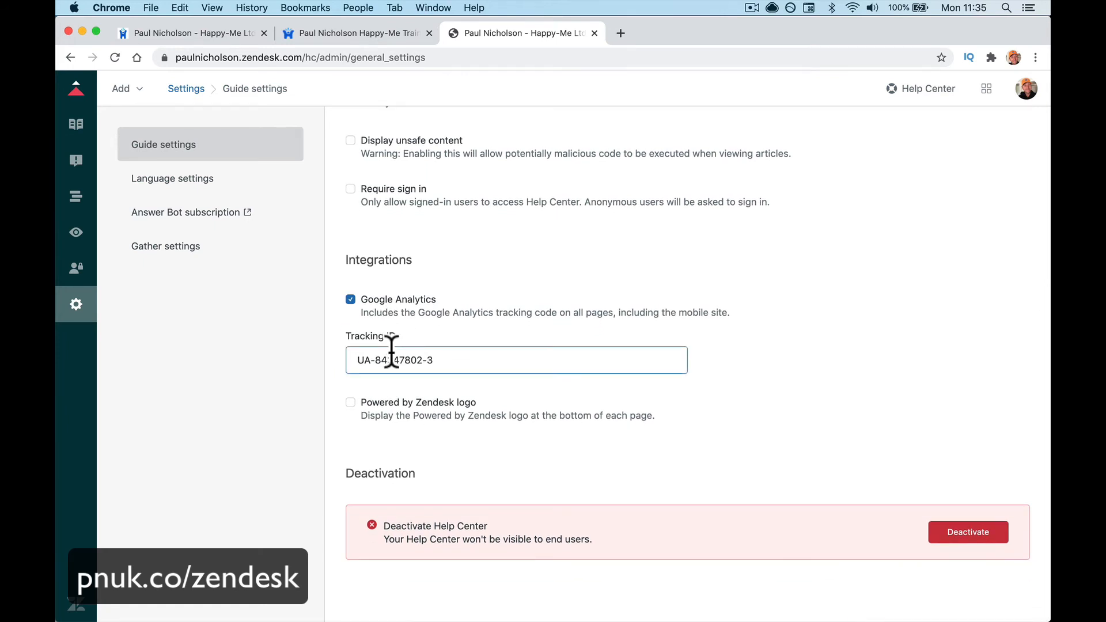
{"action": "left_click", "coordinate": [234, 196]}
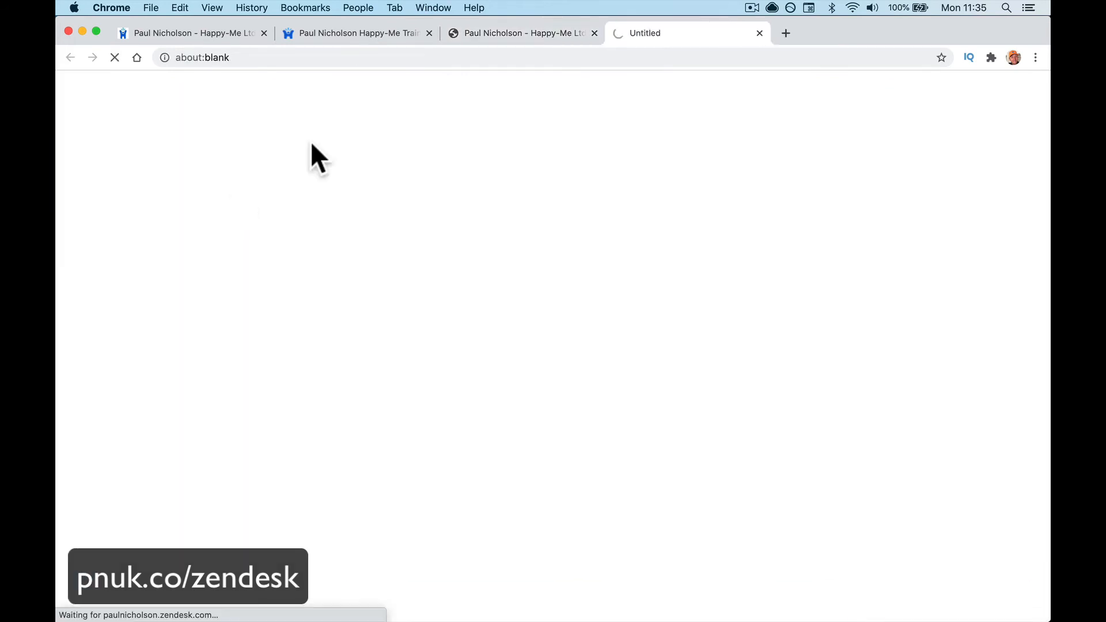
{"action": "left_click", "coordinate": [758, 33]}
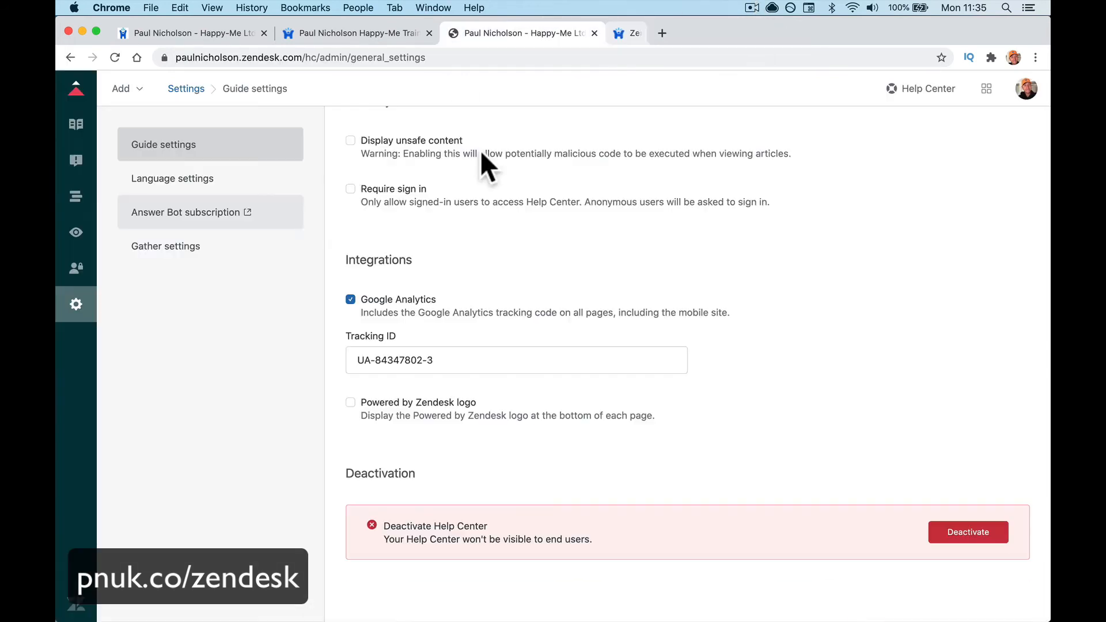
- Activate the community in the Gather settings and save the change
{"action": "left_click", "coordinate": [192, 183]}
{"action": "left_click", "coordinate": [191, 249]}
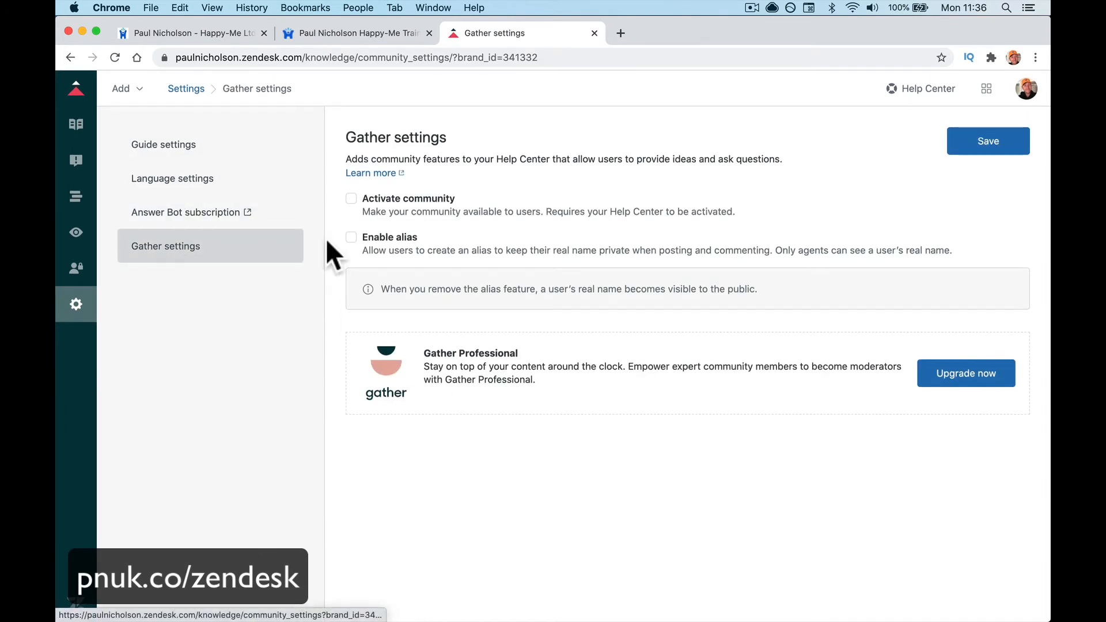
{"action": "left_click", "coordinate": [350, 198]}
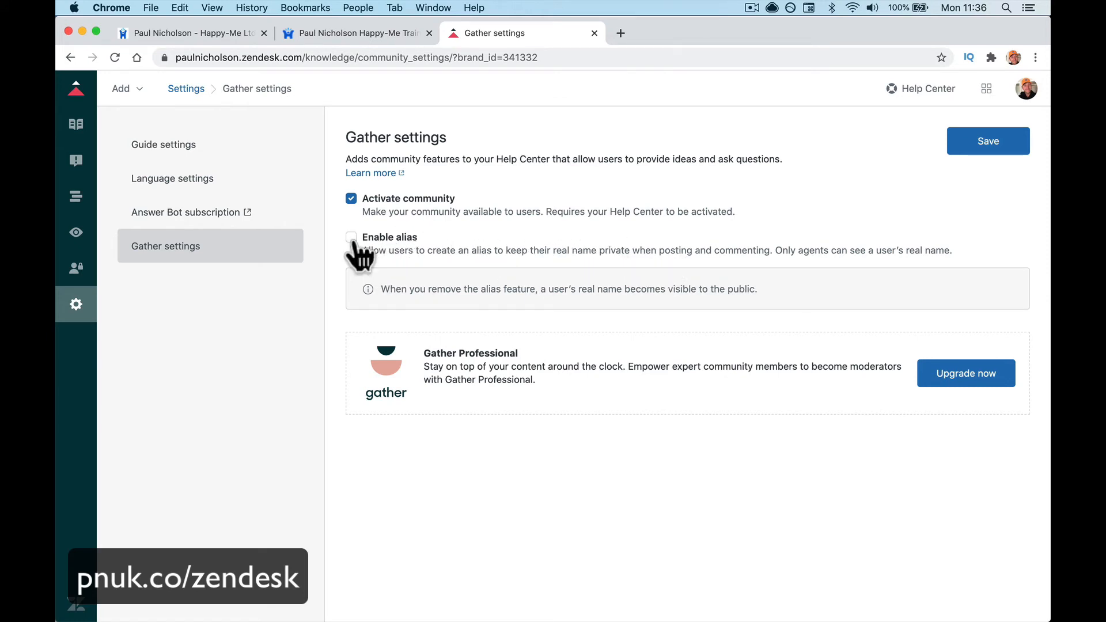
{"action": "left_click", "coordinate": [958, 151]}
- Switch to Safari, reload the help centre home page, look through it down to Recent activity, and return to Chrome
{"action": "left_click", "coordinate": [432, 602]}
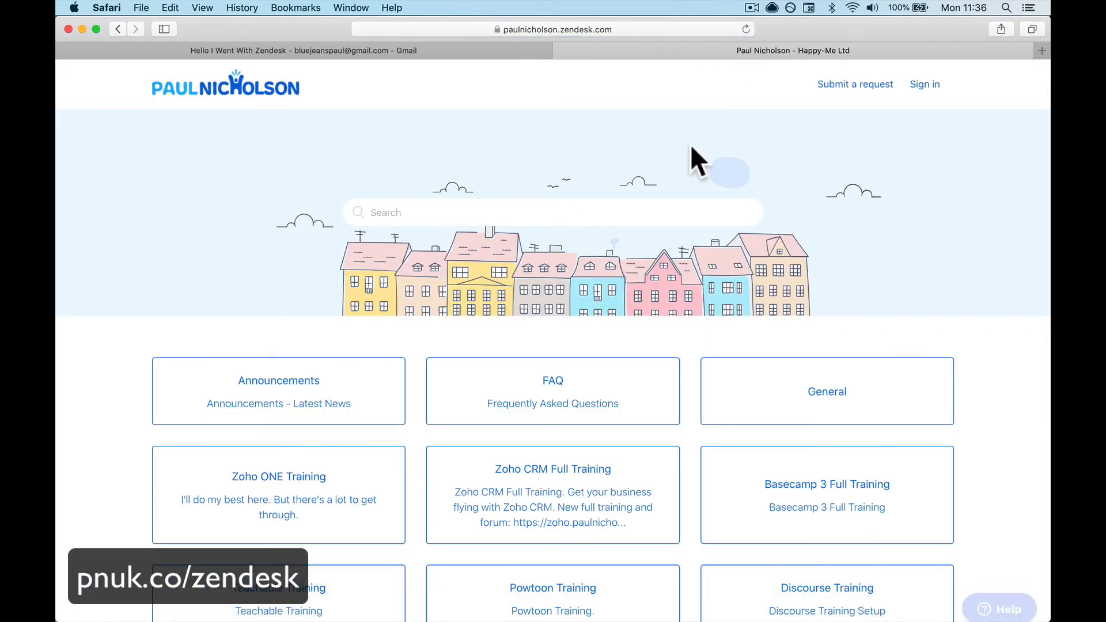
{"action": "scroll", "coordinate": [668, 311], "scroll_direction": "down", "scroll_amount": 6}
{"action": "scroll", "coordinate": [667, 311], "scroll_direction": "down", "scroll_amount": 4}
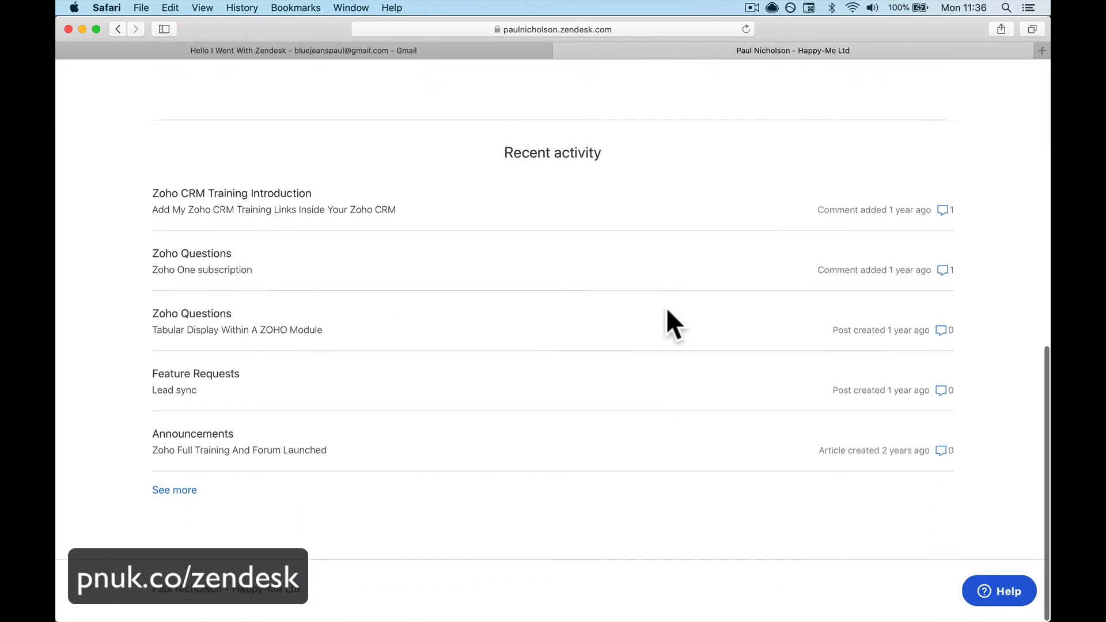
{"action": "scroll", "coordinate": [667, 311], "scroll_direction": "up", "scroll_amount": 10}
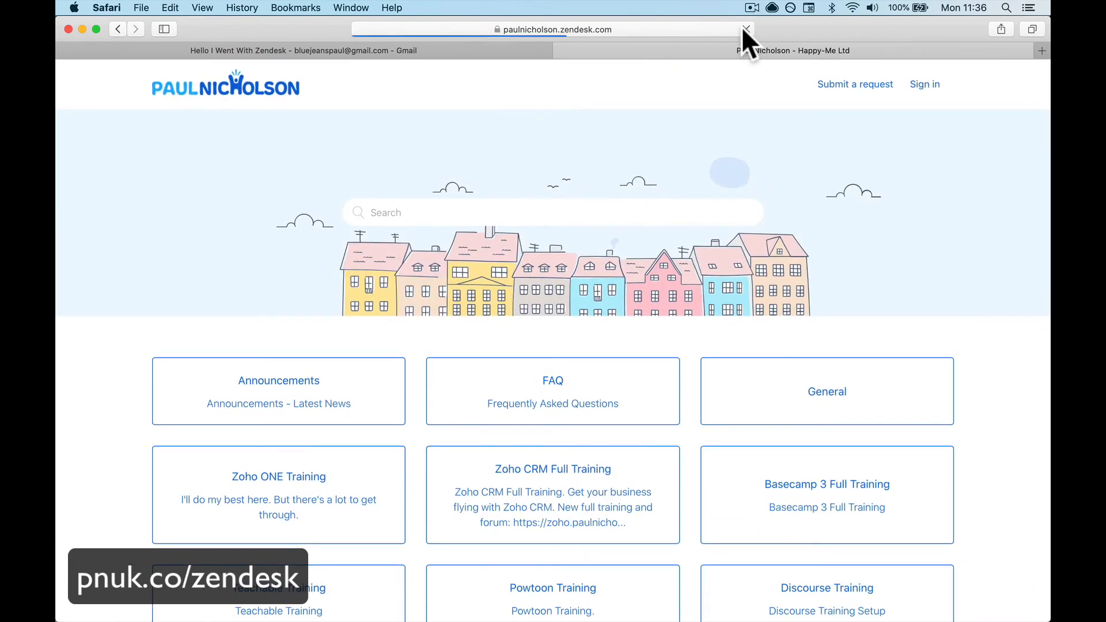
{"action": "scroll", "coordinate": [639, 211], "scroll_direction": "down", "scroll_amount": 2}
{"action": "scroll", "coordinate": [640, 211], "scroll_direction": "down", "scroll_amount": 8}
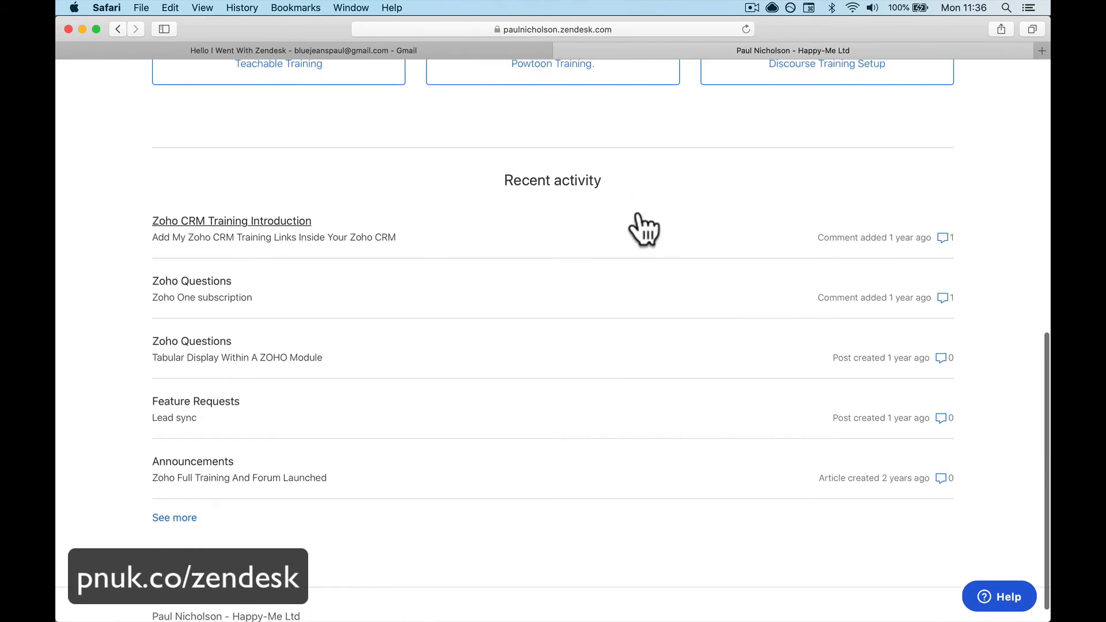
{"action": "left_click", "coordinate": [744, 27]}
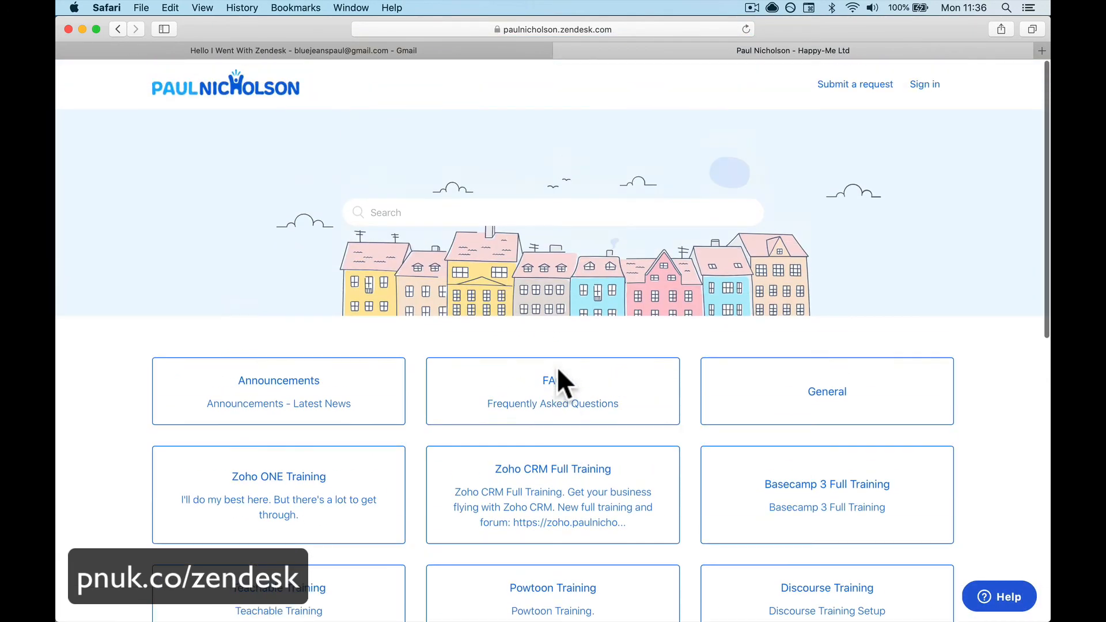
{"action": "left_click", "coordinate": [376, 593]}
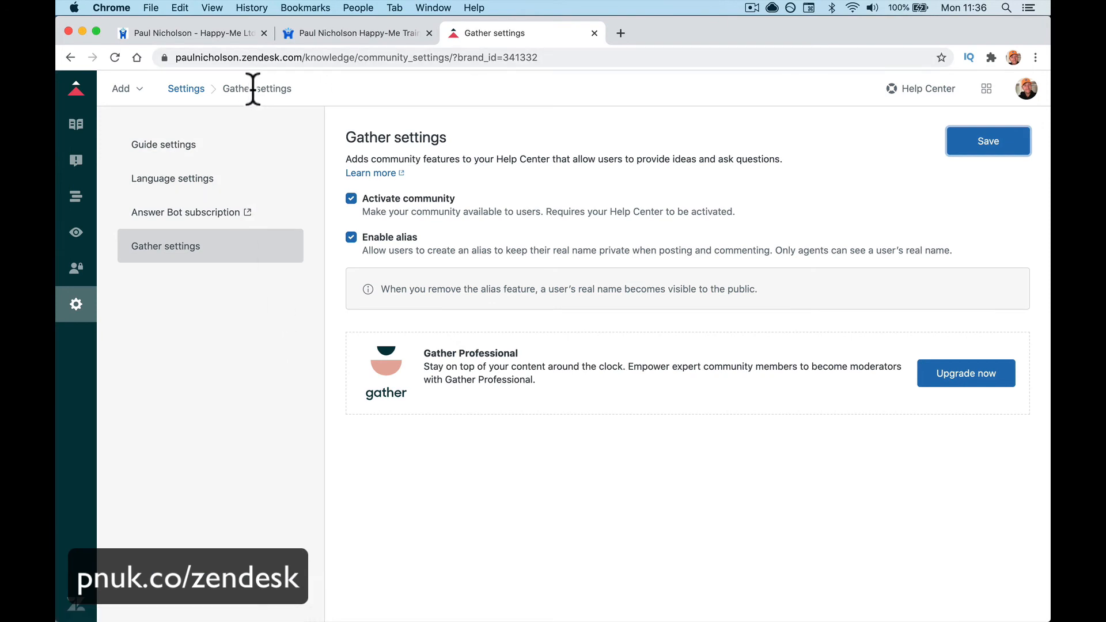
- Open the Help Center's Community page, look over its topics, and view the Feature Requests topic
{"action": "left_click", "coordinate": [926, 89]}
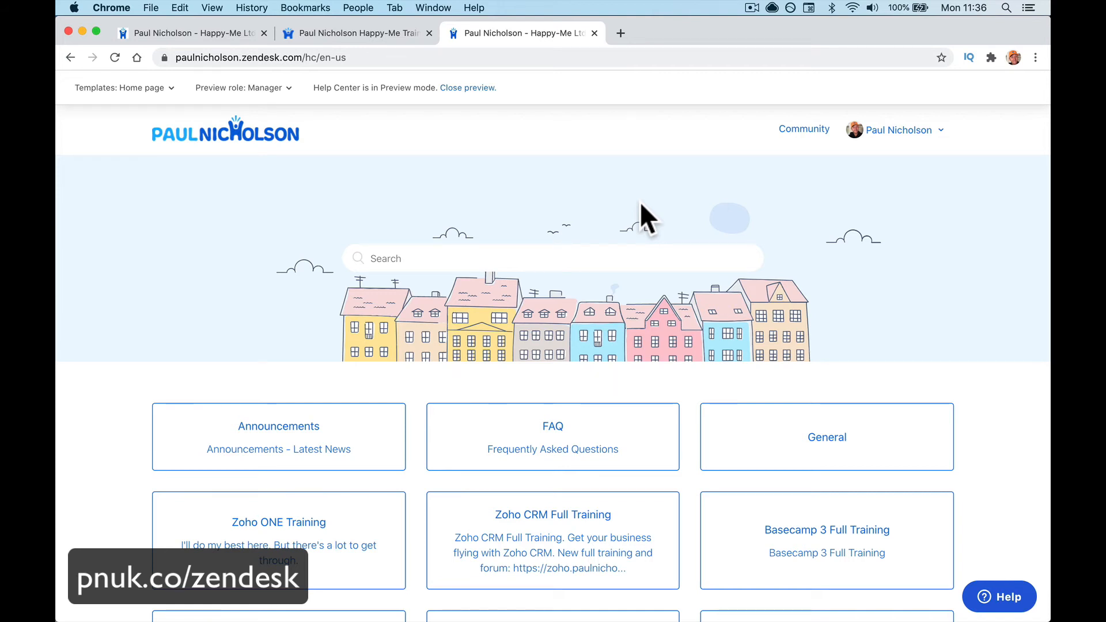
{"action": "left_click", "coordinate": [811, 126]}
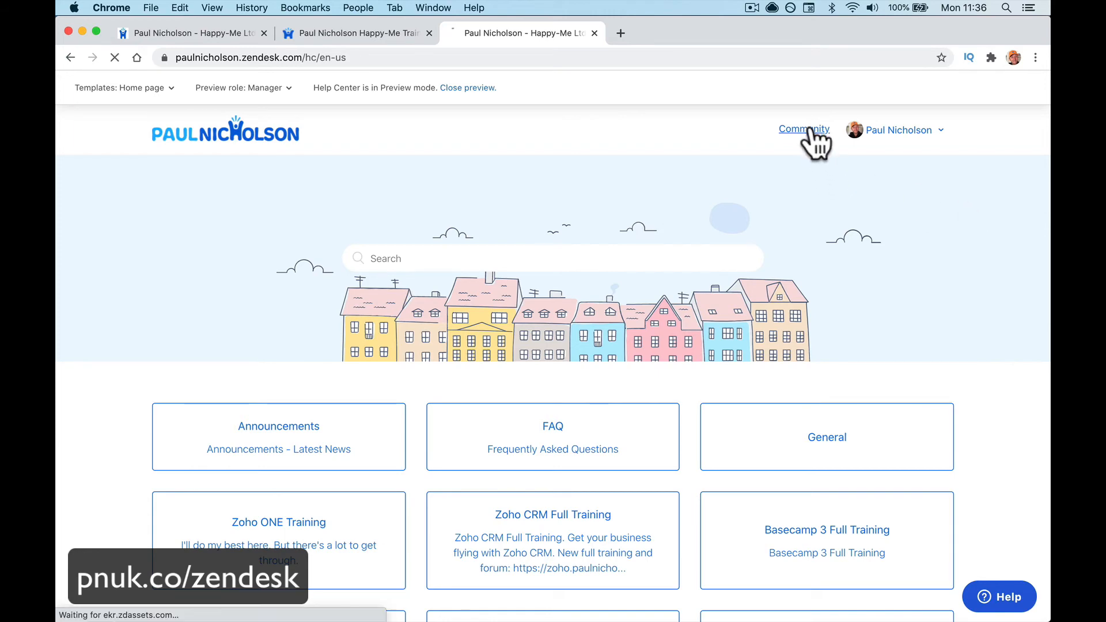
{"action": "scroll", "coordinate": [631, 361], "scroll_direction": "down", "scroll_amount": 3}
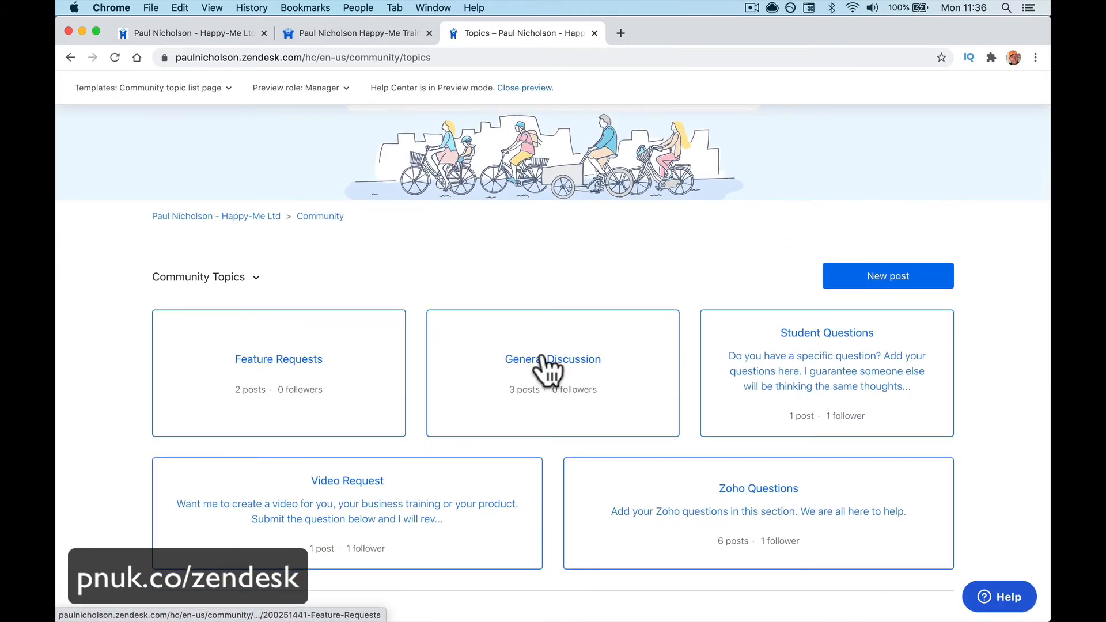
{"action": "scroll", "coordinate": [489, 403], "scroll_direction": "down", "scroll_amount": 2}
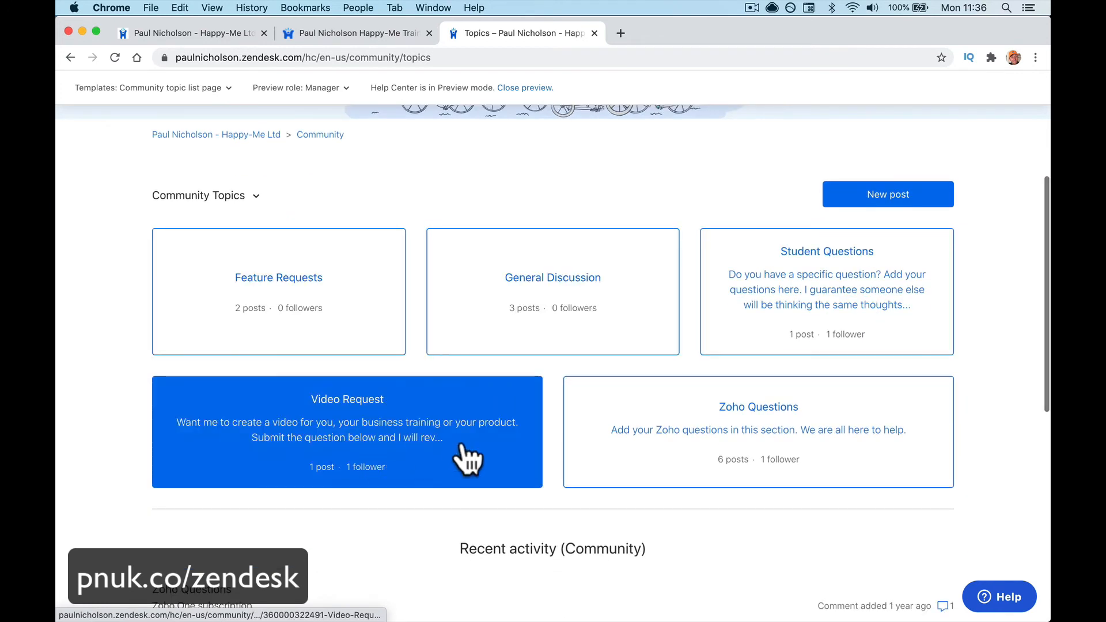
{"action": "left_click", "coordinate": [301, 289]}
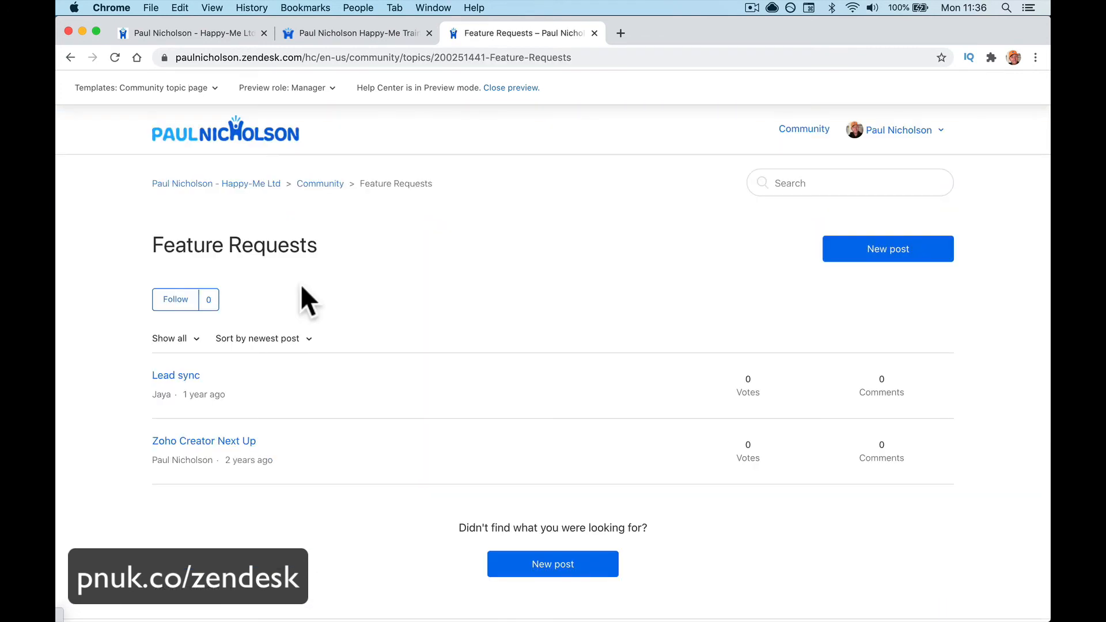
{"action": "scroll", "coordinate": [406, 346], "scroll_direction": "left", "scroll_amount": 5}
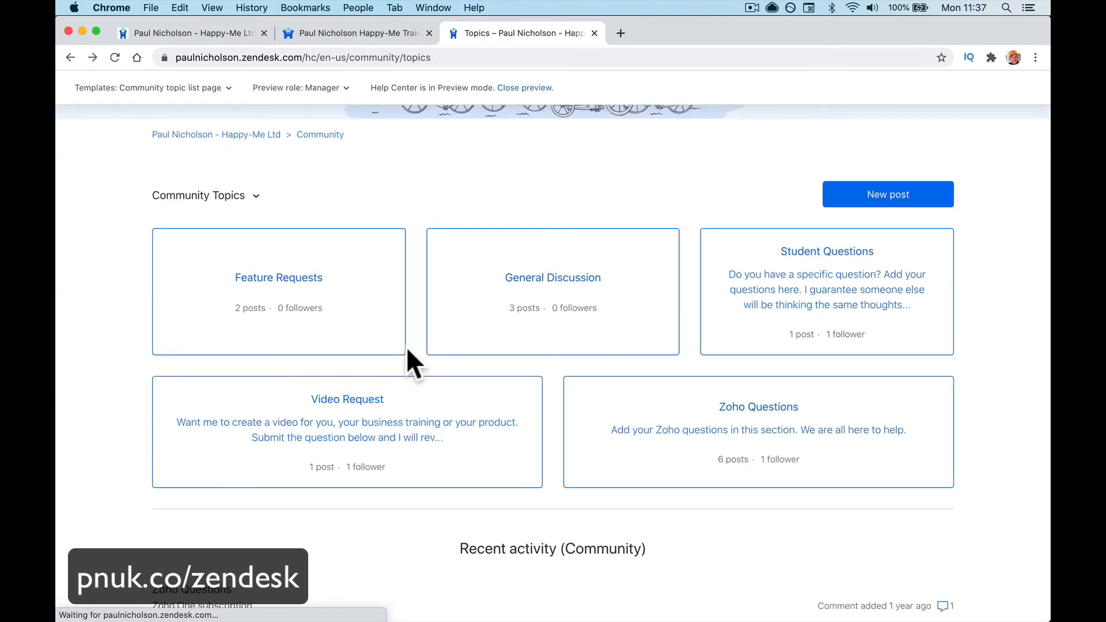
- Open the General Discussion topic, read the post "What's Your Biggest Online Issue Right Now?", and return to the topic
{"action": "left_click", "coordinate": [565, 300]}
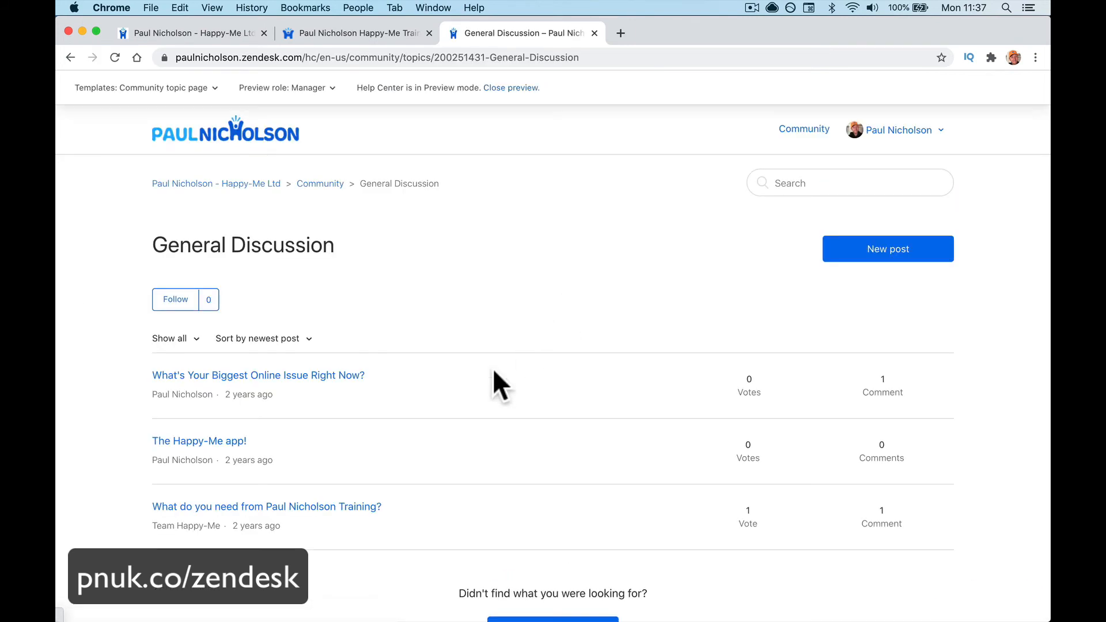
{"action": "left_click", "coordinate": [340, 377]}
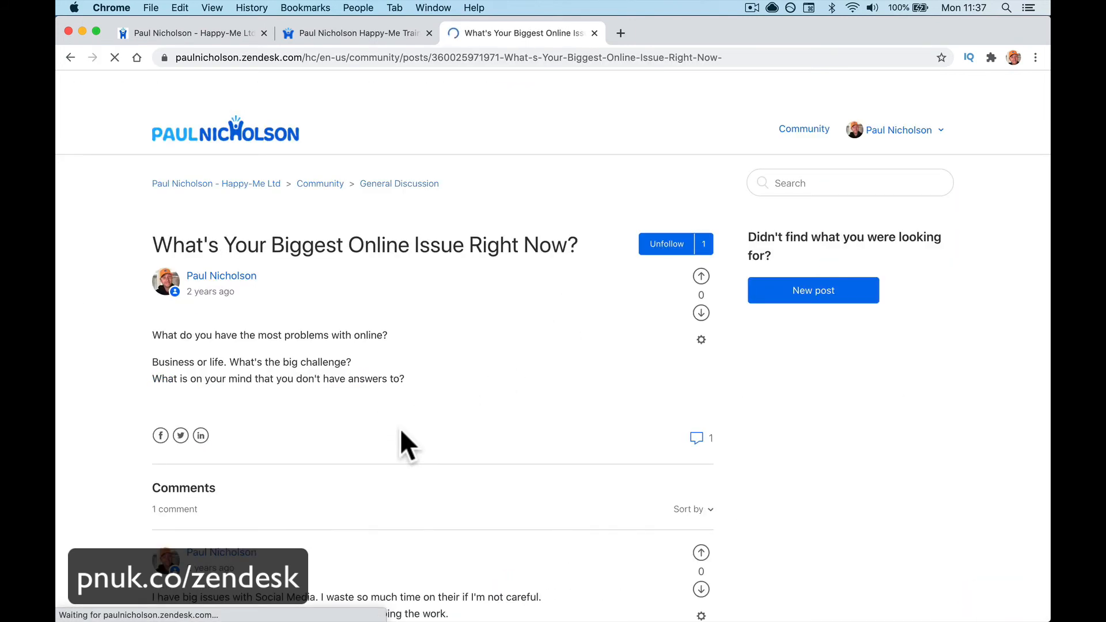
{"action": "scroll", "coordinate": [400, 427], "scroll_direction": "down", "scroll_amount": 5}
{"action": "scroll", "coordinate": [400, 427], "scroll_direction": "left", "scroll_amount": 5}
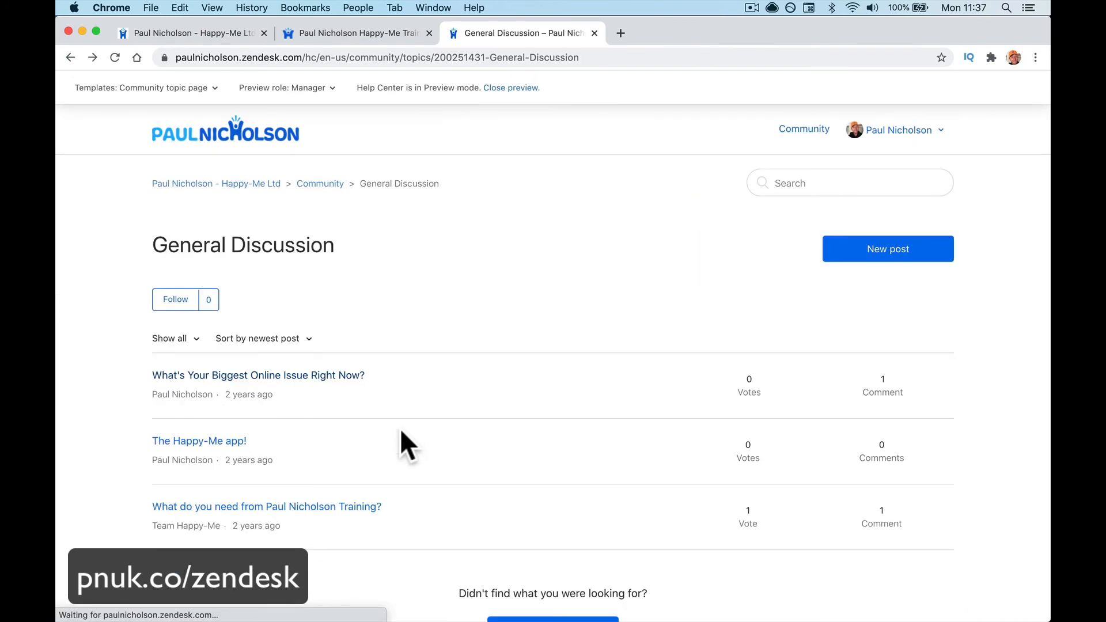
- Start a new community post from General Discussion and set its topic to Video Request
{"action": "left_click", "coordinate": [947, 256]}
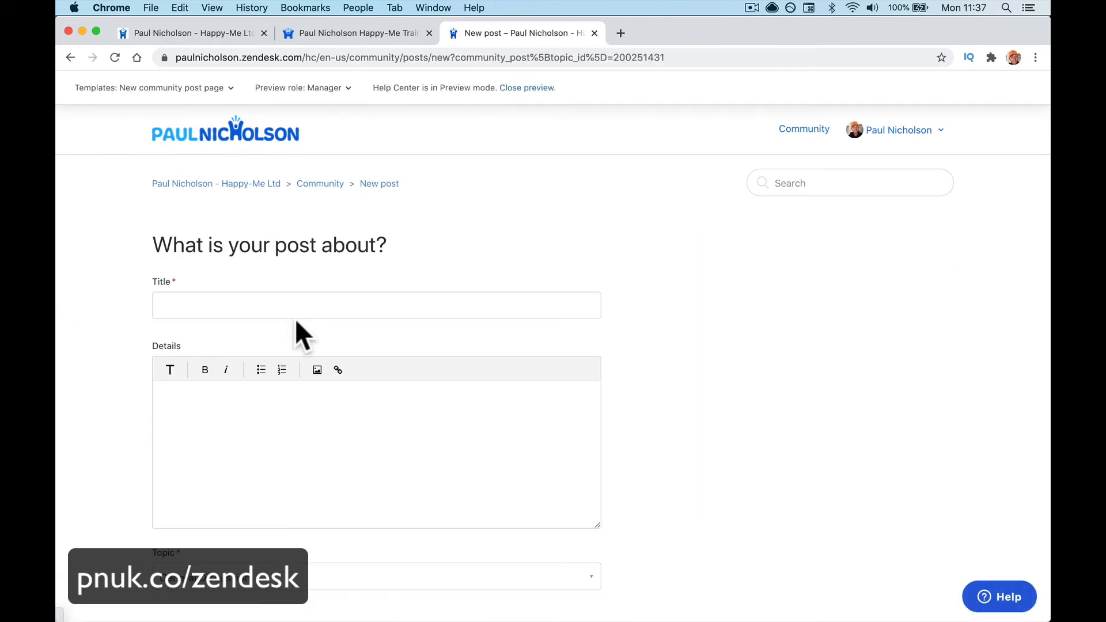
{"action": "left_click", "coordinate": [297, 308]}
{"action": "scroll", "coordinate": [378, 395], "scroll_direction": "down", "scroll_amount": 3}
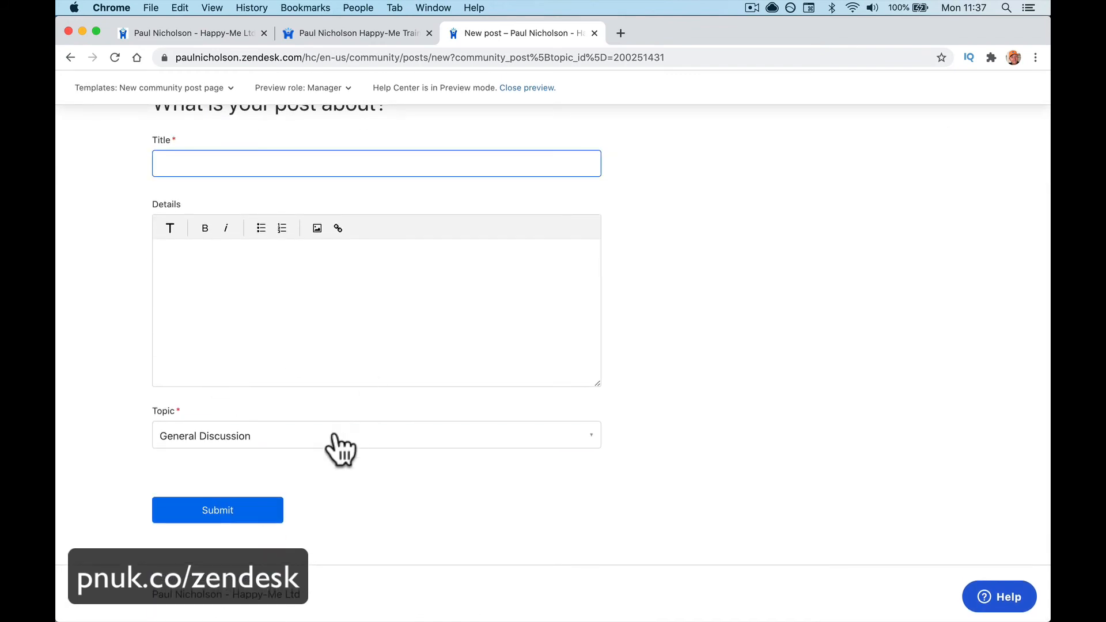
{"action": "left_click", "coordinate": [336, 443]}
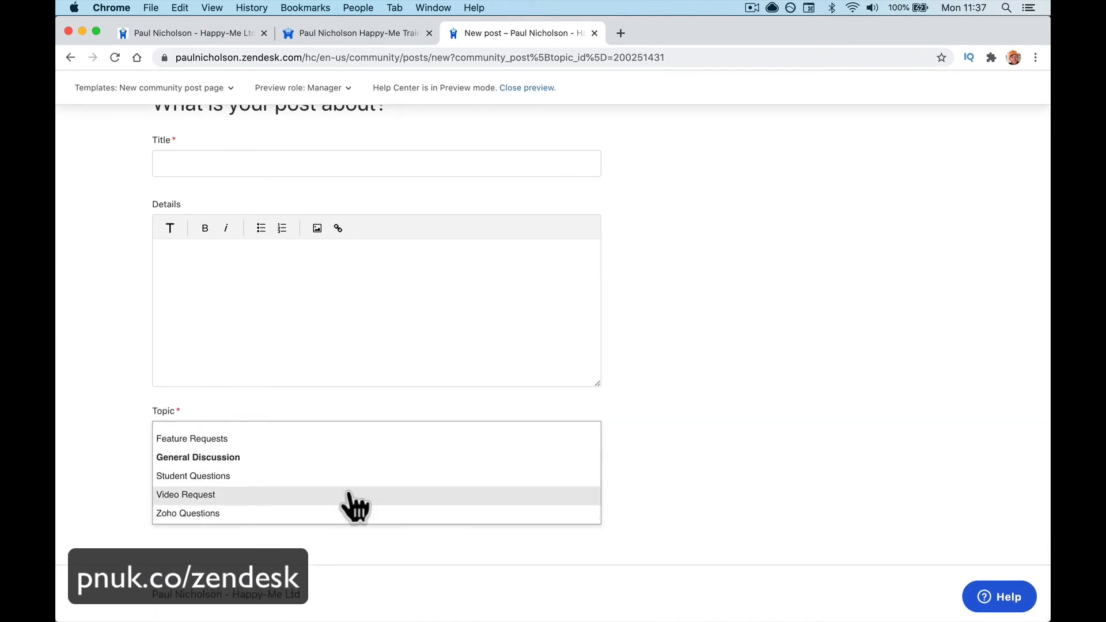
{"action": "left_click", "coordinate": [356, 494]}
- Title the new post "Zendesk Help Guide Better Intro"
{"action": "scroll", "coordinate": [370, 389], "scroll_direction": "up", "scroll_amount": 2}
{"action": "scroll", "coordinate": [372, 389], "scroll_direction": "up", "scroll_amount": 1}
{"action": "left_click", "coordinate": [319, 257]}
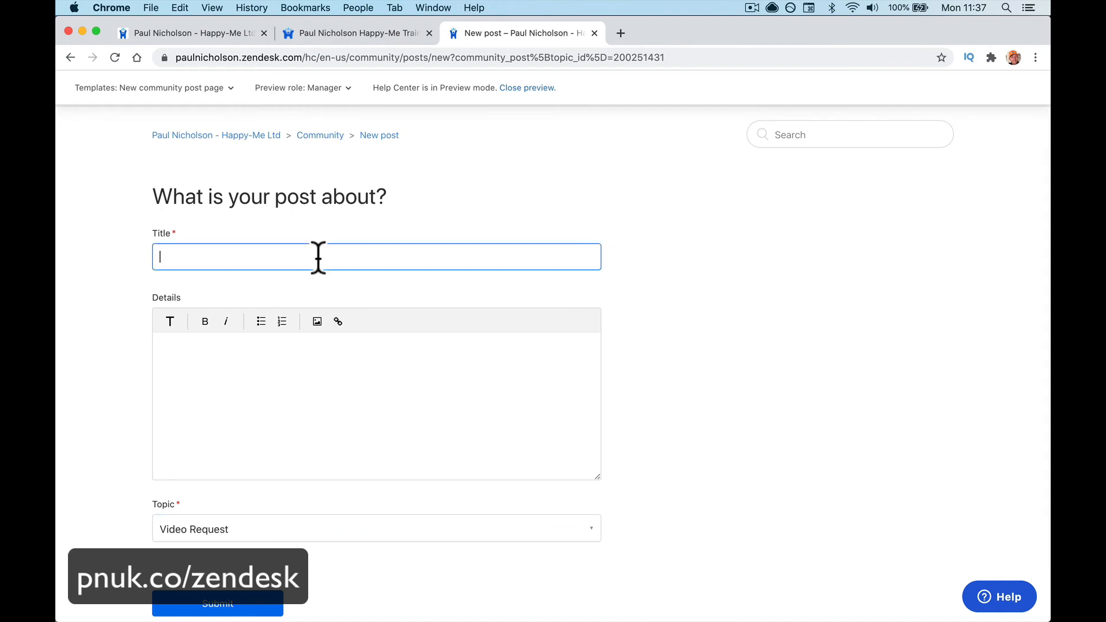
{"action": "type", "text": "Zendesk Help Guide Bet"}
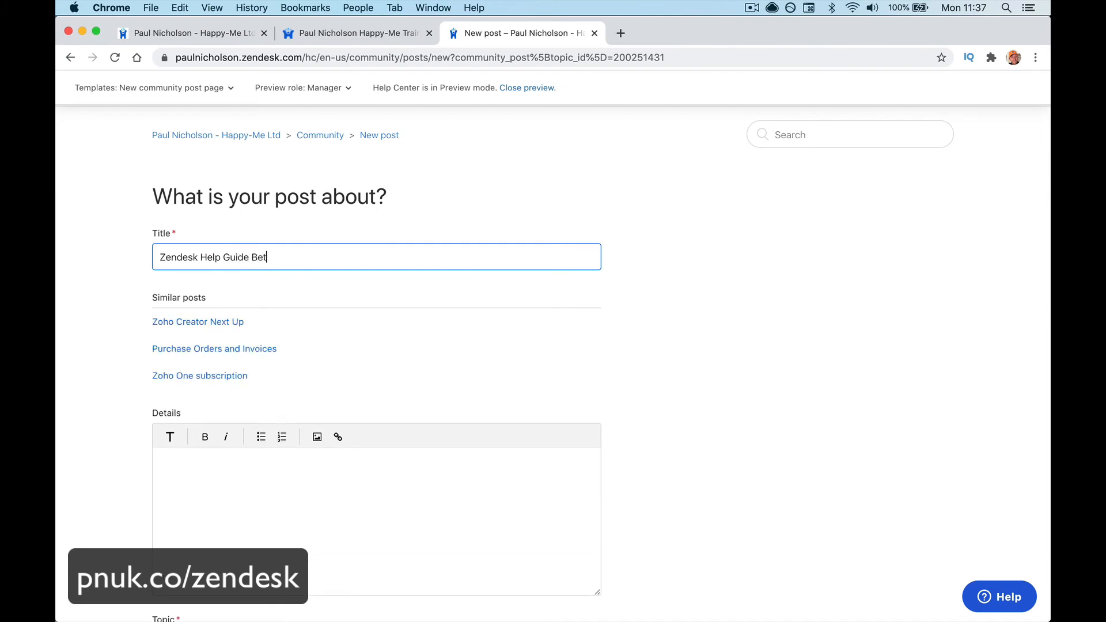
{"action": "type", "text": "ter Intt"}
{"action": "type", "text": "ro"}
{"action": "key", "text": "Tab"}
- Enter the post details "That intro to guide was rubbish can you do a better one. Please?" and submit the post
{"action": "left_click", "coordinate": [272, 365]}
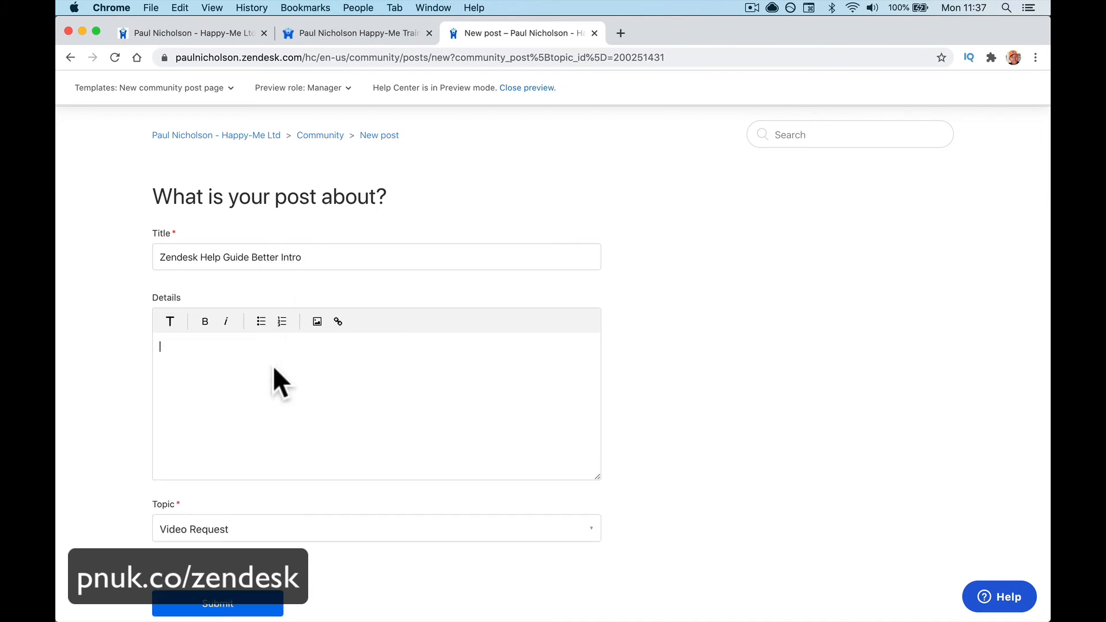
{"action": "type", "text": "That intro to gi"}
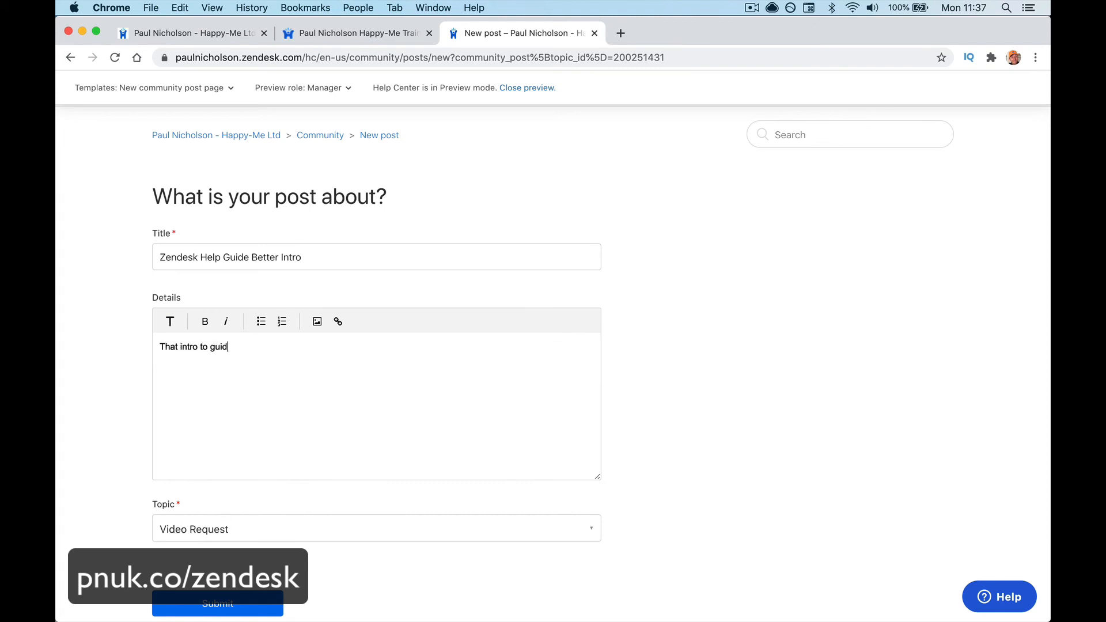
{"action": "type", "text": "de was rubbish can you do a"}
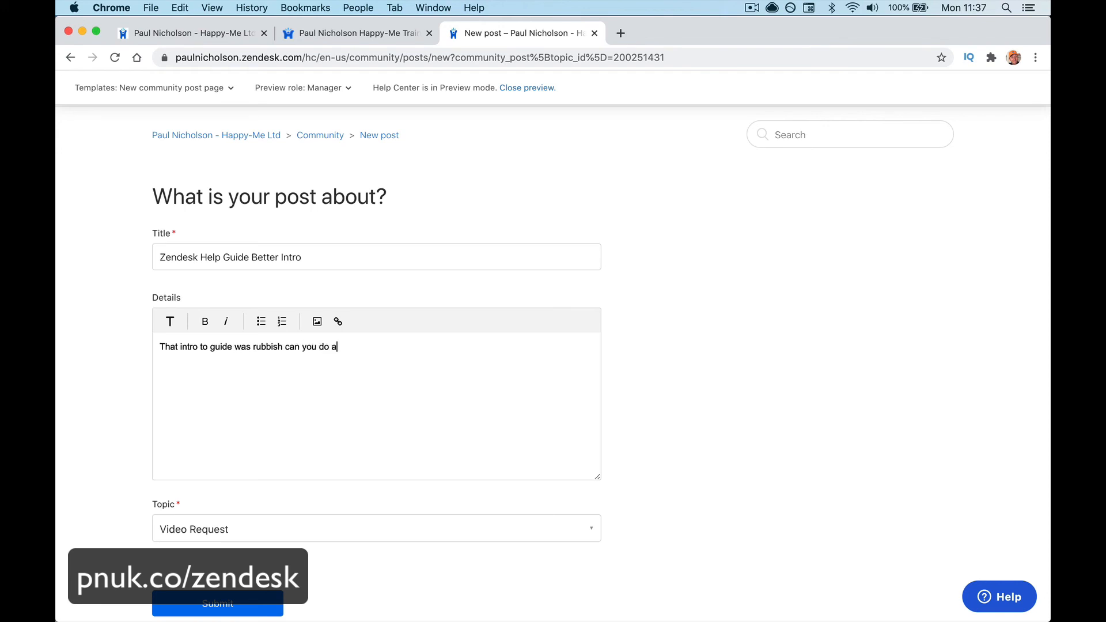
{"action": "type", "text": " nbet"}
{"action": "key", "text": "BackSpace"}
{"action": "key", "text": "BackSpace"}
{"action": "key", "text": "BackSpace"}
{"action": "key", "text": "BackSpace"}
{"action": "type", "text": "better one. Please?"}
{"action": "left_click", "coordinate": [197, 614]}
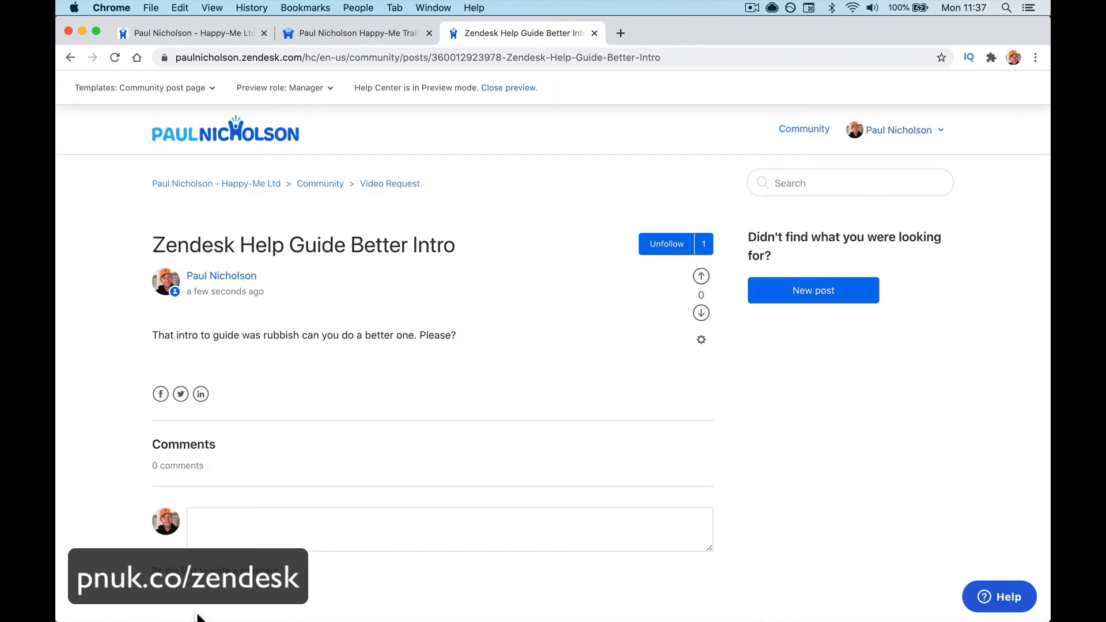
- Switch to Safari, reload the help centre home page, and examine its Community and Recent activity sections
{"action": "mouse_move", "coordinate": [198, 619]}
{"action": "left_click", "coordinate": [428, 590]}
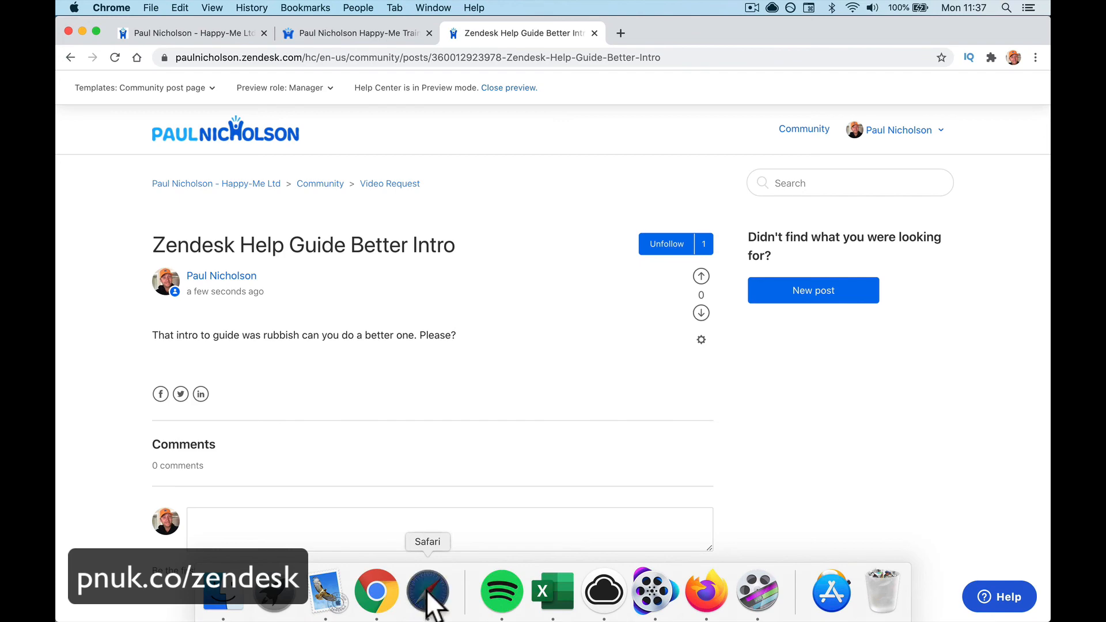
{"action": "scroll", "coordinate": [505, 191], "scroll_direction": "down", "scroll_amount": 10}
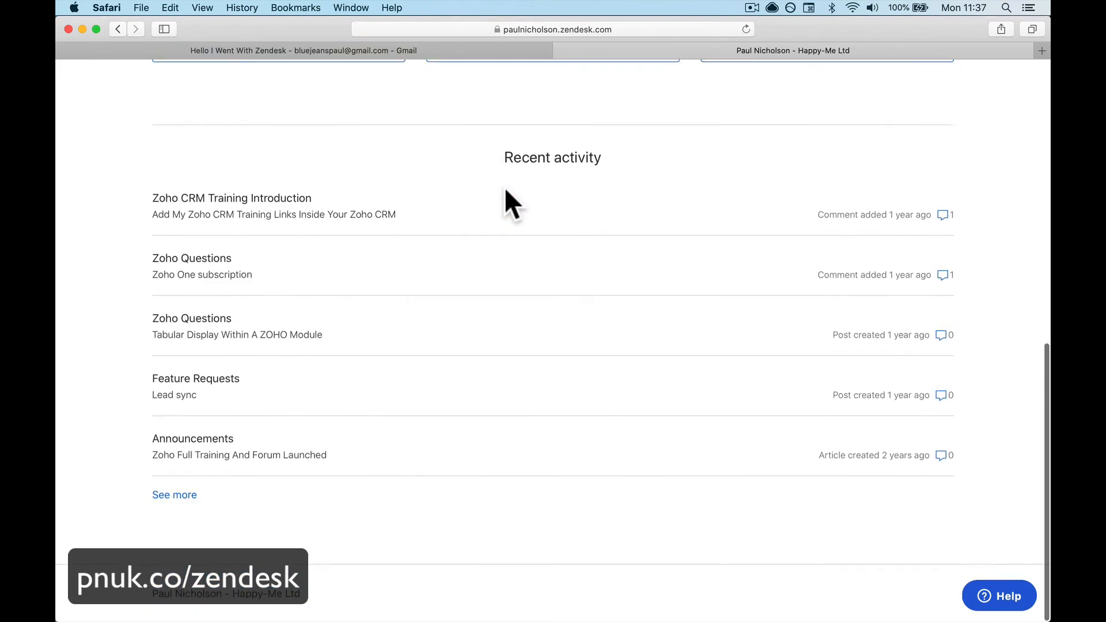
{"action": "left_click", "coordinate": [744, 30]}
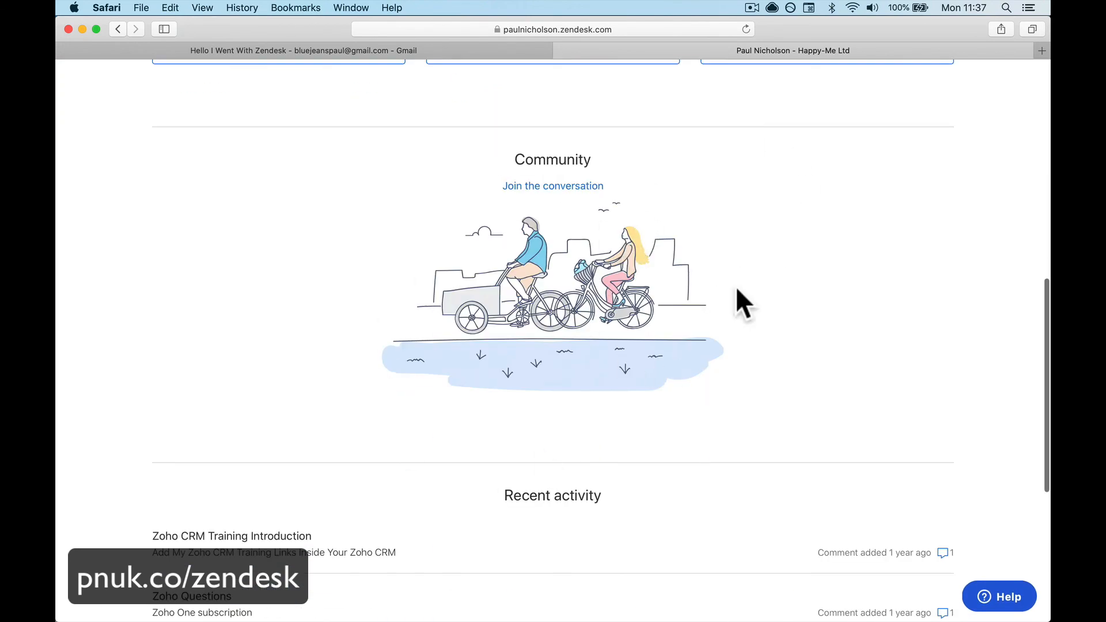
{"action": "scroll", "coordinate": [627, 384], "scroll_direction": "down", "scroll_amount": 6}
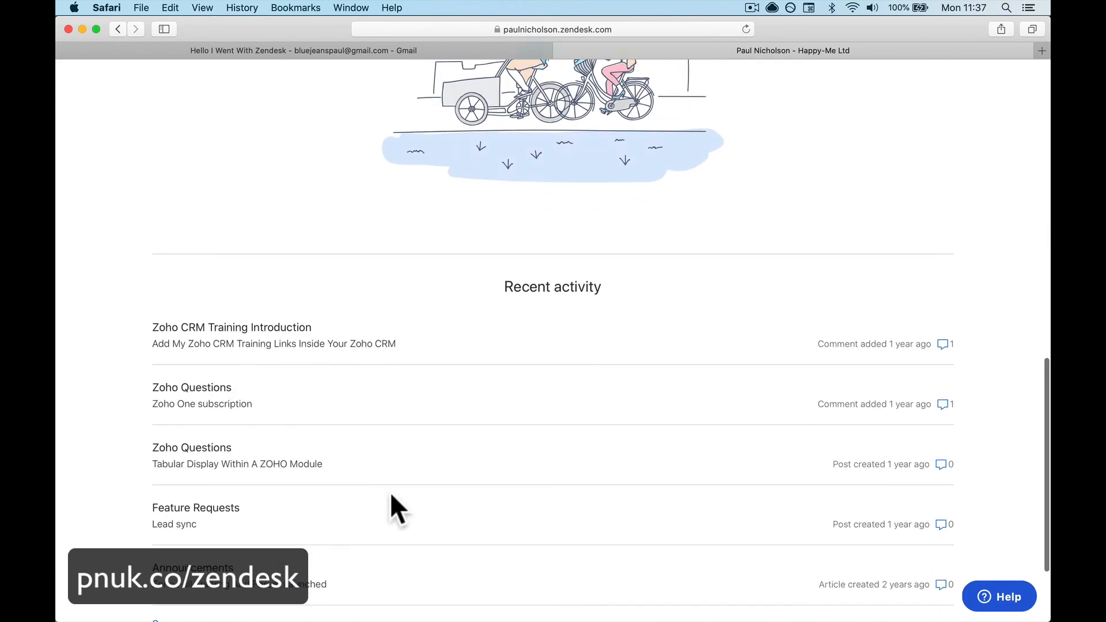
{"action": "scroll", "coordinate": [447, 498], "scroll_direction": "up", "scroll_amount": 2}
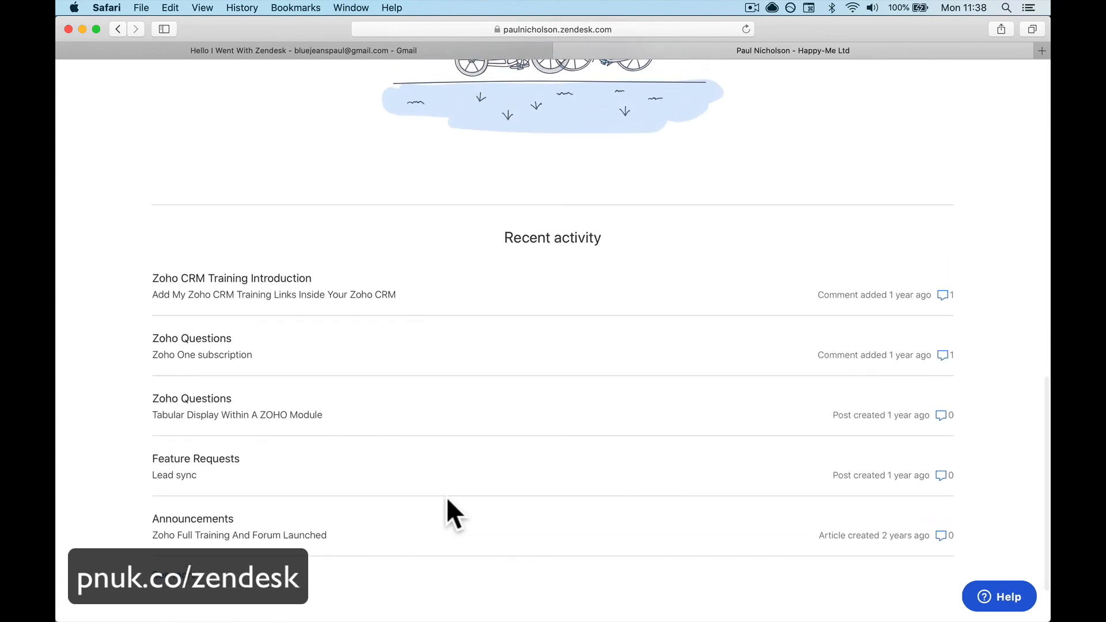
{"action": "scroll", "coordinate": [470, 383], "scroll_direction": "up", "scroll_amount": 6}
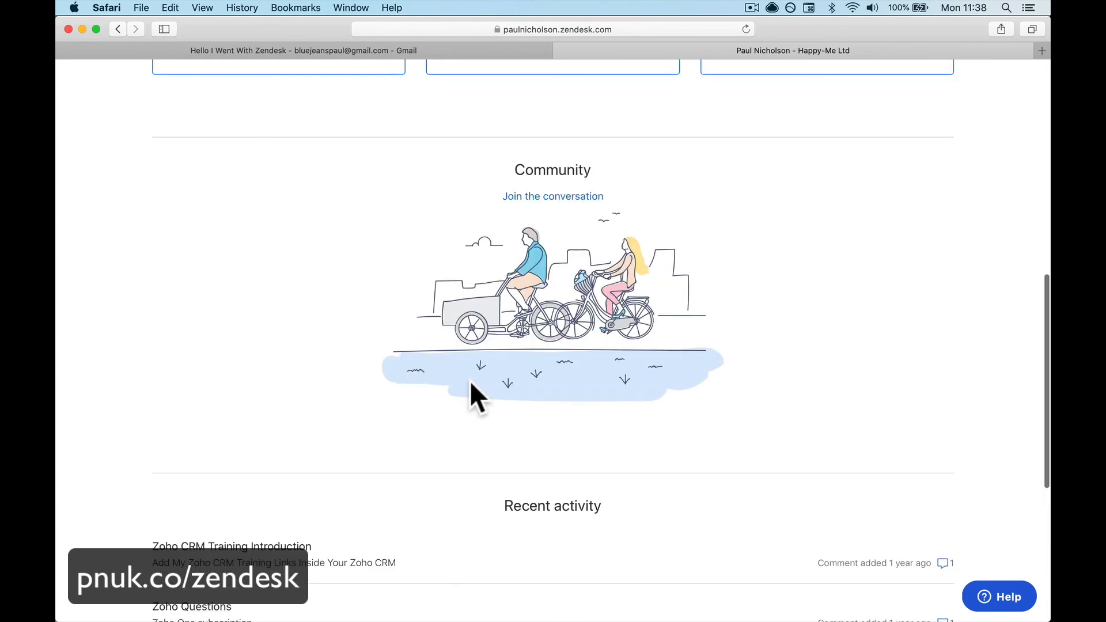
- Open the community from the visitor's home page, view the Feature Requests topic, and return to the topic list
{"action": "left_click", "coordinate": [538, 197]}
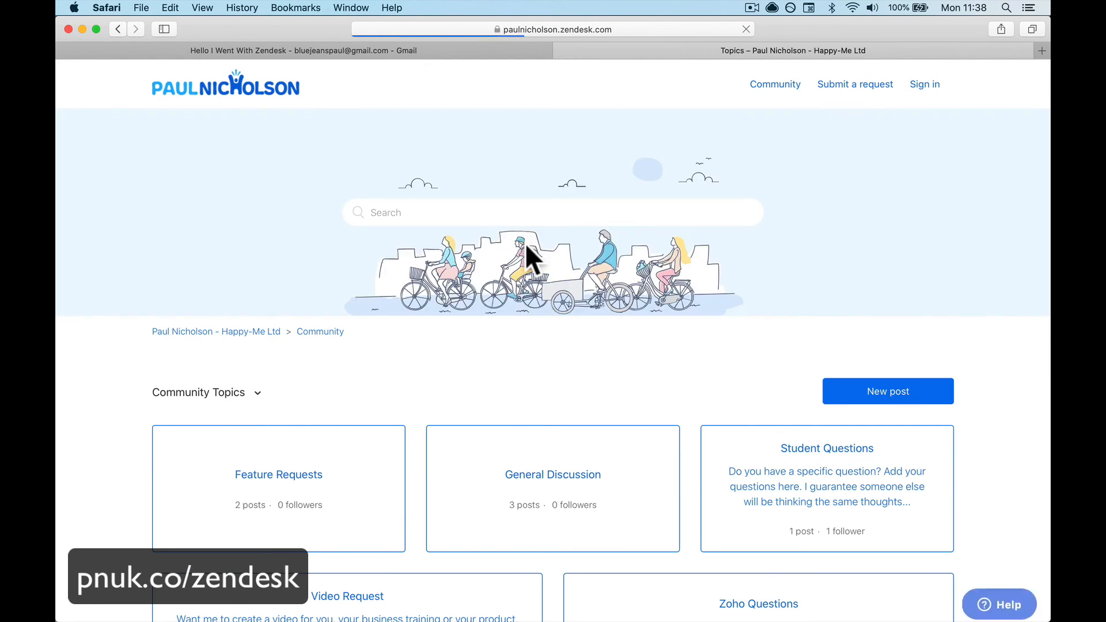
{"action": "scroll", "coordinate": [526, 340], "scroll_direction": "down", "scroll_amount": 5}
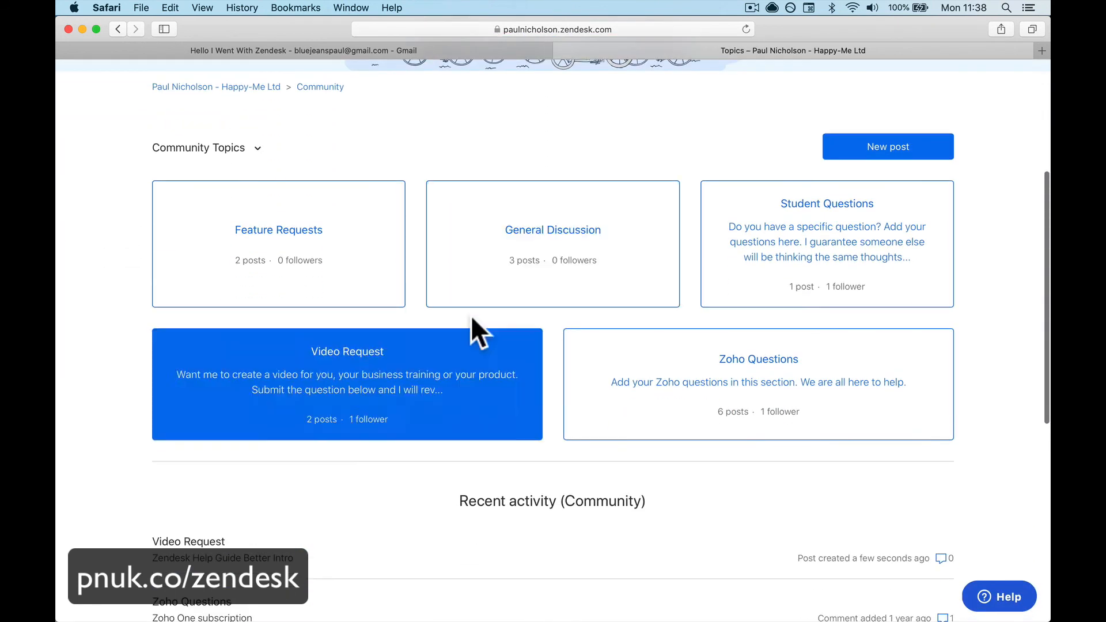
{"action": "left_click", "coordinate": [325, 262]}
{"action": "scroll", "coordinate": [352, 385], "scroll_direction": "left", "scroll_amount": 5}
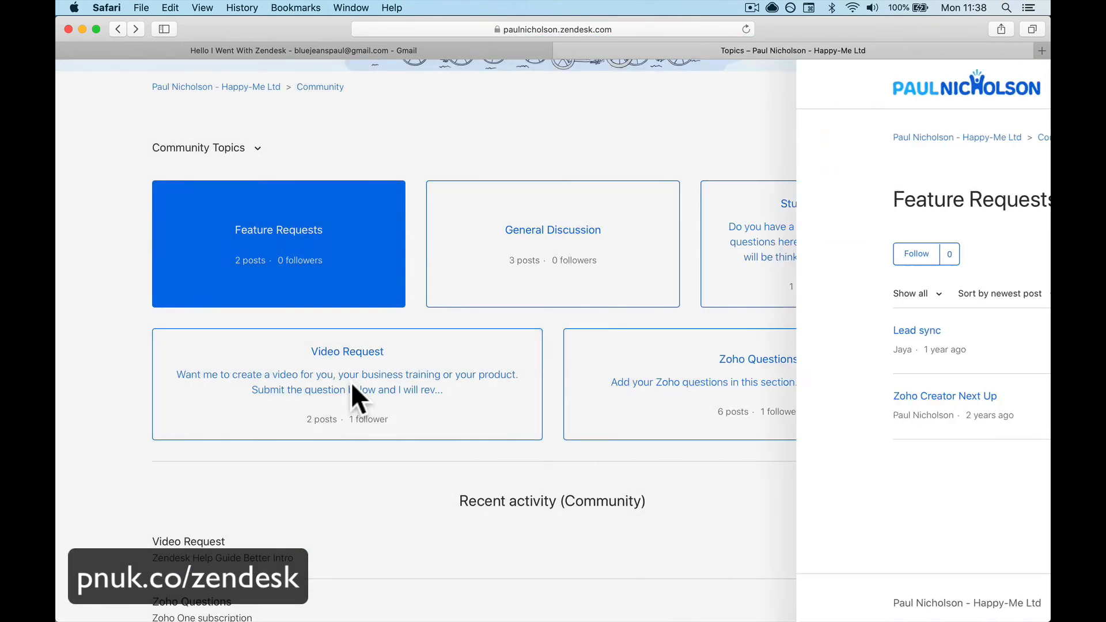
- View the "Zendesk Help Guide Better Intro" post in the Video Request topic as a visitor, and return to Chrome
{"action": "scroll", "coordinate": [352, 396], "scroll_direction": "down", "scroll_amount": 4}
{"action": "left_click", "coordinate": [166, 359]}
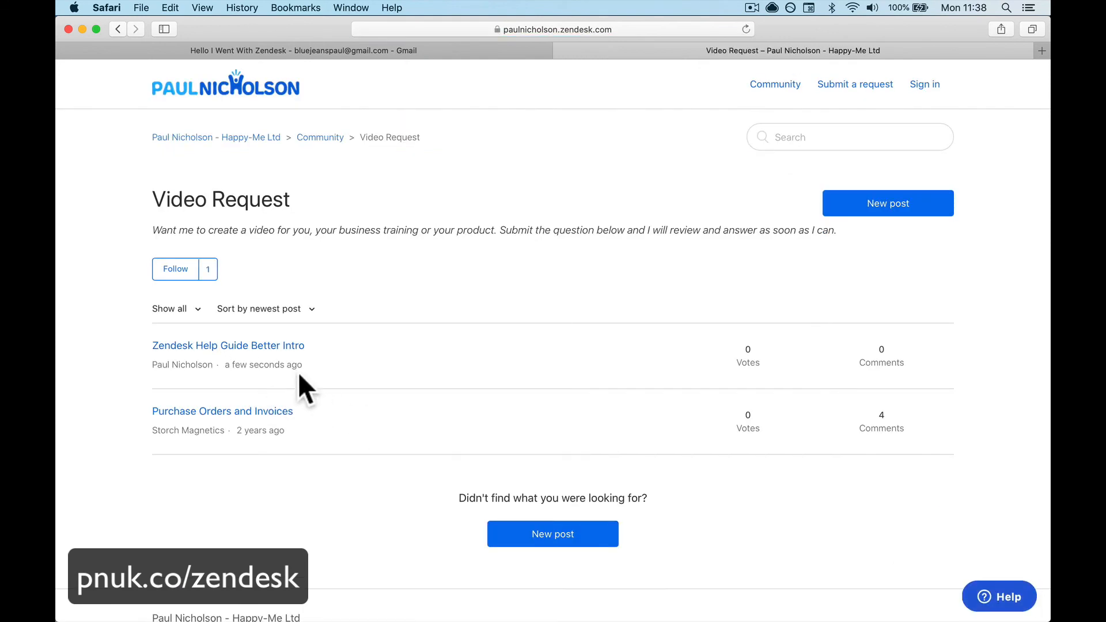
{"action": "left_click", "coordinate": [283, 347]}
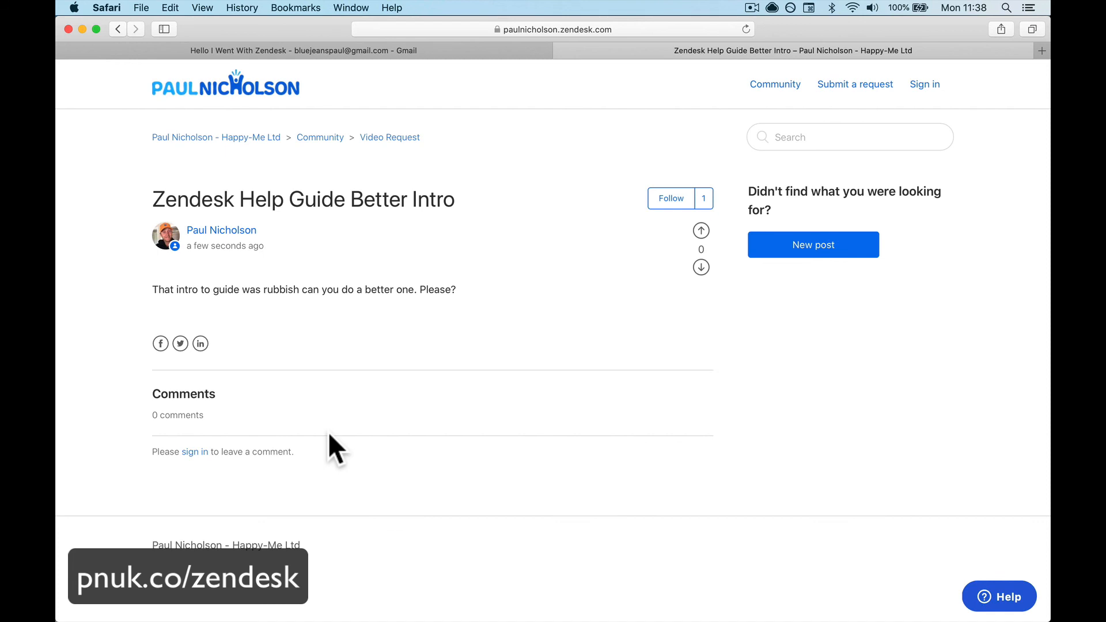
{"action": "left_click", "coordinate": [375, 599]}
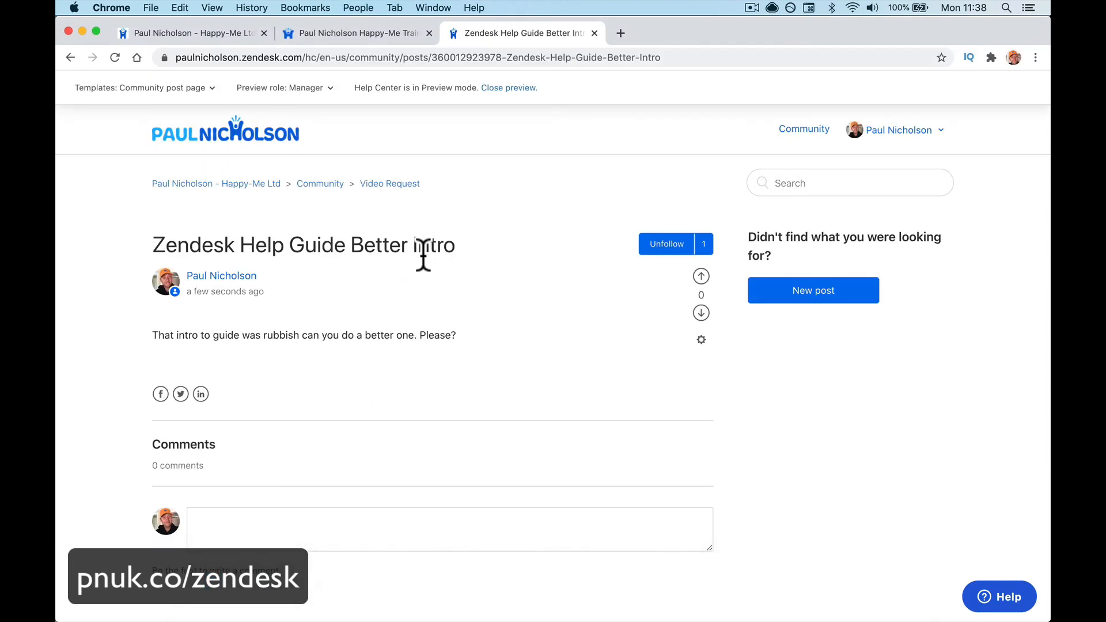